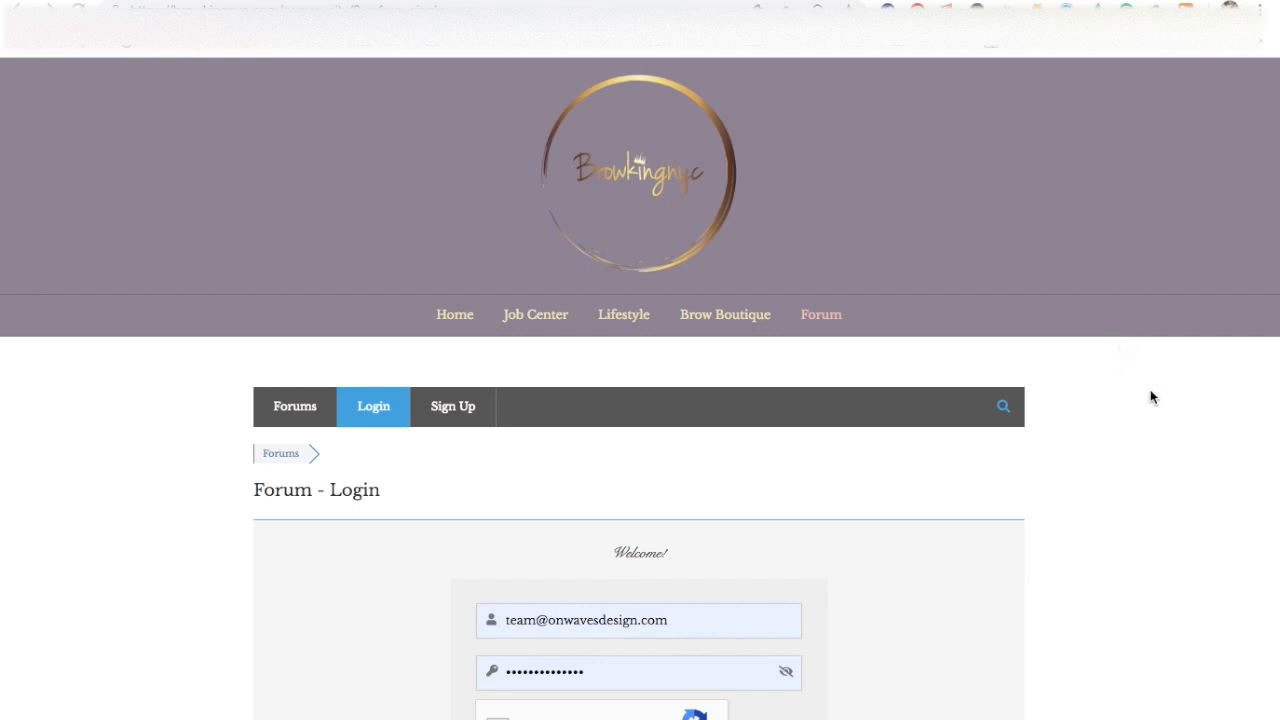
Open the list of all posts and look through the existing scheduled and published entries.
scroll(645, 511, down, 3)
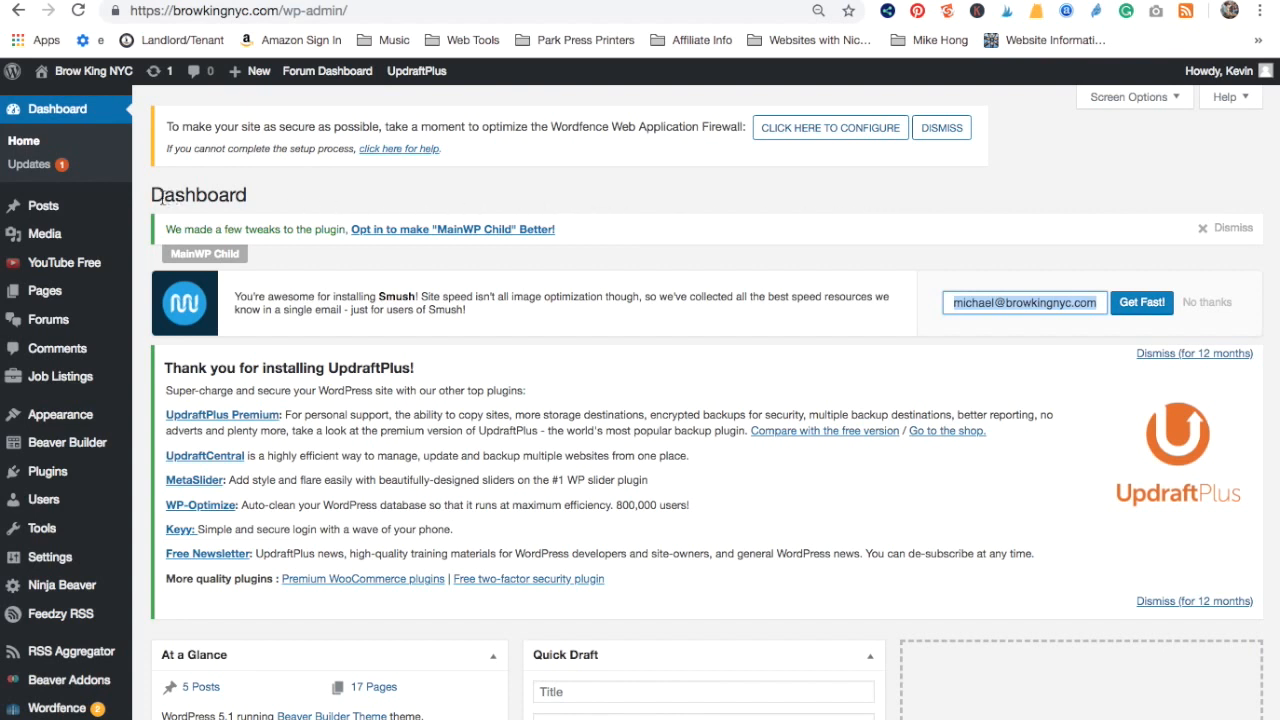
click(55, 211)
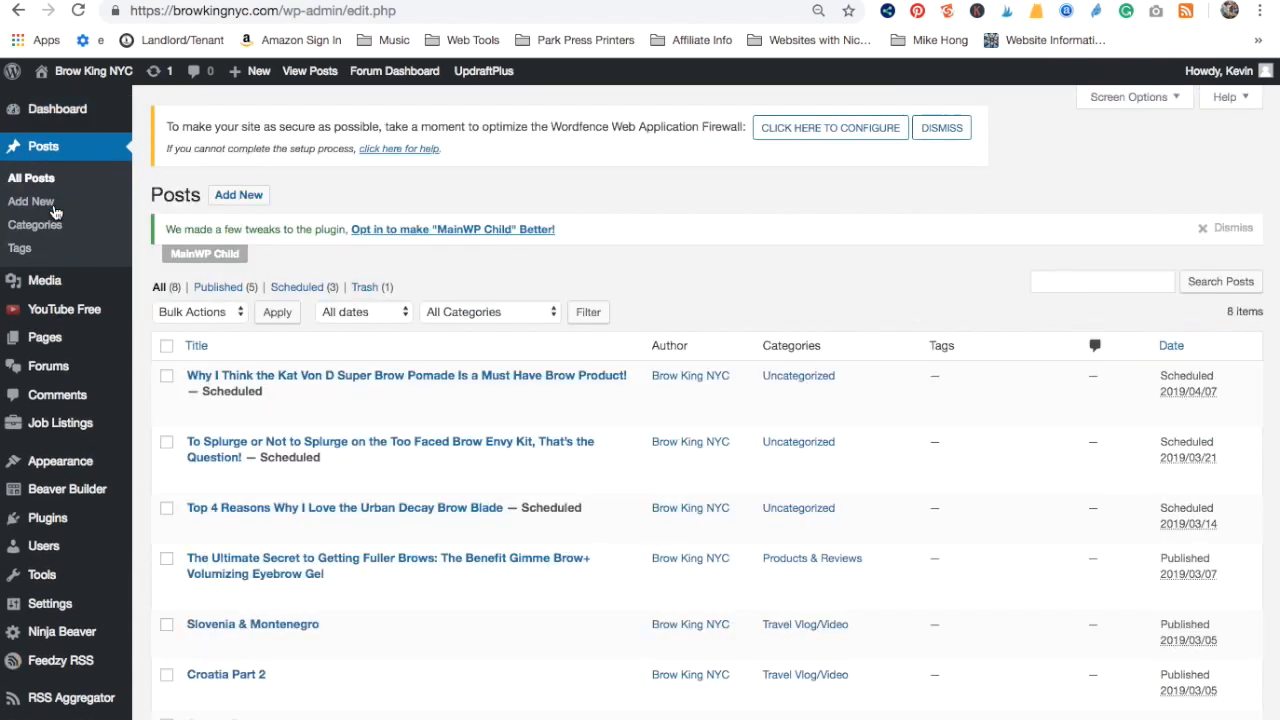
scroll(700, 252, down, 3)
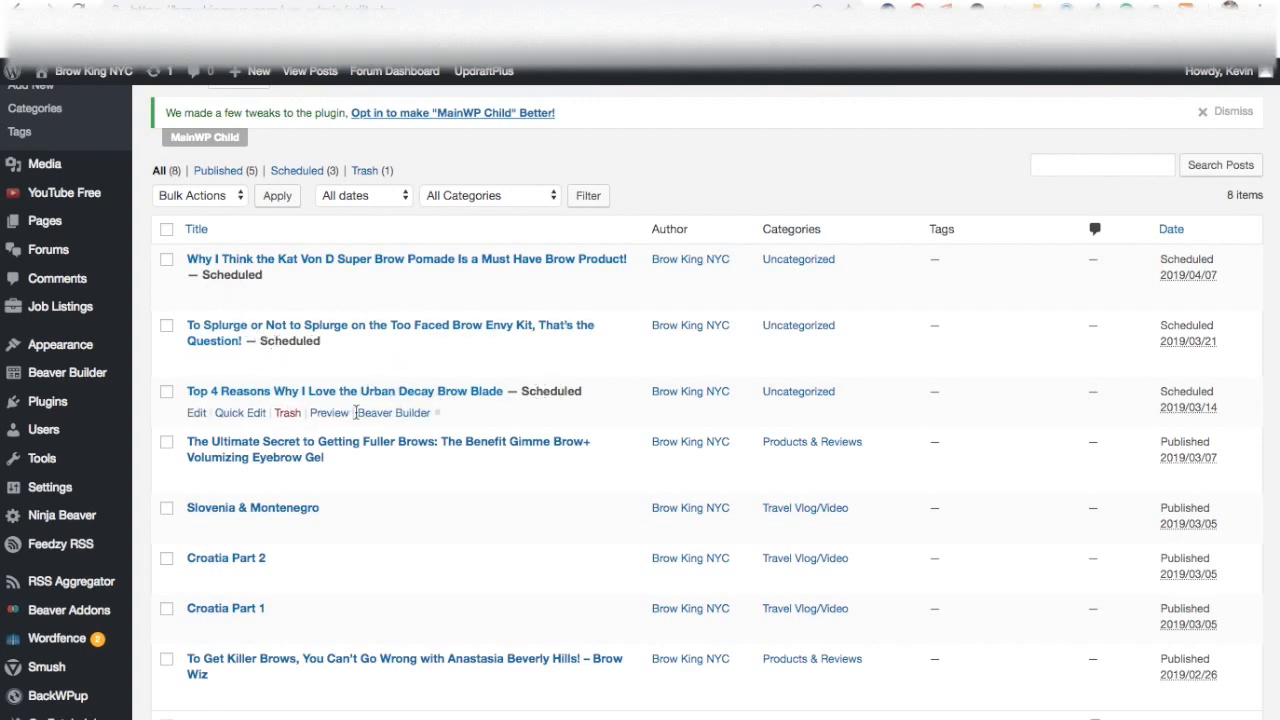
scroll(360, 413, down, 2)
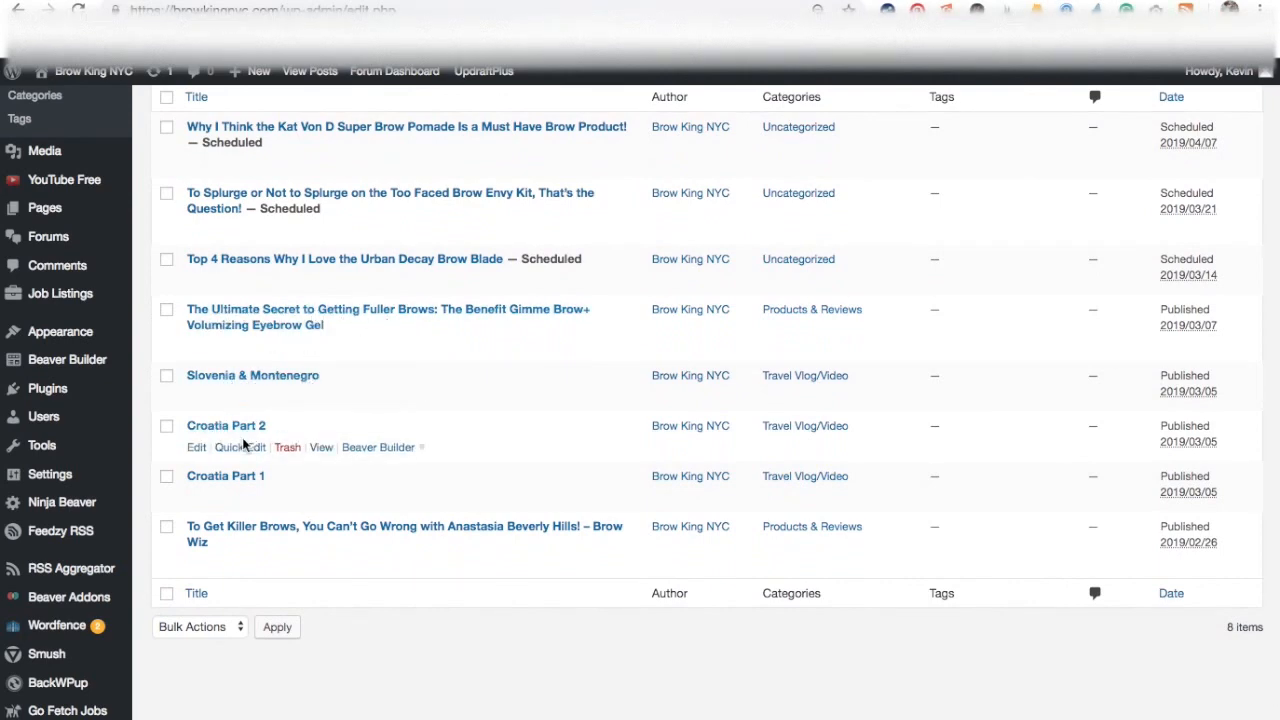
scroll(369, 531, down, 1)
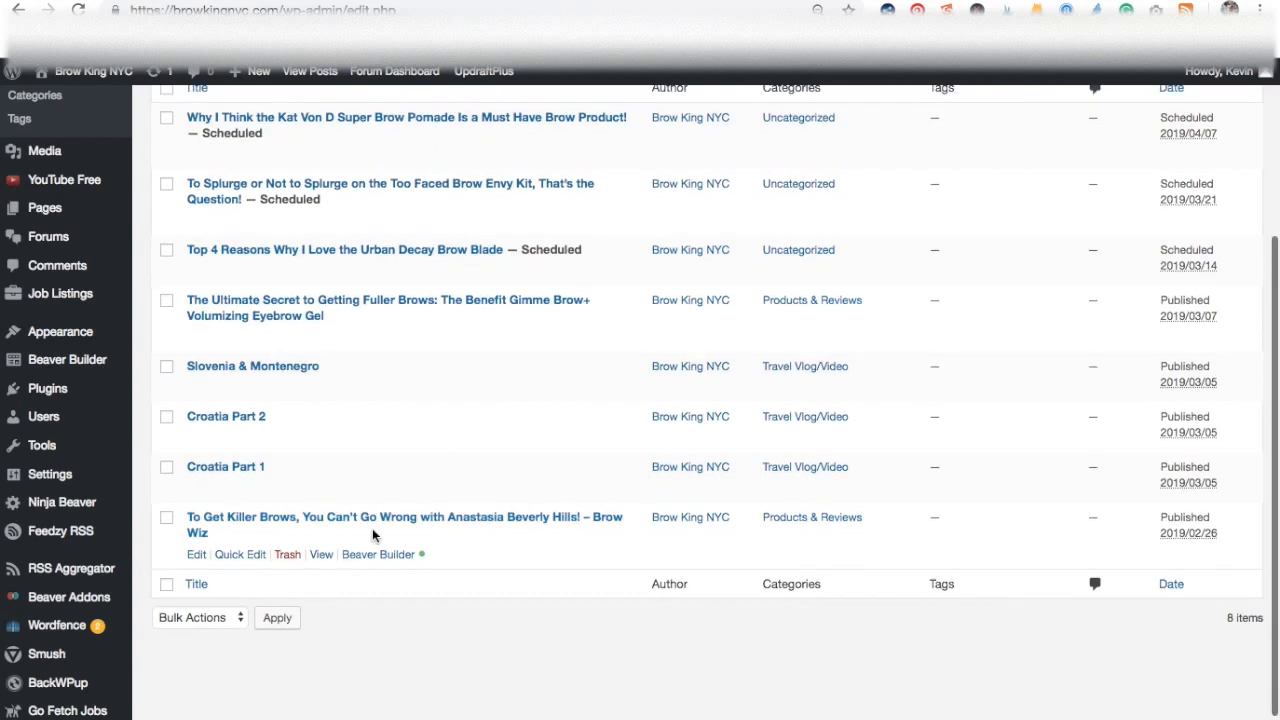
scroll(378, 535, up, 3)
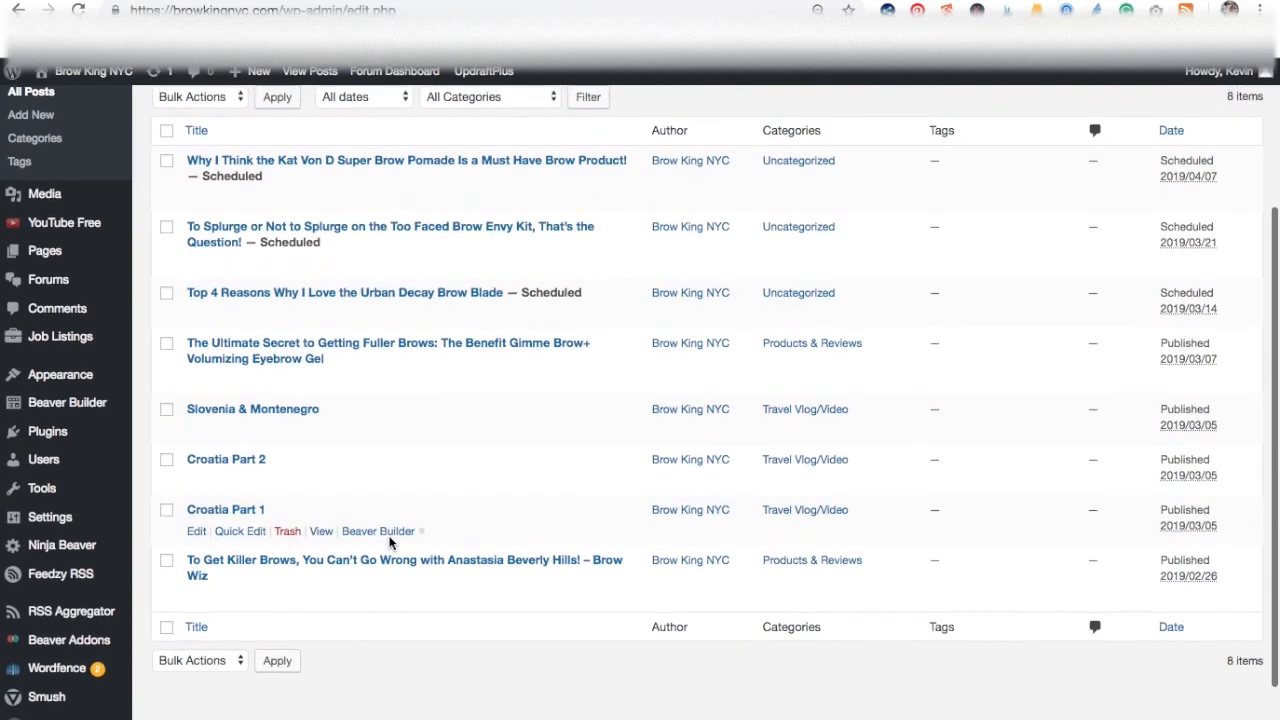
scroll(390, 540, up, 1)
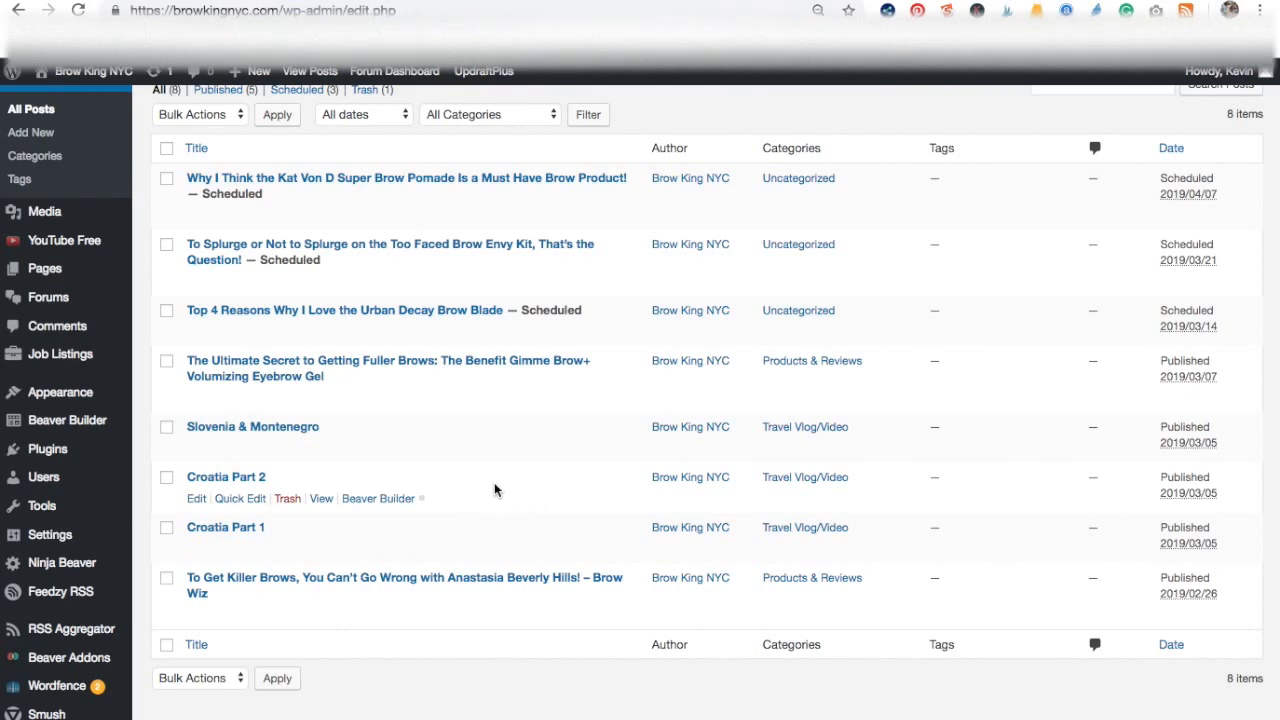
scroll(492, 488, up, 3)
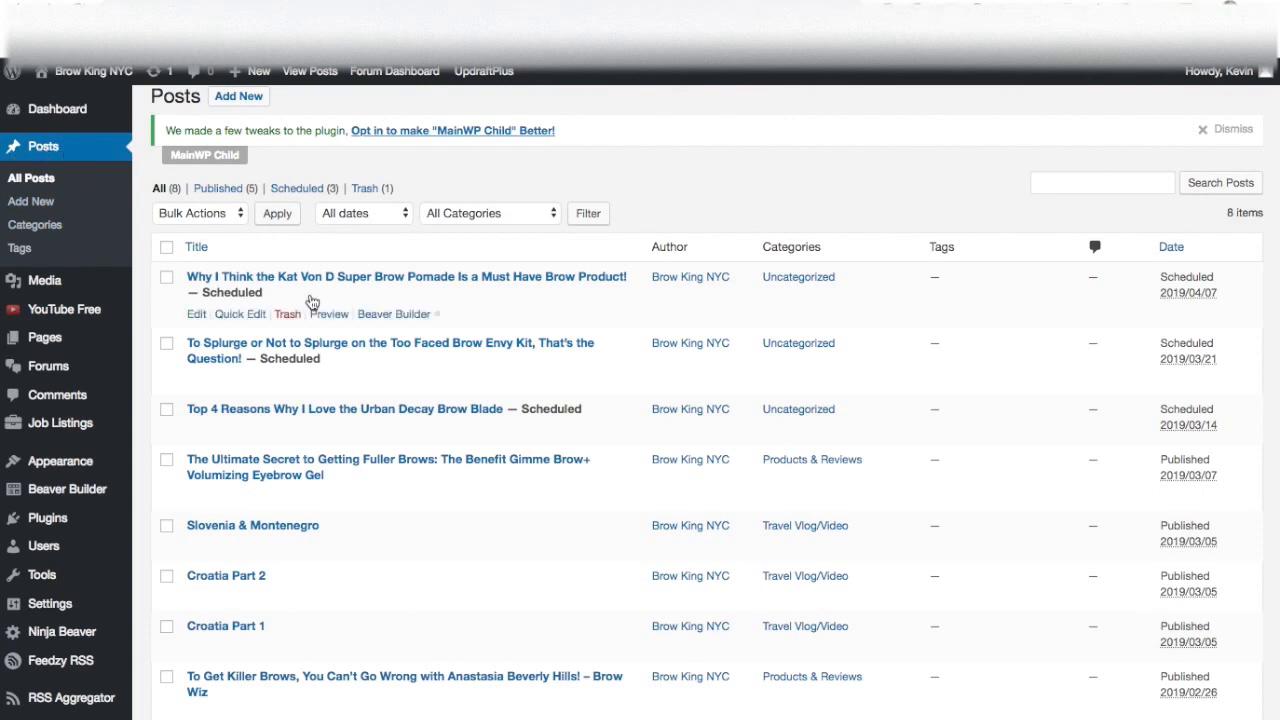
scroll(516, 500, down, 1)
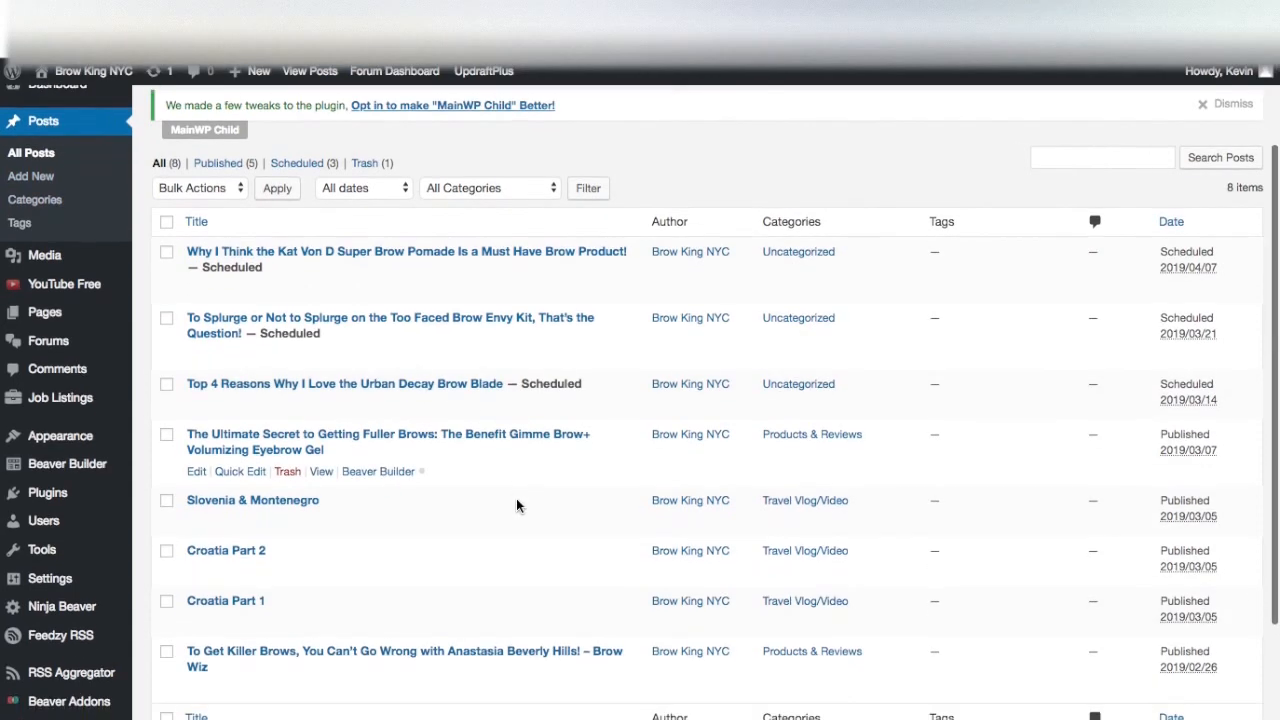
scroll(520, 505, up, 3)
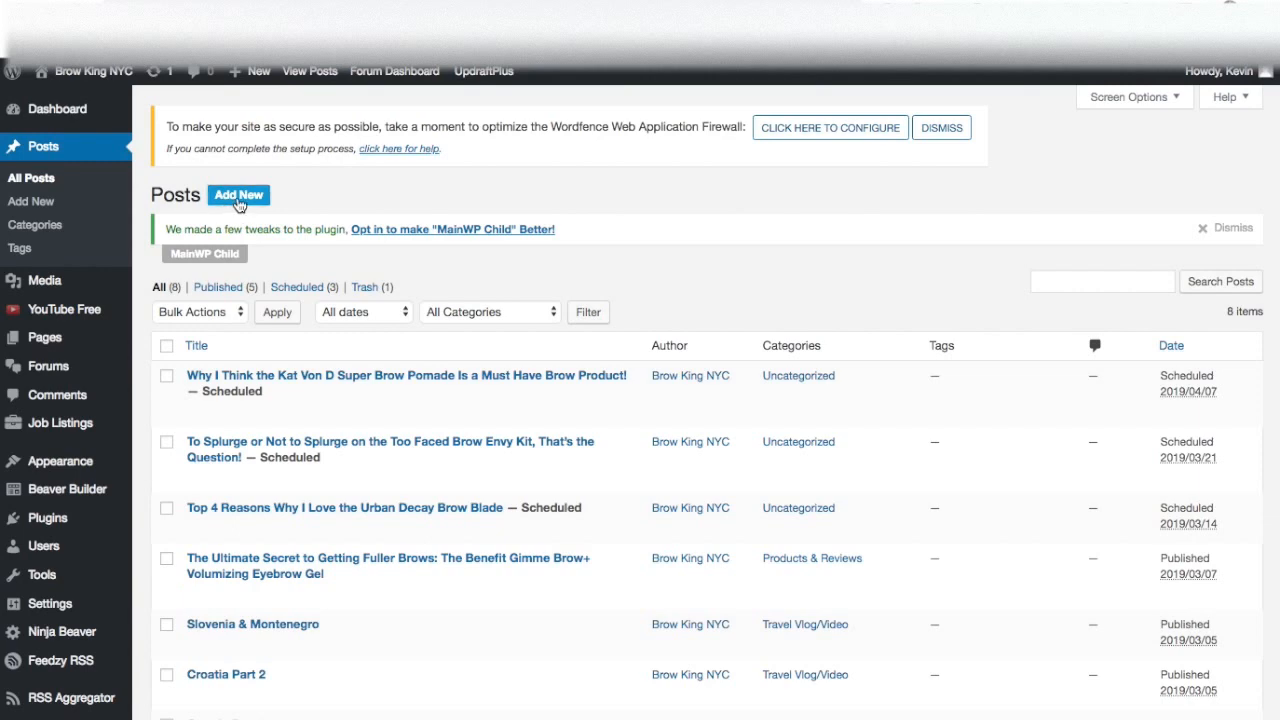
Create a new post titled with the PDF article's heading, "The Ultimate Secret to Getting Fuller Brows: The Benefit Gimme Brow+ Volumizing Eyebrow Gel".
click(239, 196)
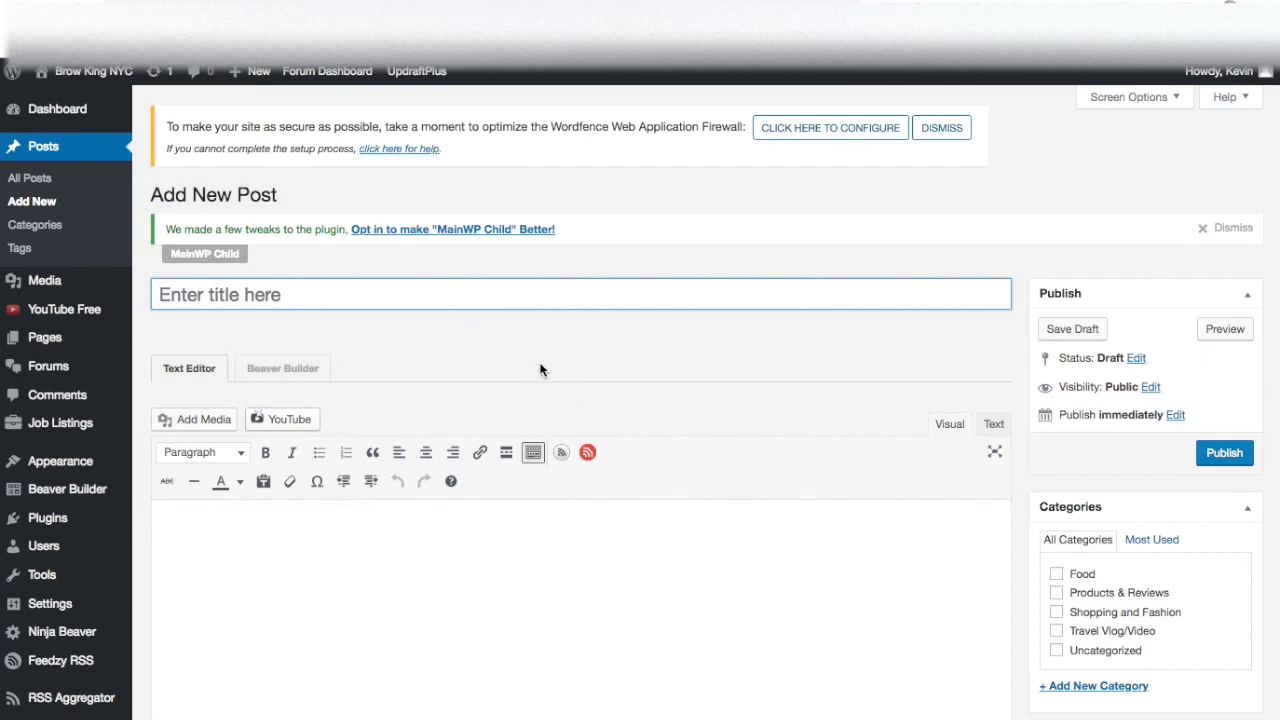
scroll(566, 370, down, 2)
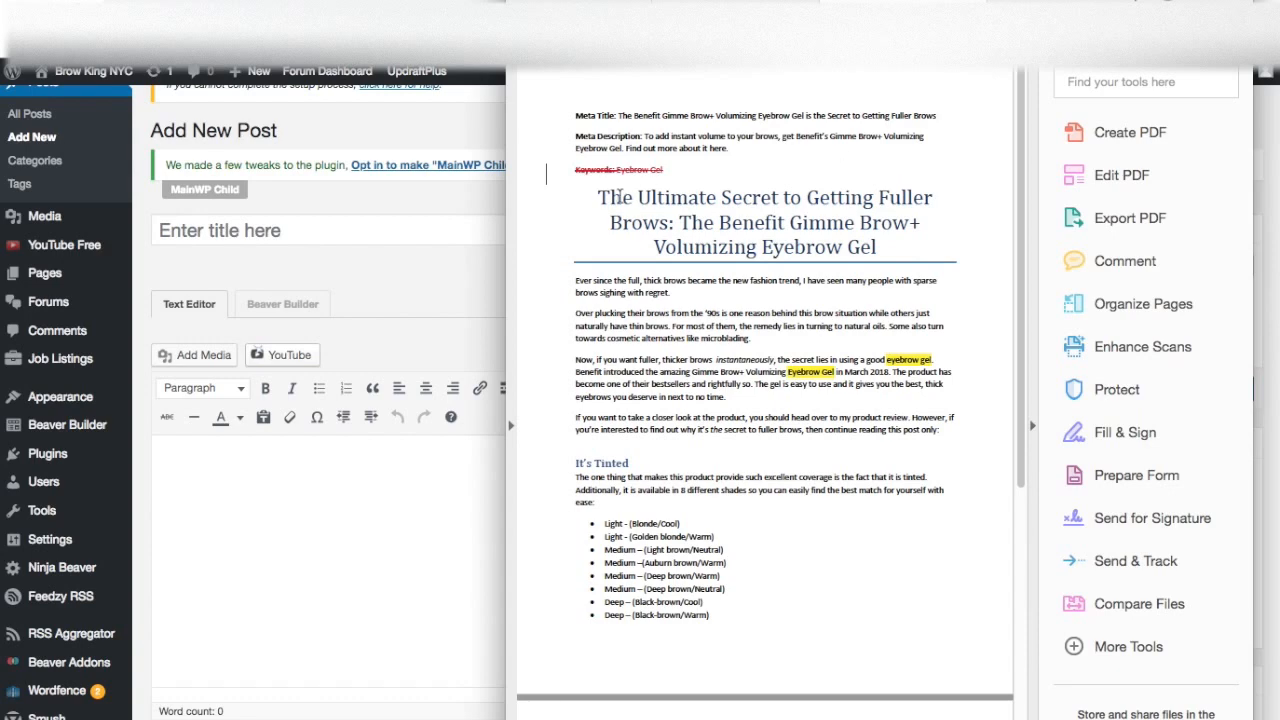
drag(599, 197, 877, 250)
key(ctrl+c)
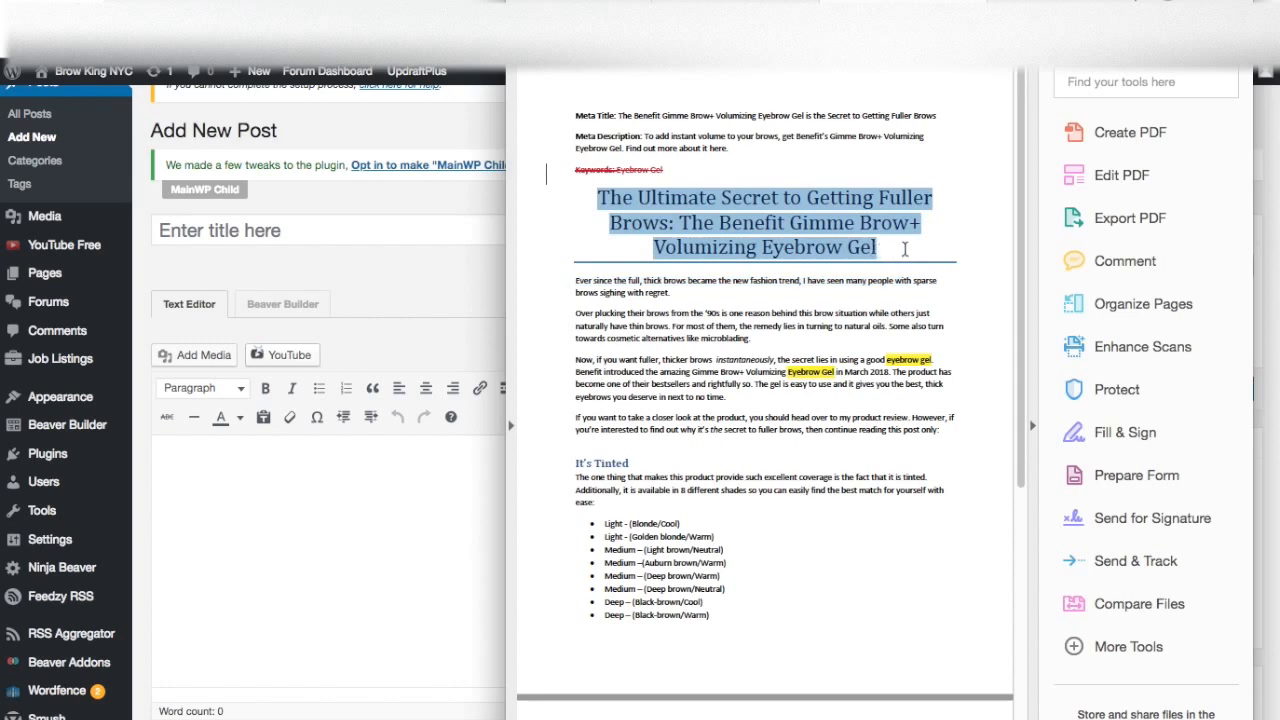
click(324, 240)
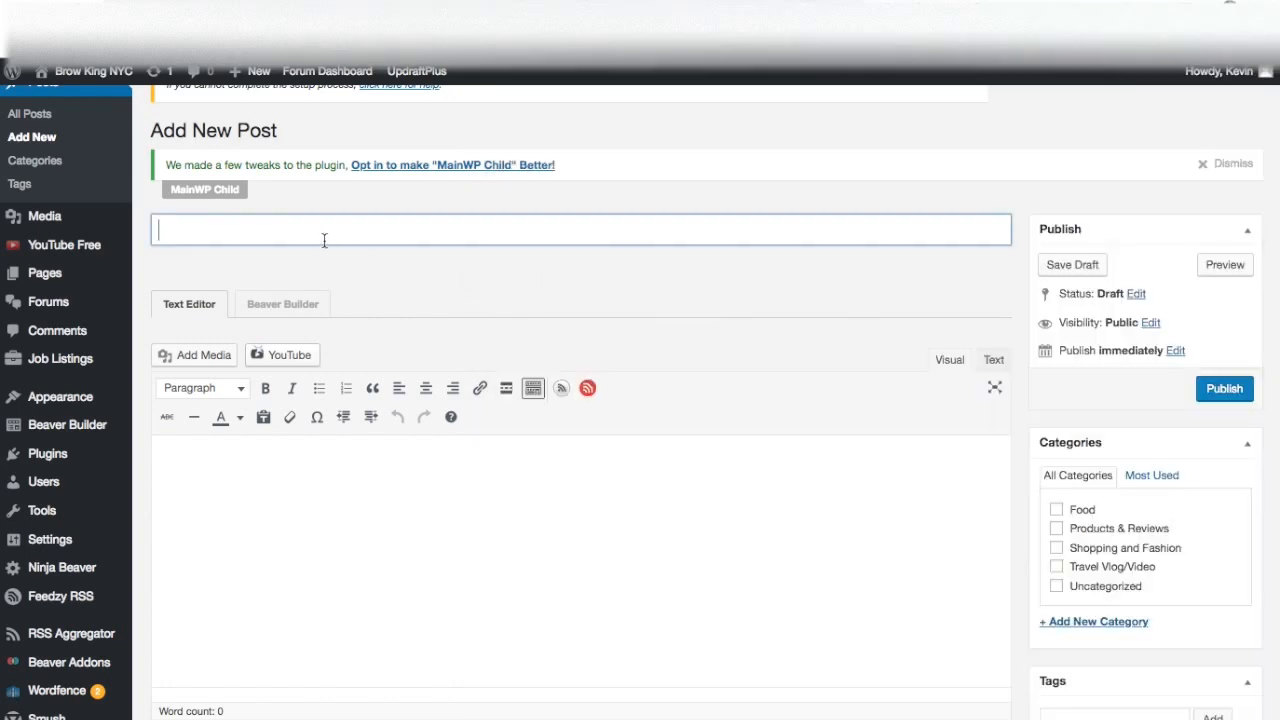
key(ctrl+v)
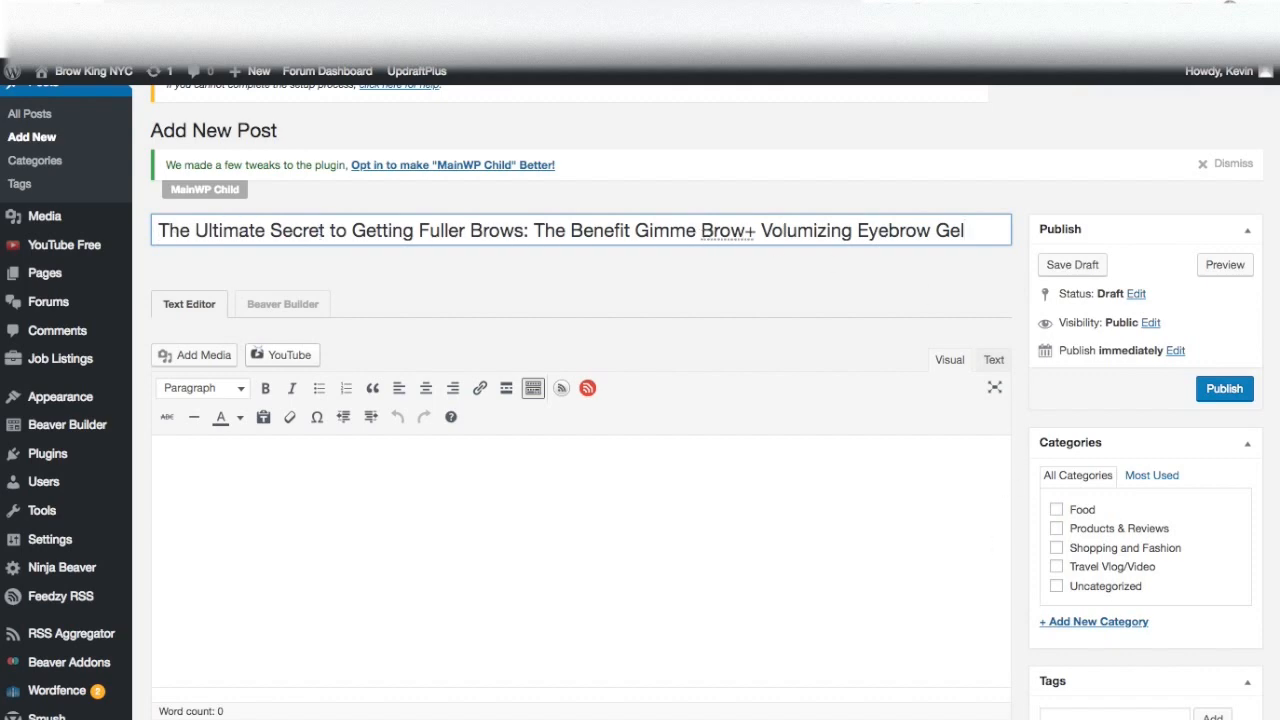
Switch back to the PDF and skim through the article's two pages.
key(alt+Tab)
scroll(822, 404, down, 5)
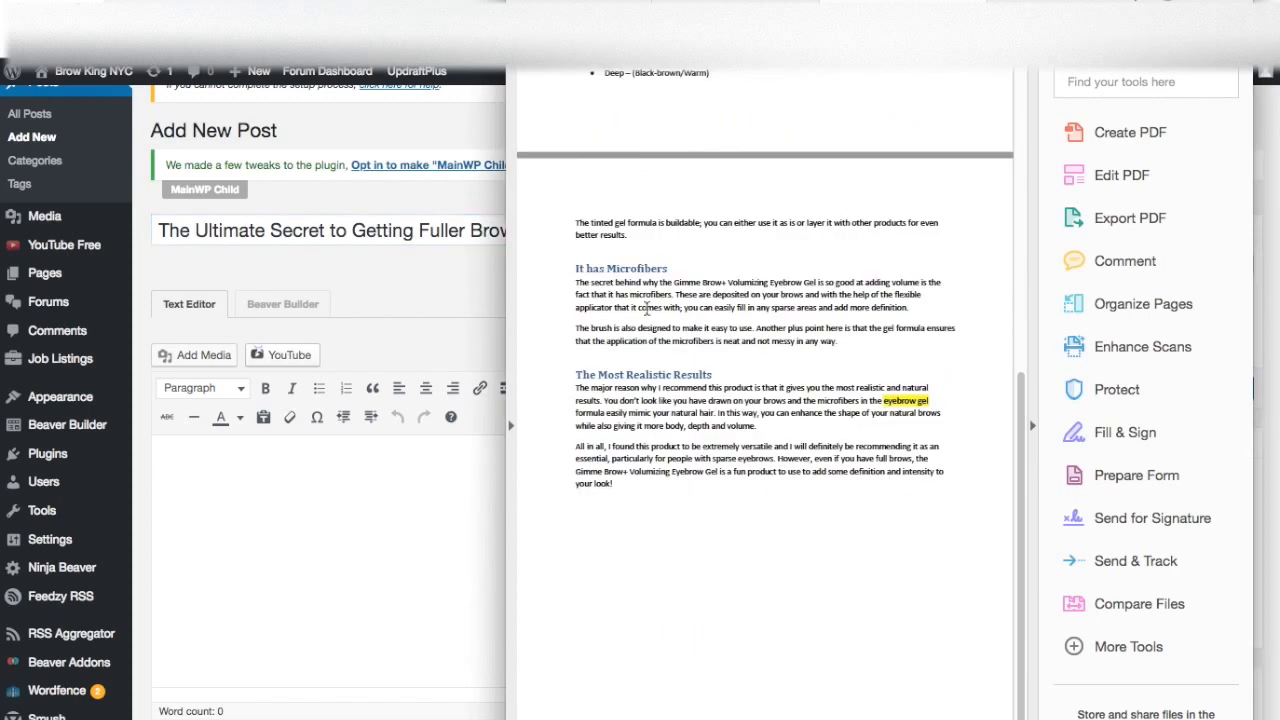
scroll(650, 308, up, 10)
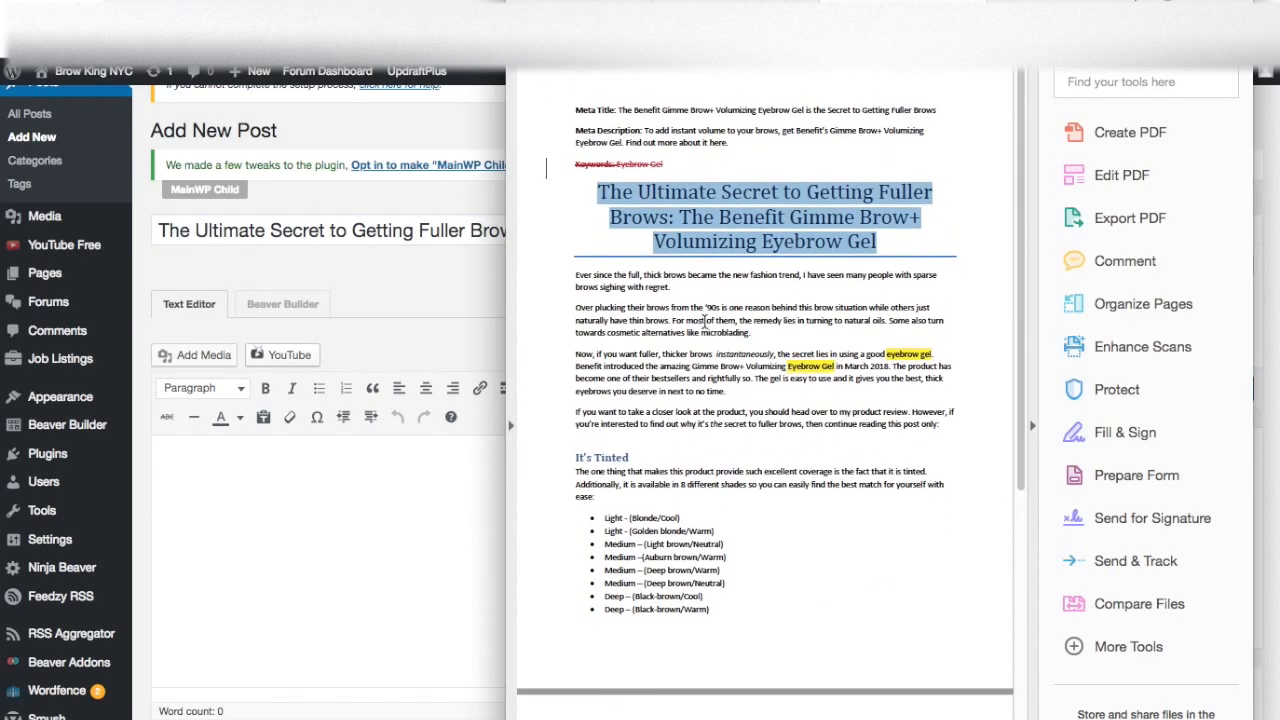
drag(576, 234, 940, 719)
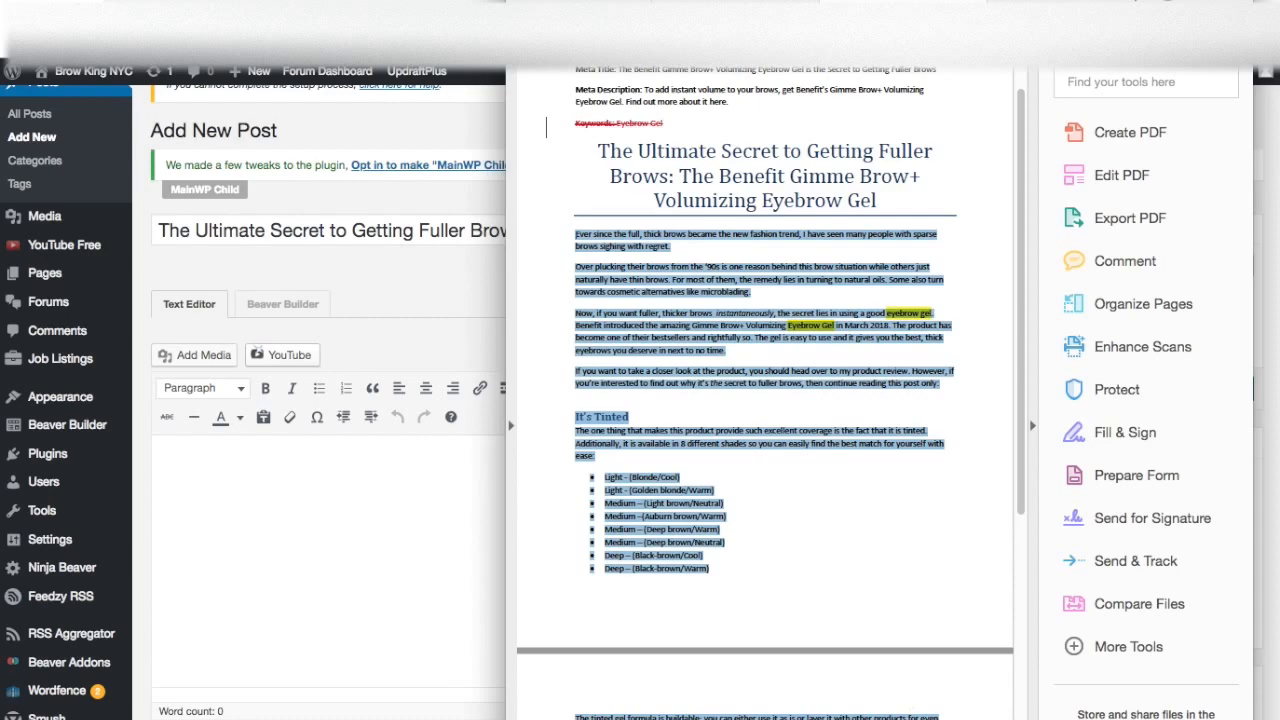
drag(940, 719, 812, 580)
scroll(812, 580, up, 5)
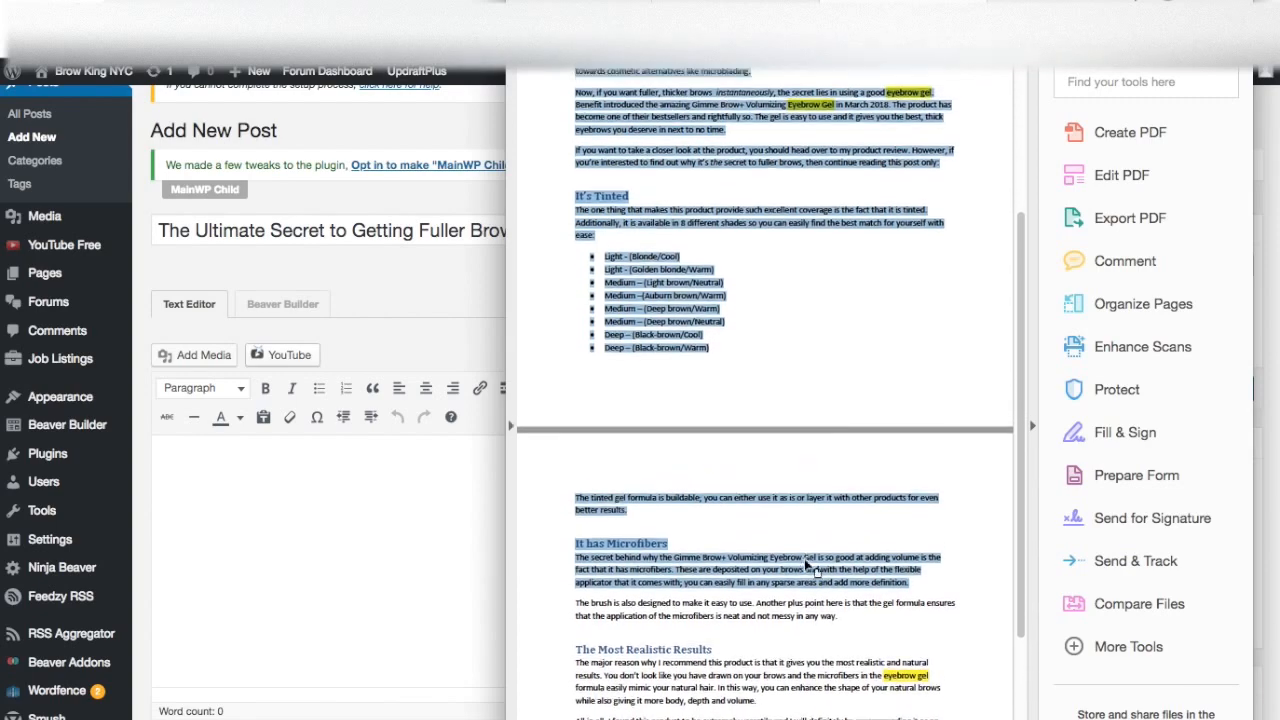
click(807, 567)
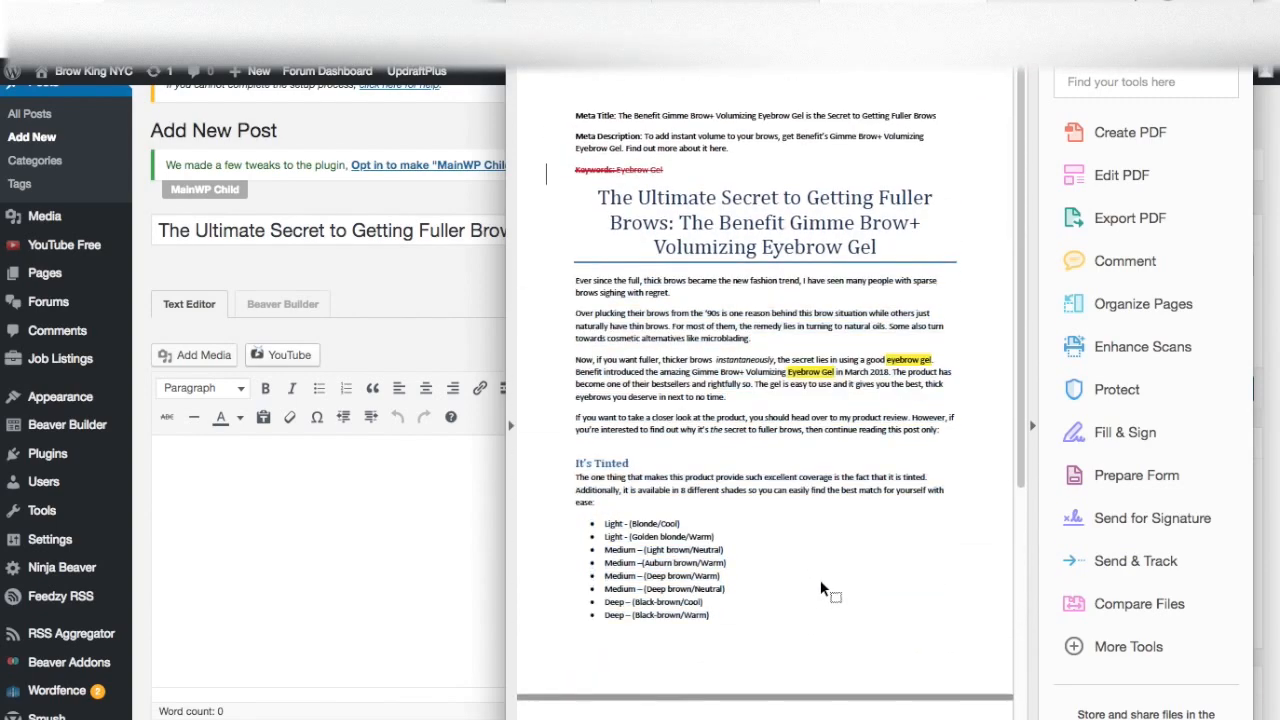
Copy the whole article body below the heading from the PDF into the new post's content.
scroll(821, 583, down, 2)
scroll(819, 583, down, 4)
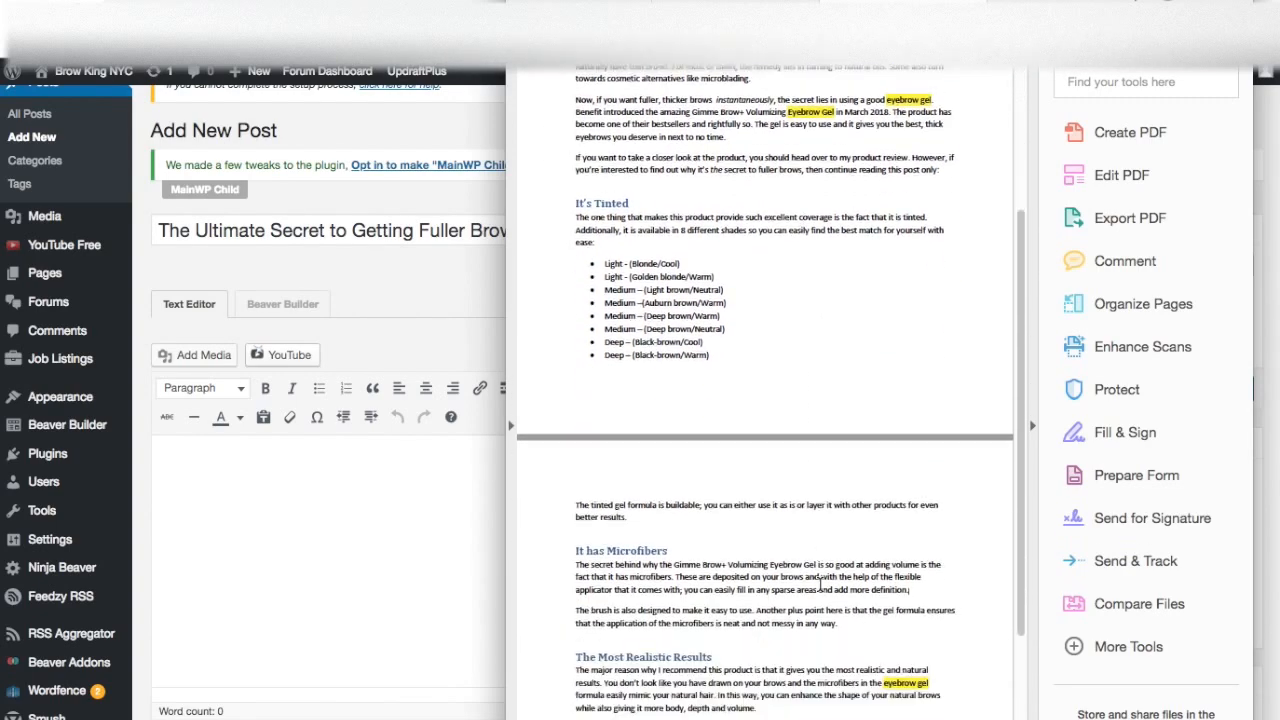
drag(612, 629, 557, 208)
scroll(557, 208, up, 1)
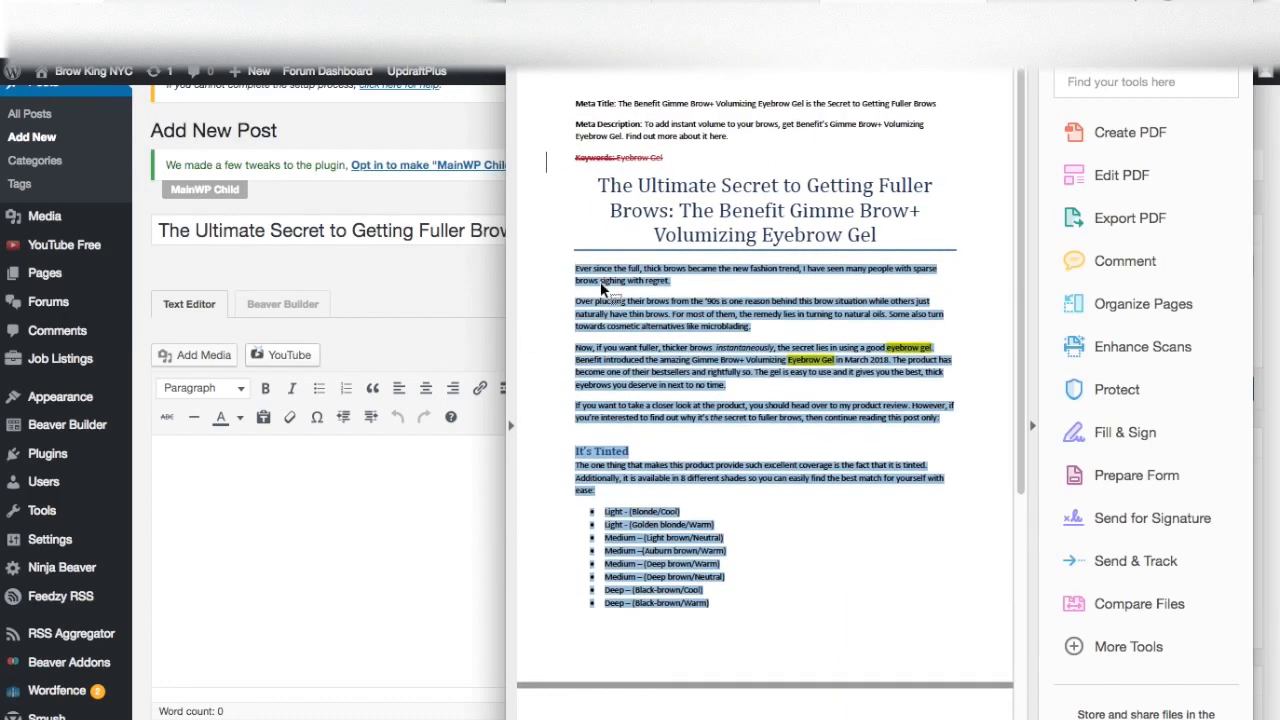
click(348, 515)
click(304, 479)
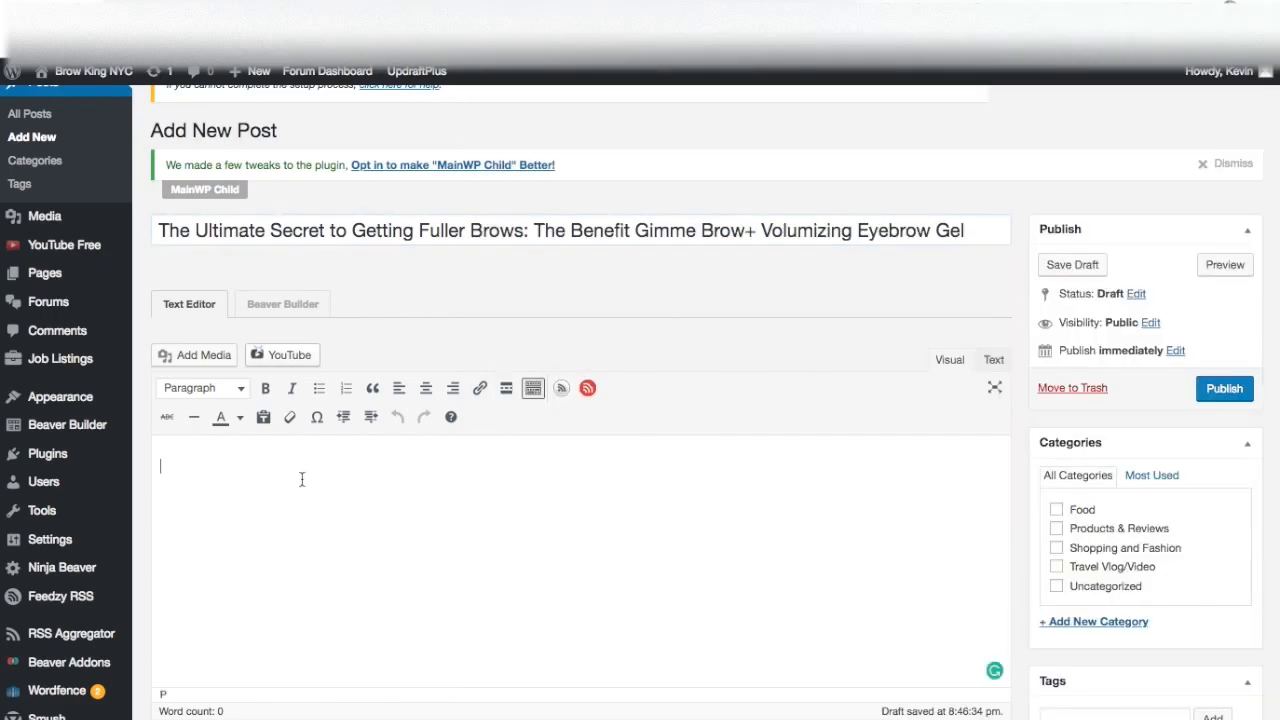
key(ctrl+v)
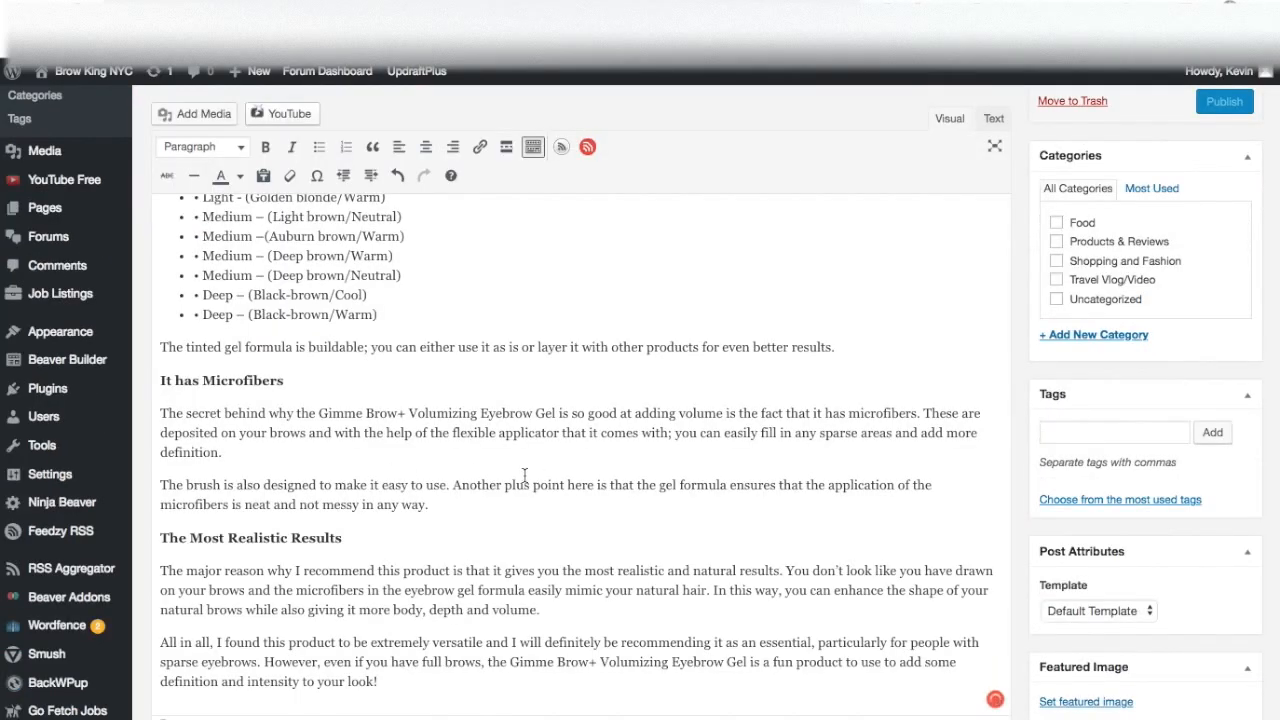
Review the pasted article in the post editor, checking its paragraphs, subheadings, bullet list and flagged words.
scroll(500, 470, up, 10)
scroll(500, 470, up, 3)
scroll(190, 250, down, 2)
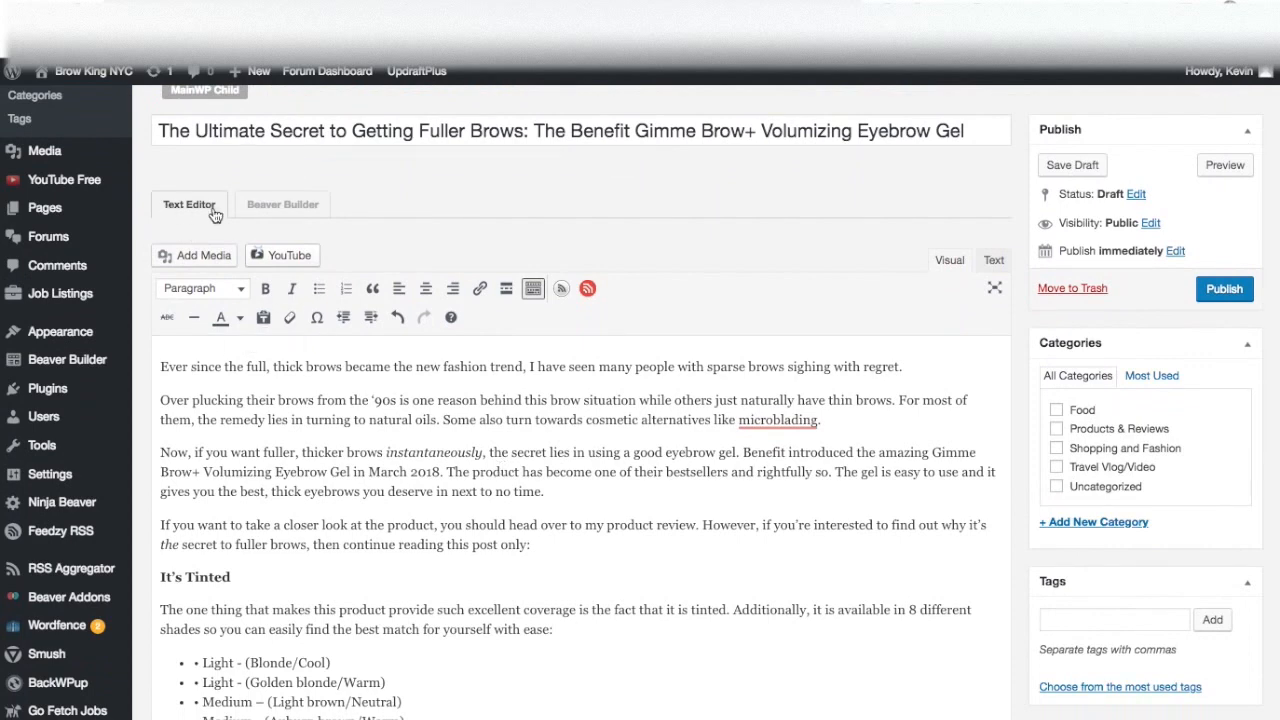
scroll(580, 487, down, 2)
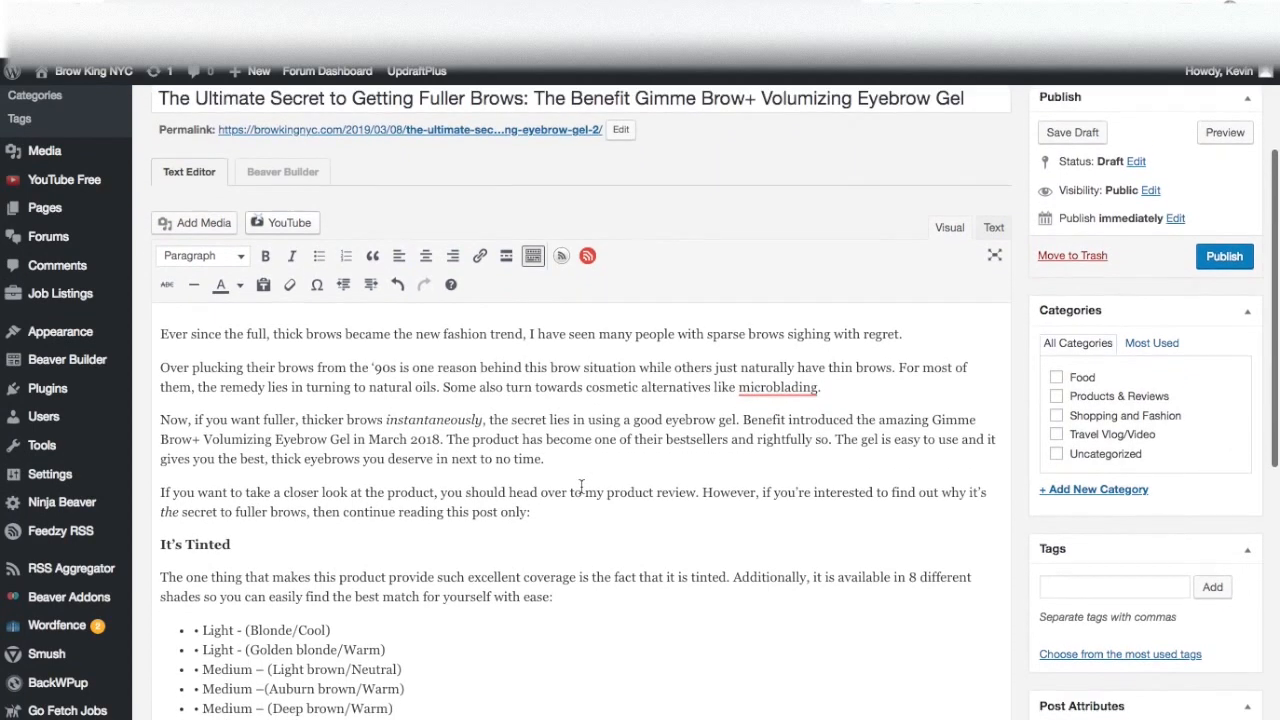
click(780, 331)
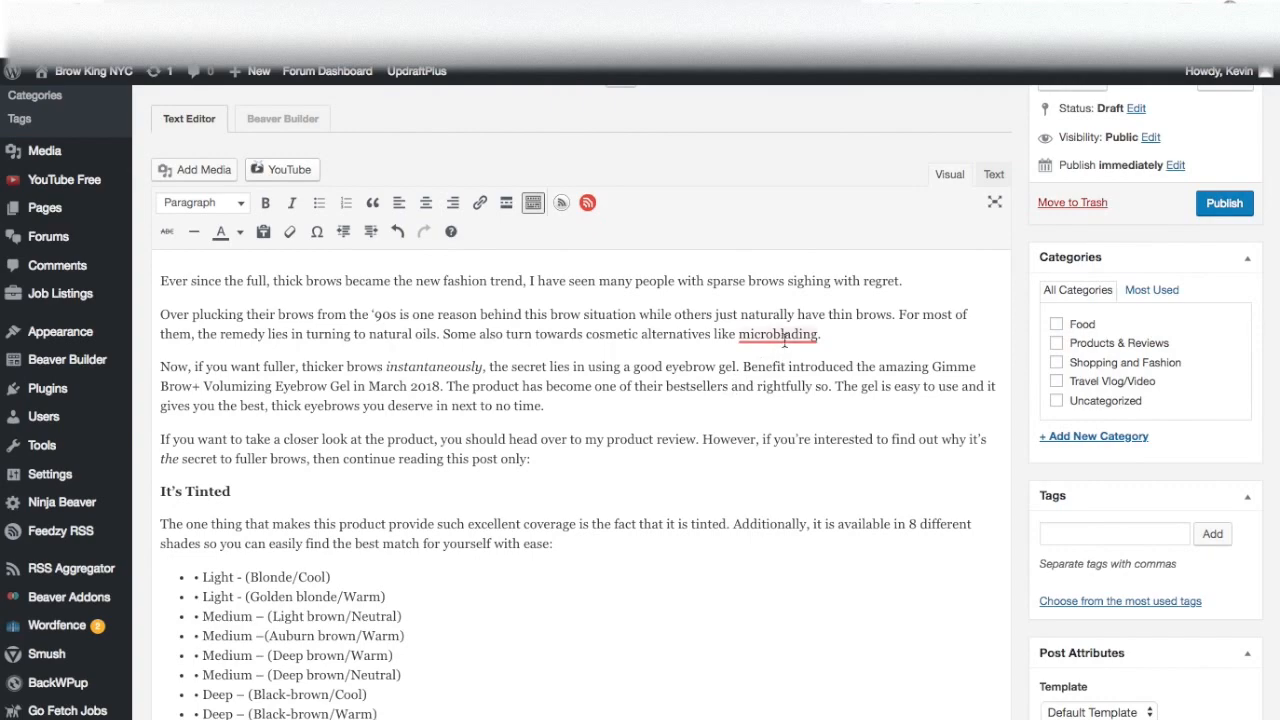
click(519, 401)
scroll(521, 420, down, 8)
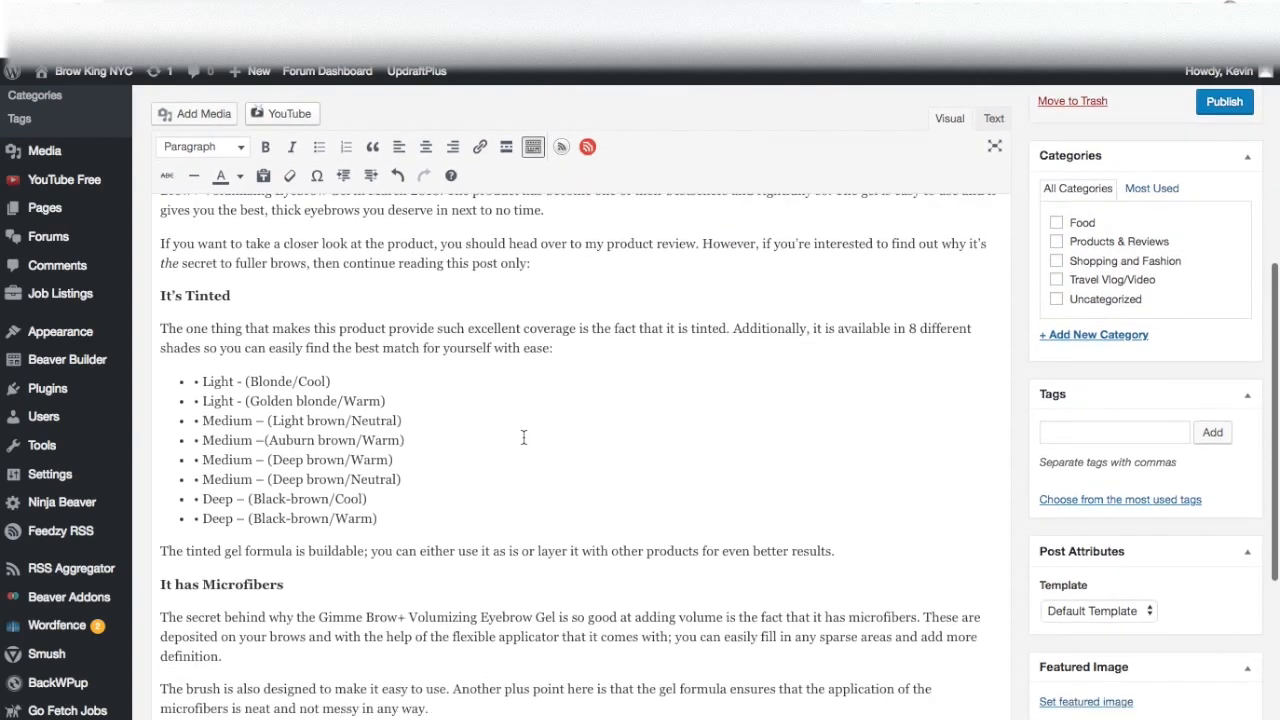
scroll(523, 440, up, 10)
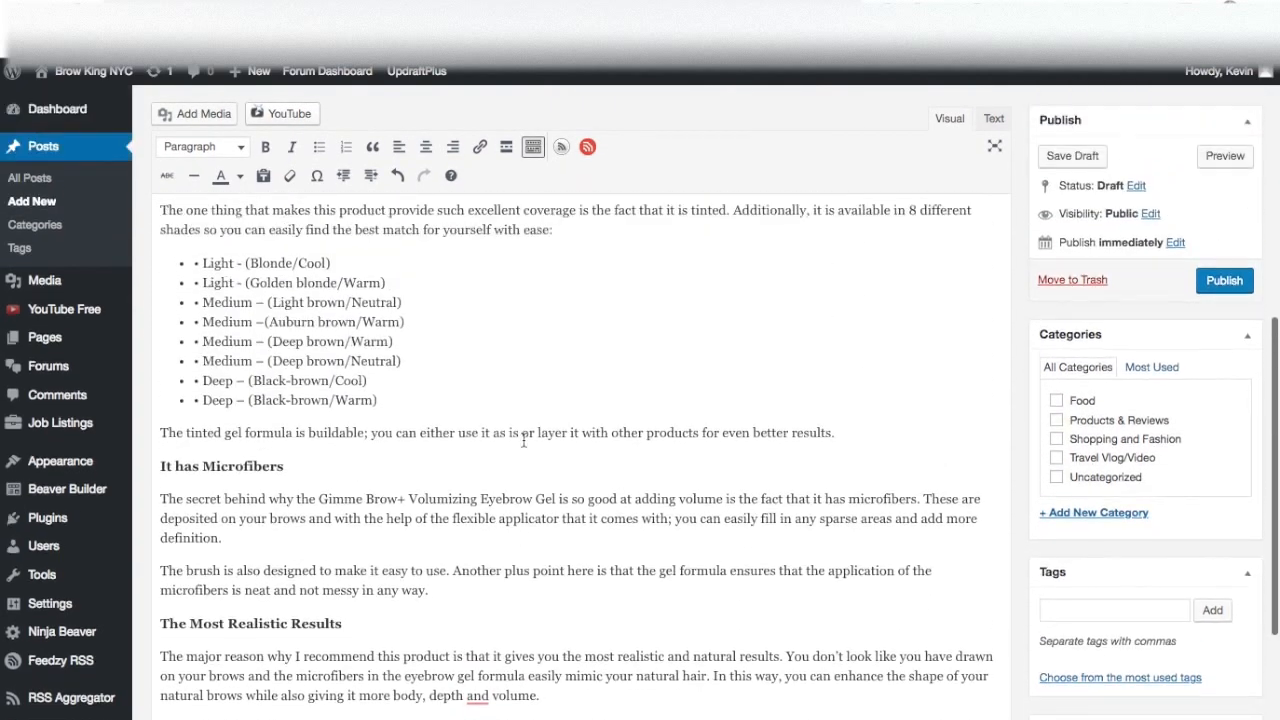
scroll(523, 438, up, 2)
Format the "It's Tinted" subheading as Heading 2.
scroll(523, 438, down, 3)
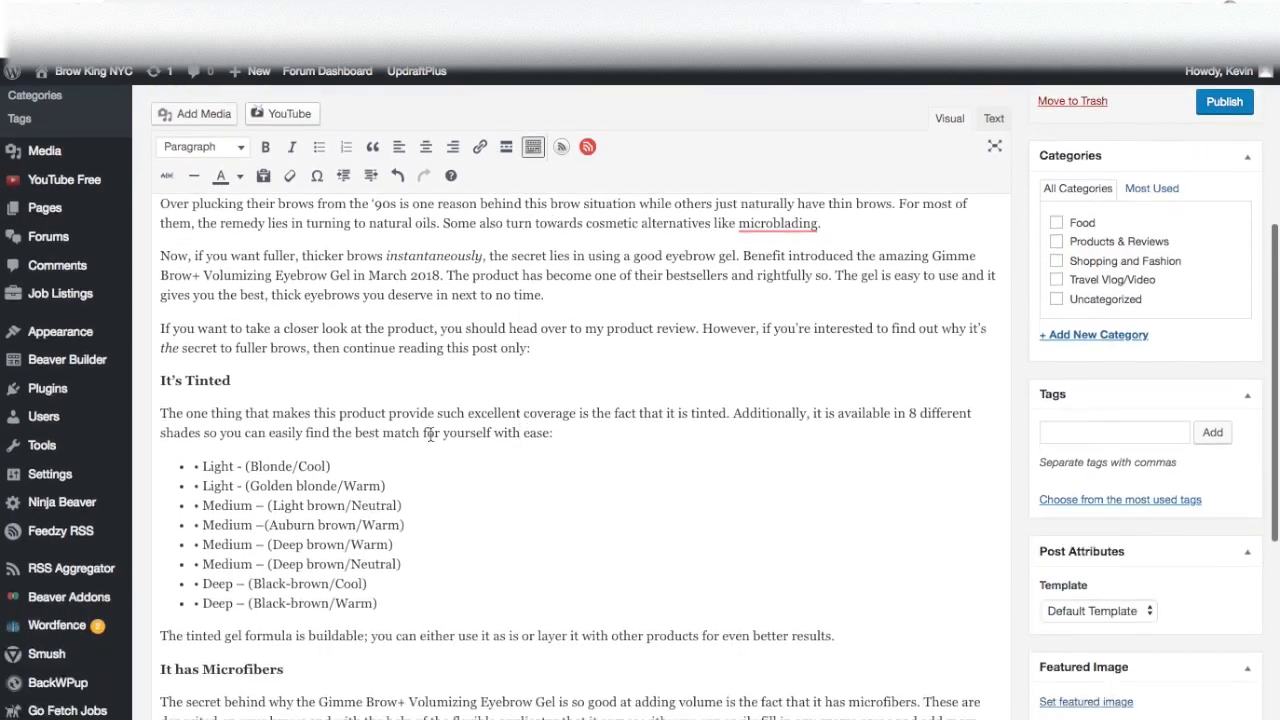
drag(240, 382, 161, 378)
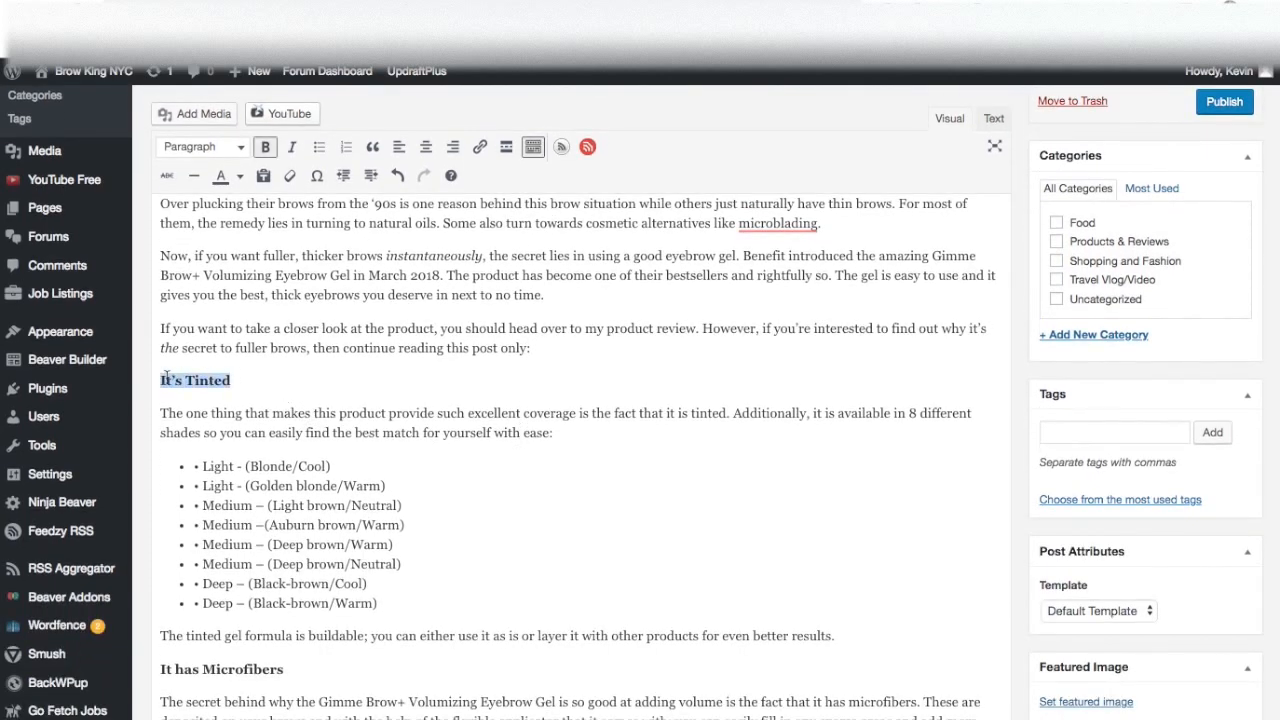
click(236, 148)
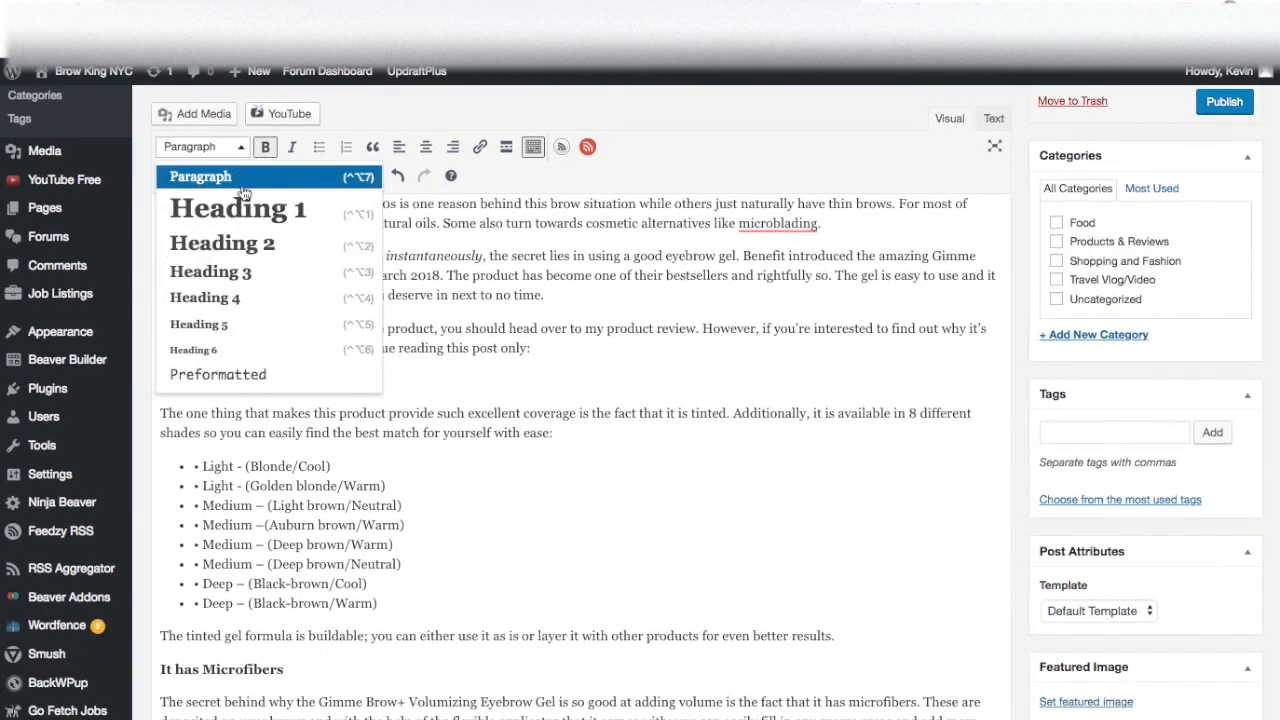
click(250, 245)
Format the "It has Microfibers" subheading as Heading 2.
scroll(239, 367, down, 2)
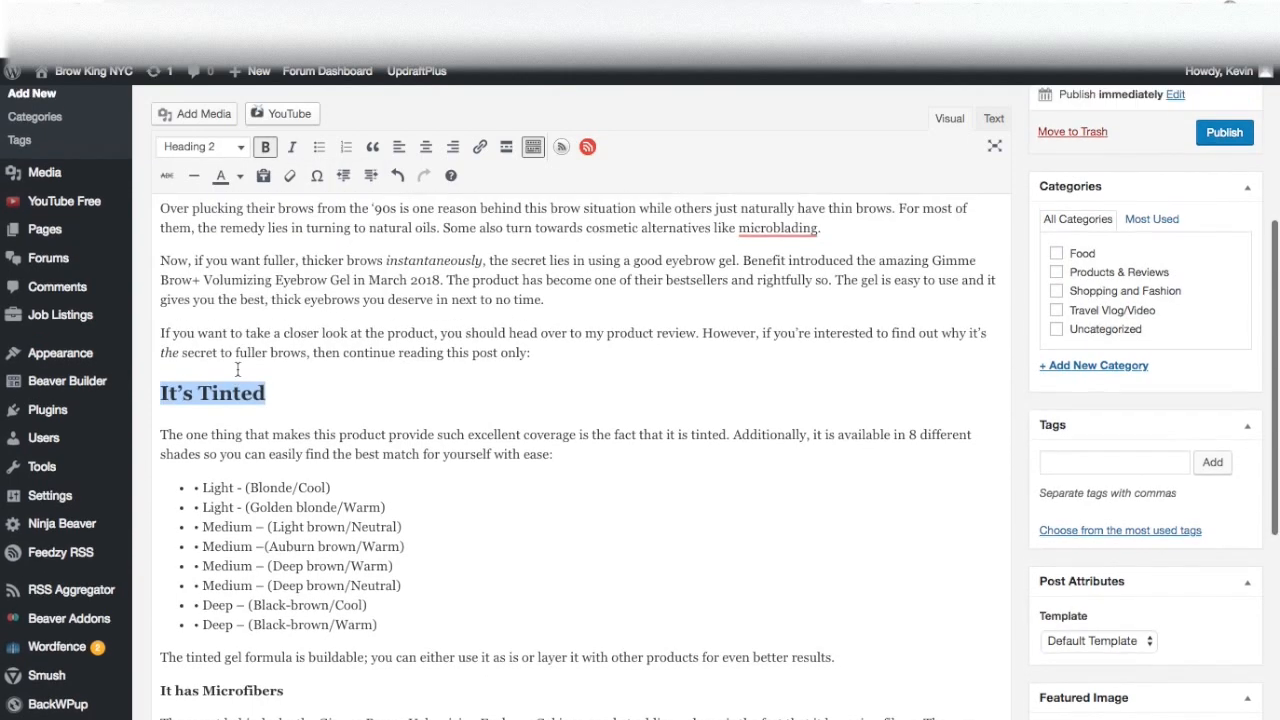
scroll(239, 367, down, 5)
drag(285, 428, 167, 416)
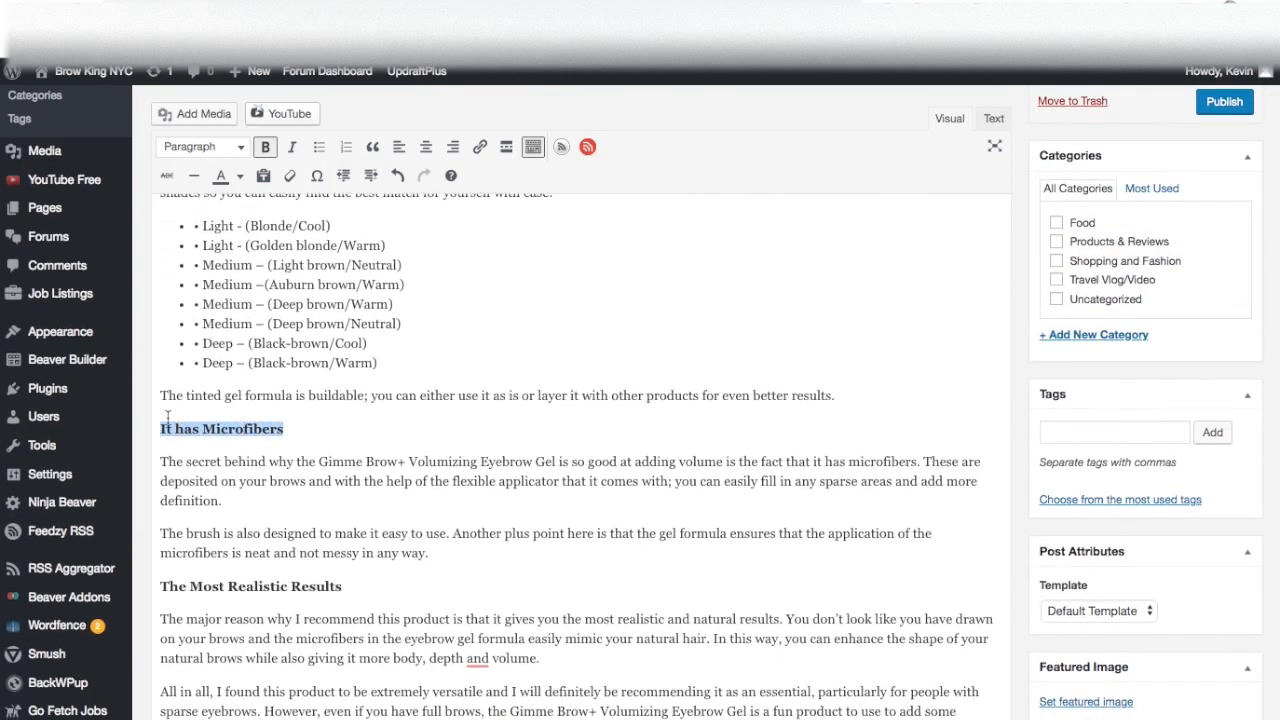
click(240, 147)
click(245, 245)
scroll(256, 258, down, 5)
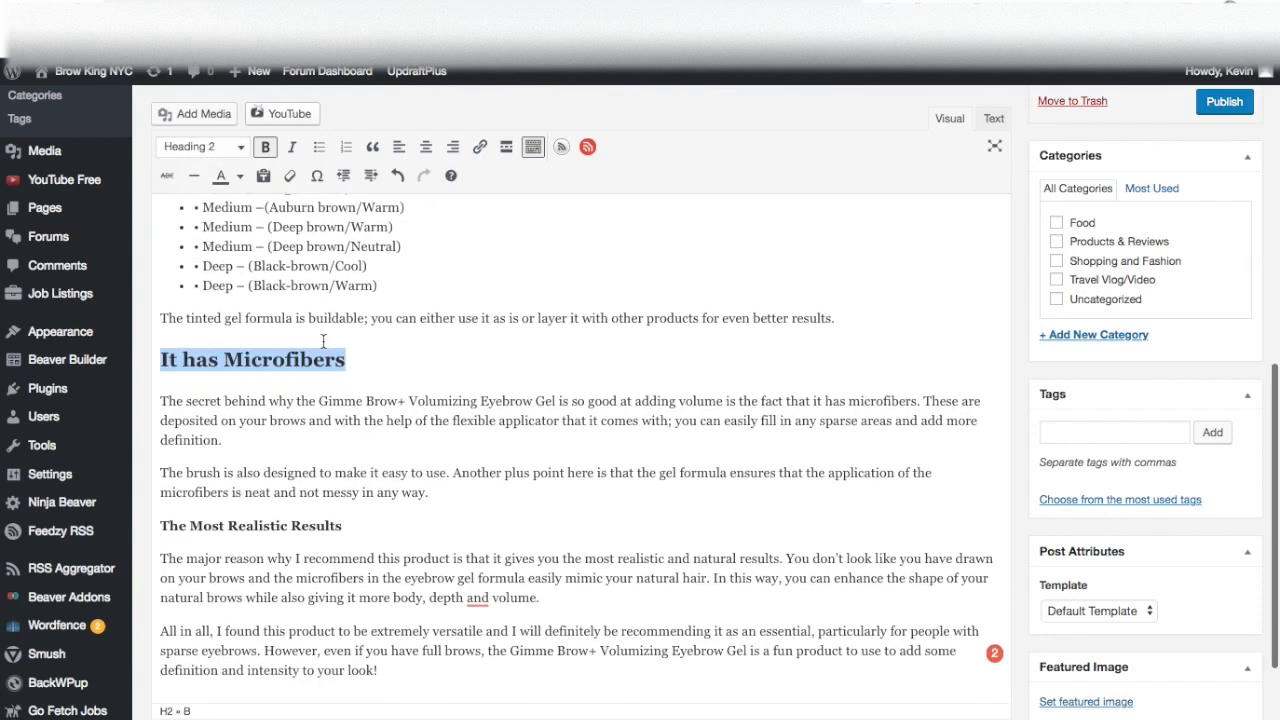
Format the "The Most Realistic Results" subheading as Heading 2.
drag(342, 364, 158, 364)
click(250, 147)
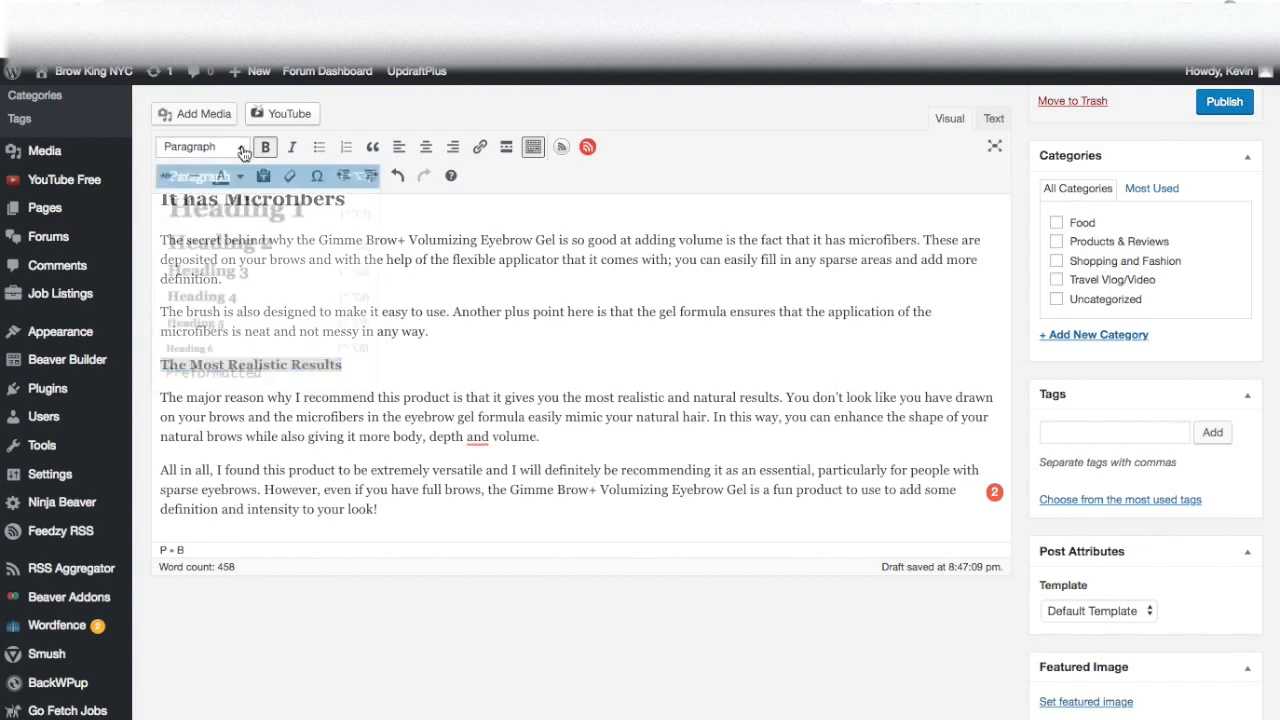
click(240, 243)
scroll(531, 457, up, 1)
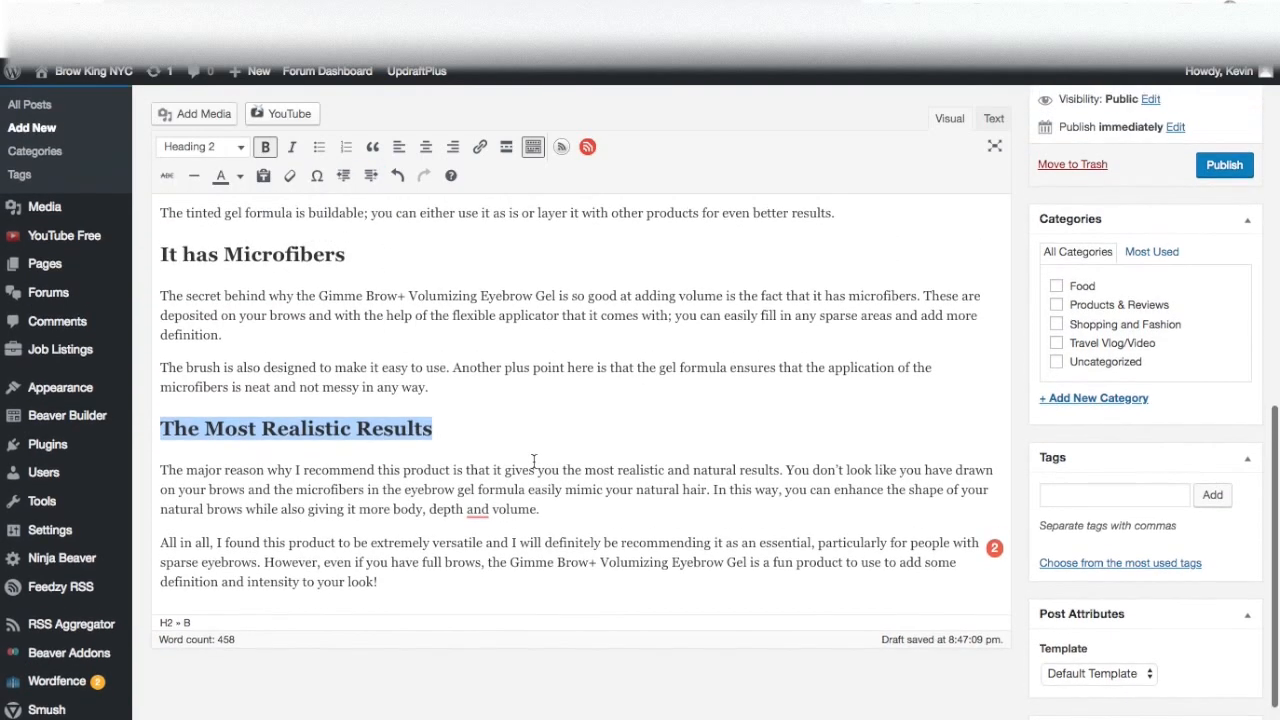
scroll(531, 457, down, 2)
click(516, 340)
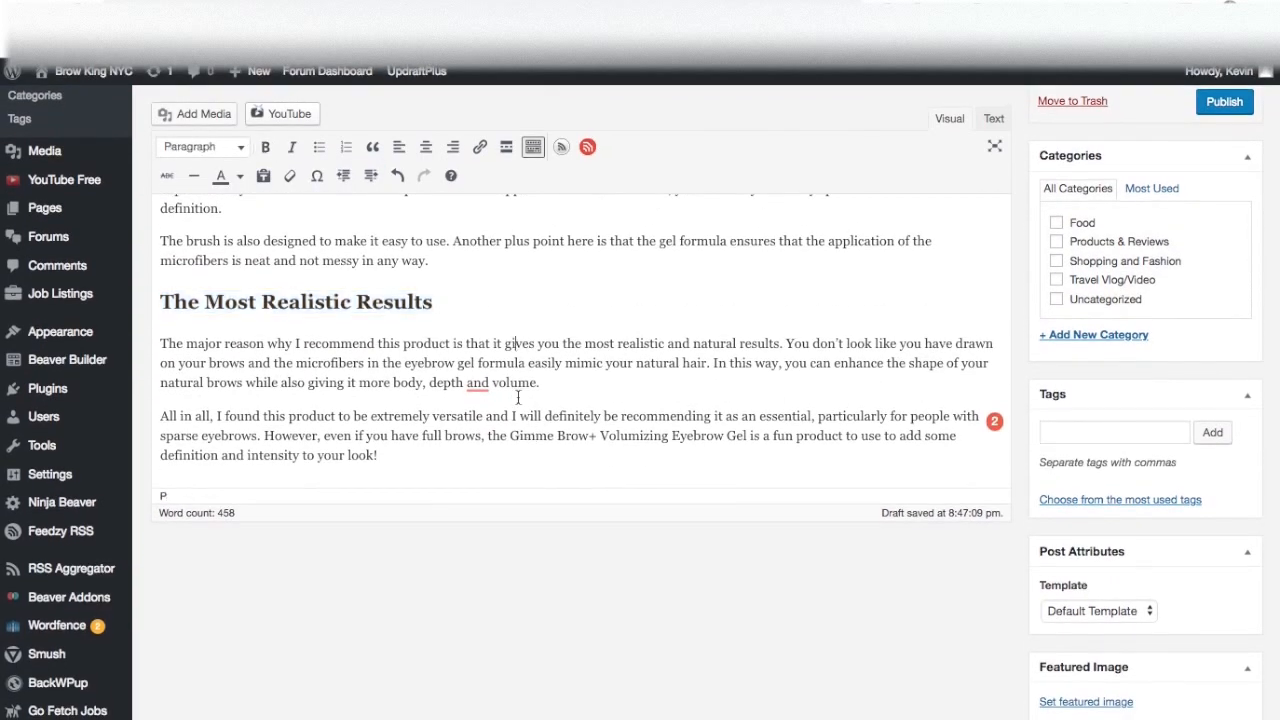
scroll(520, 396, up, 5)
scroll(527, 397, down, 3)
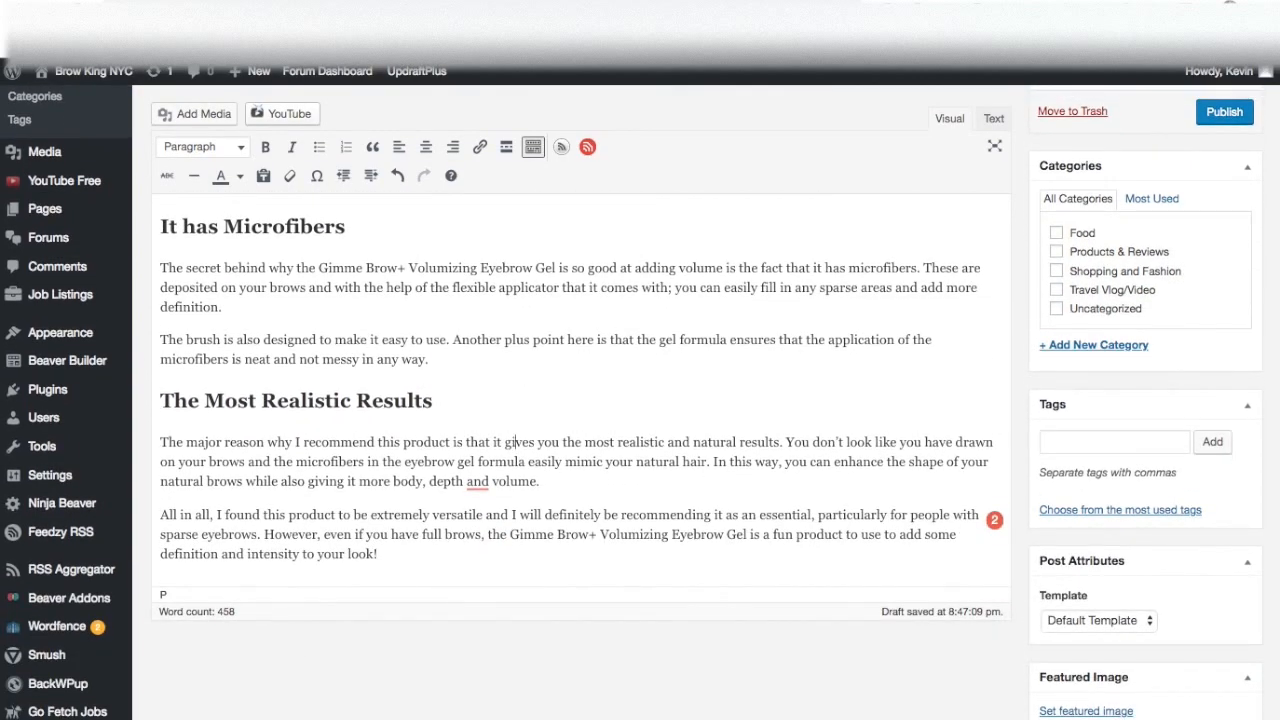
Copy the "Product Review – Benefit Gimme Brow+ Volumizing Eyebrow Gel" title from the second PDF and paste it below the post's last paragraph.
key(super+Tab)
key(ctrl+Tab)
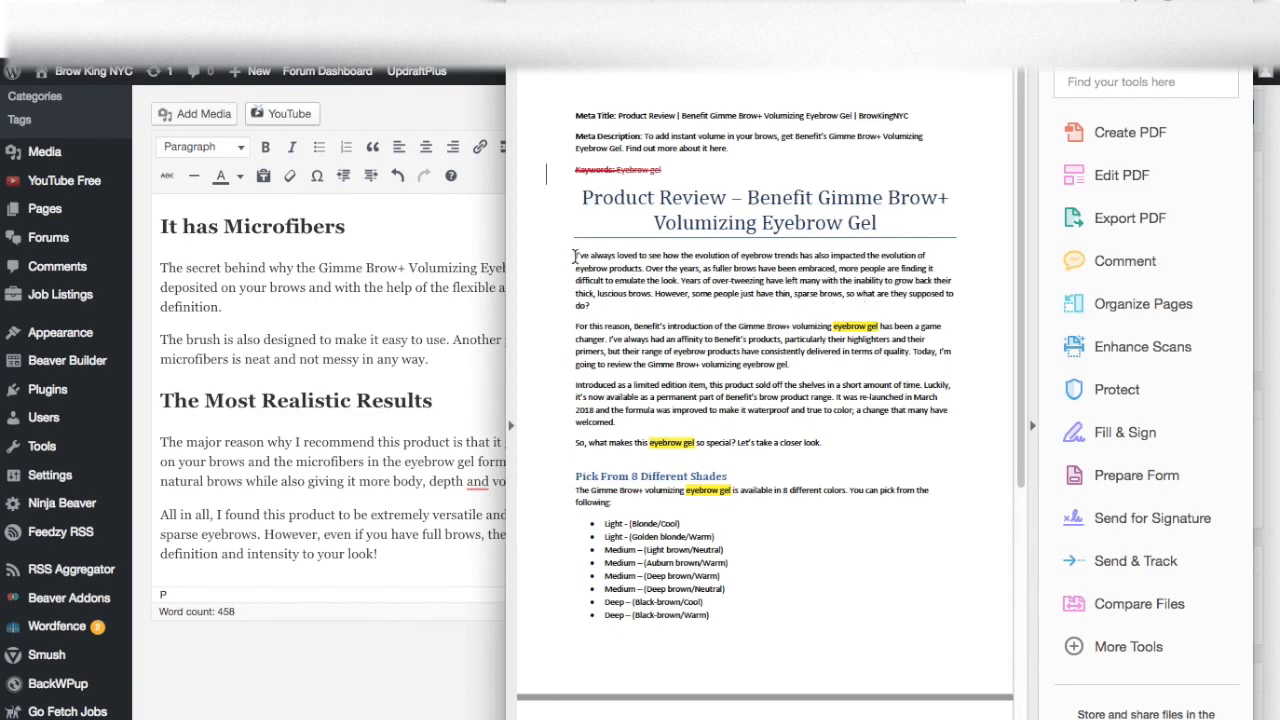
drag(575, 256, 602, 257)
drag(582, 198, 893, 228)
key(ctrl+c)
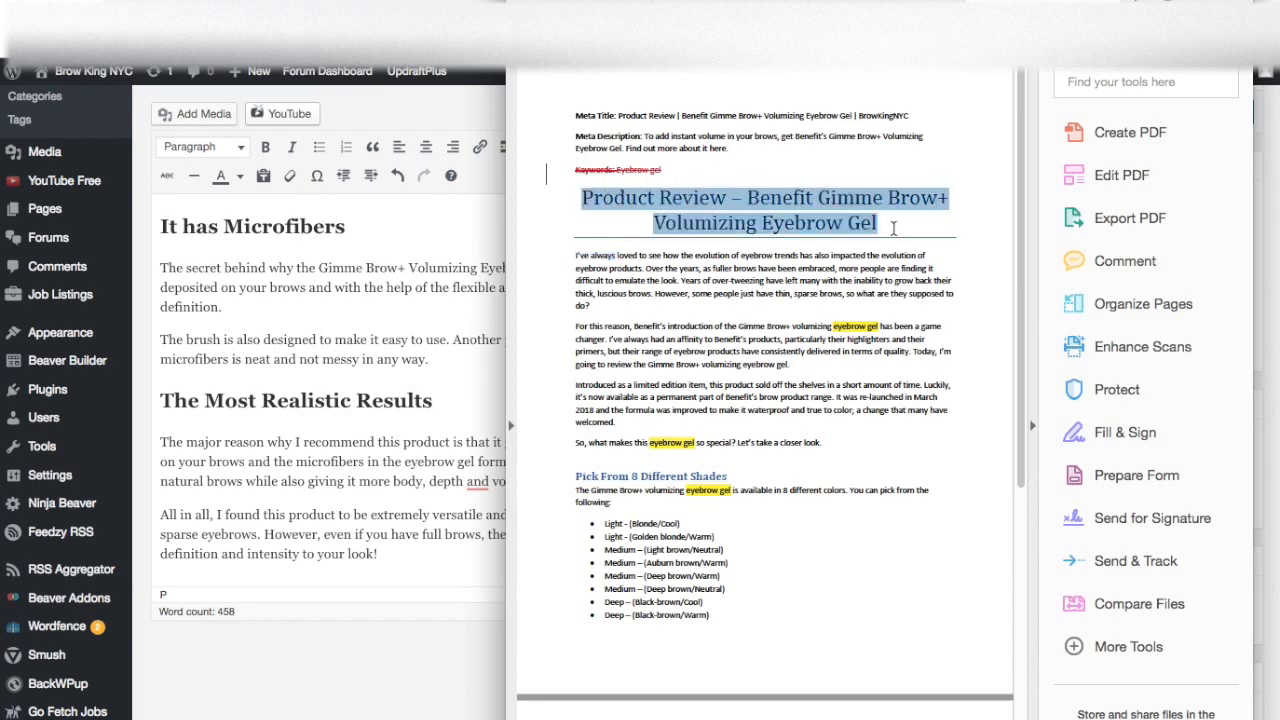
click(434, 531)
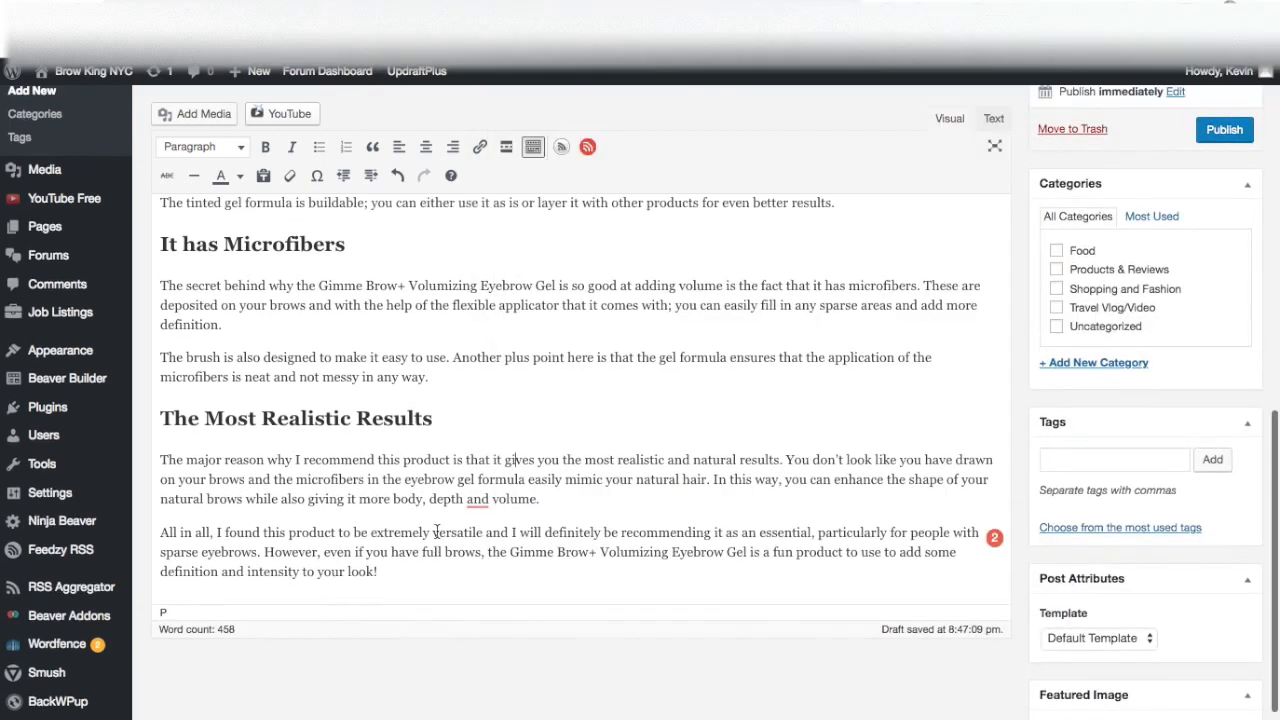
scroll(437, 532, down, 2)
click(394, 460)
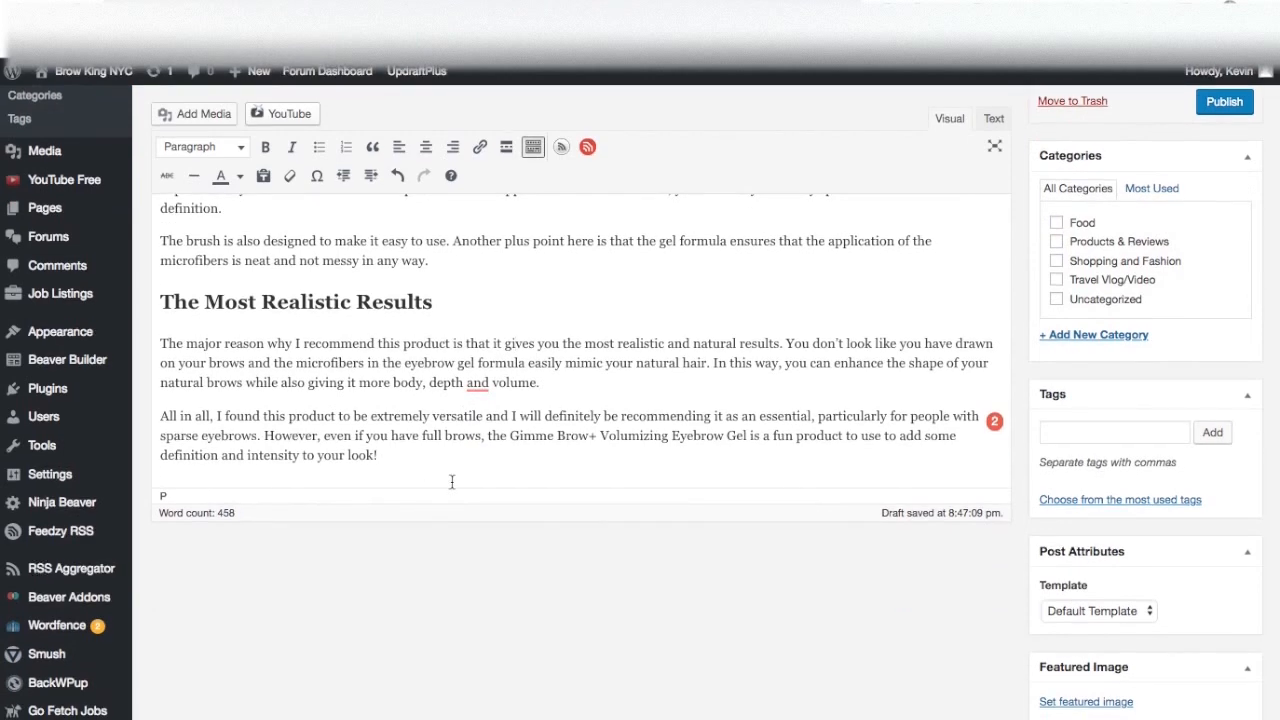
key(Return)
key(Return)
key(ctrl+v)
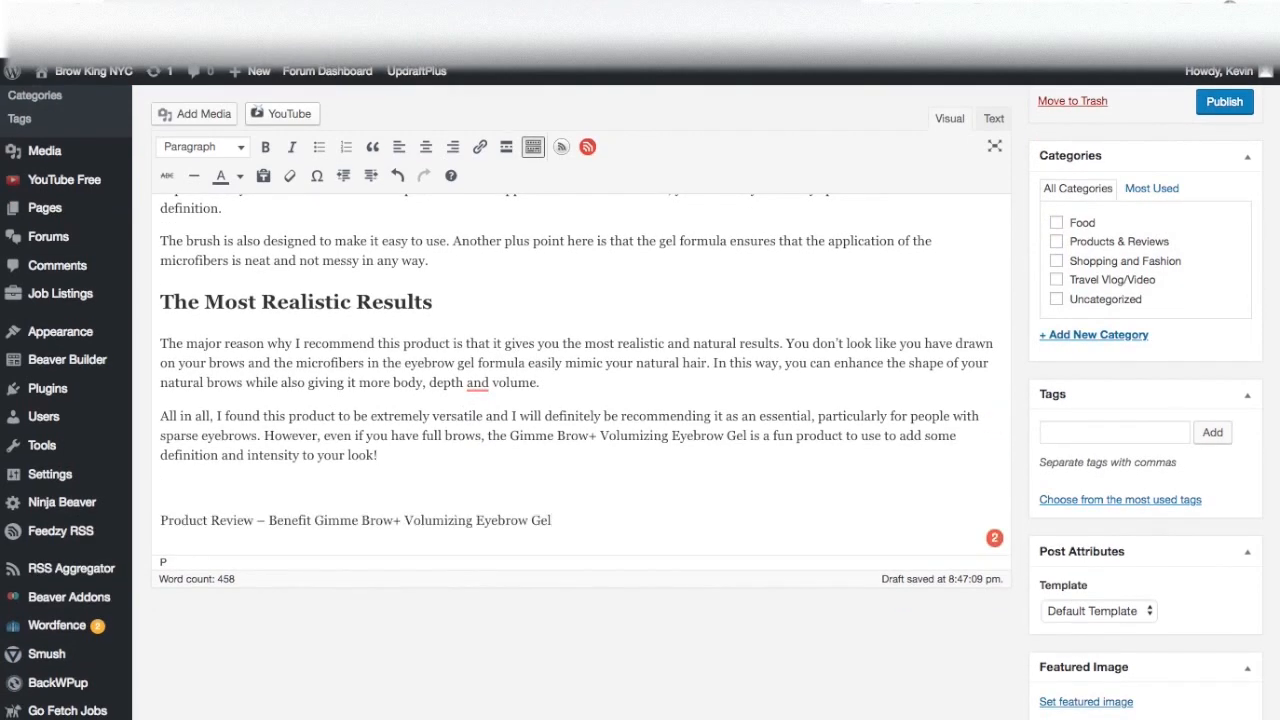
Format the pasted product review title as Heading 2 with a new line below it, and switch back to the PDF.
drag(550, 490, 161, 484)
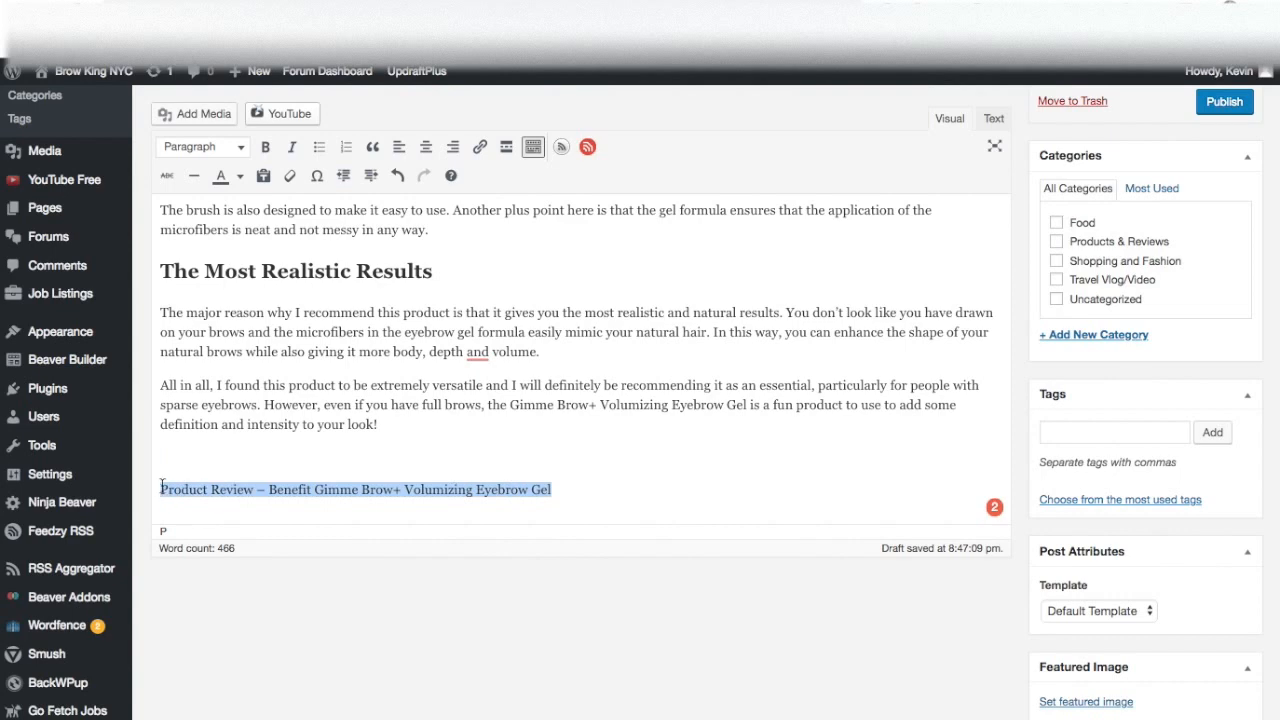
click(240, 150)
click(247, 242)
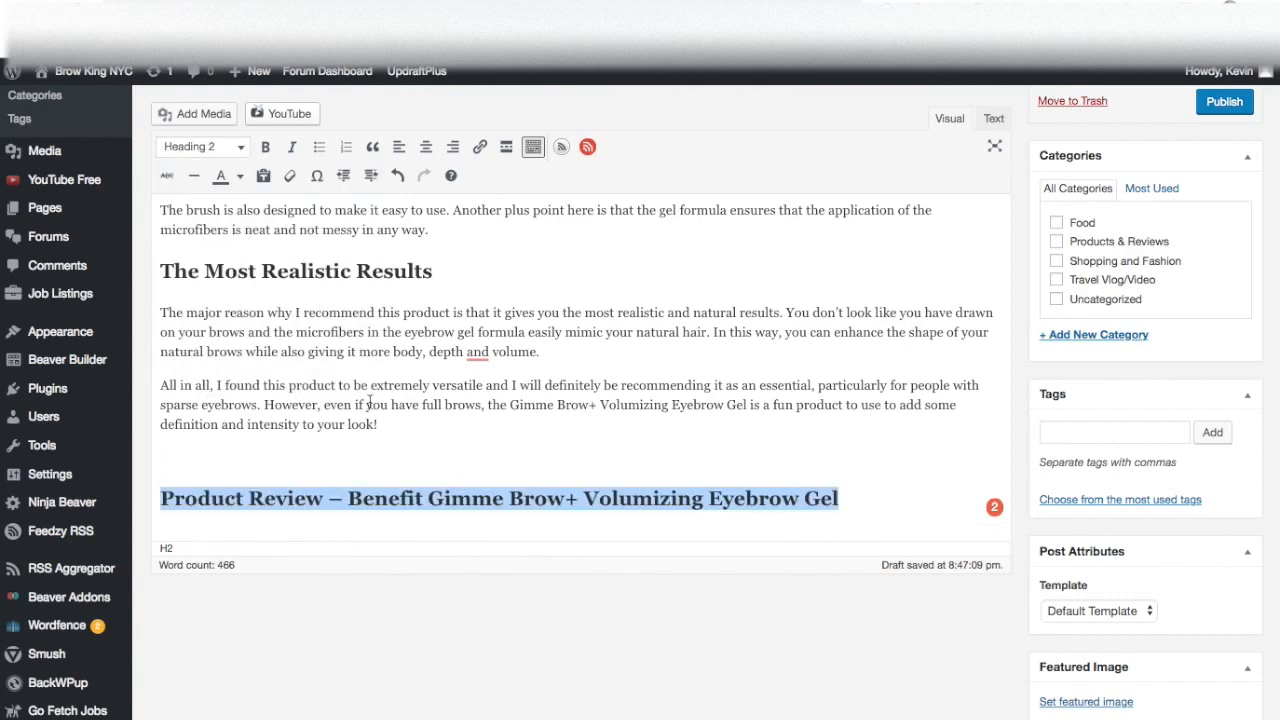
click(846, 508)
key(Return)
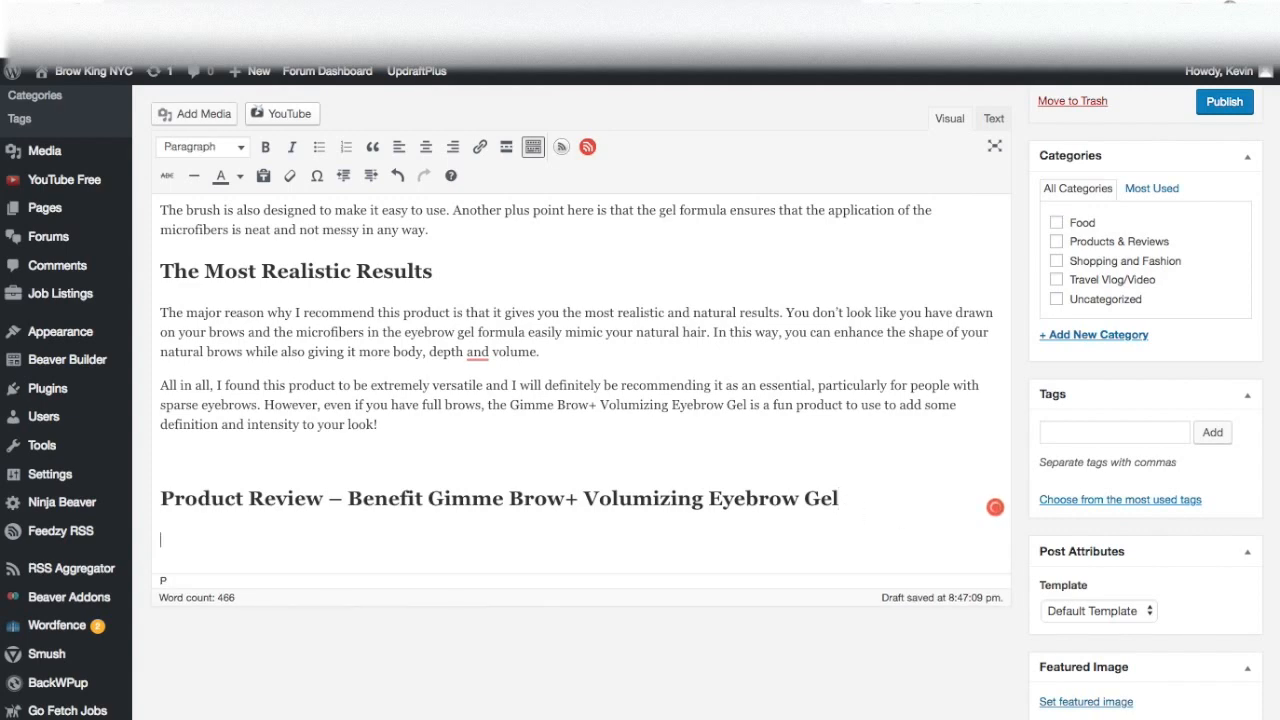
key(super+Tab)
drag(566, 262, 838, 624)
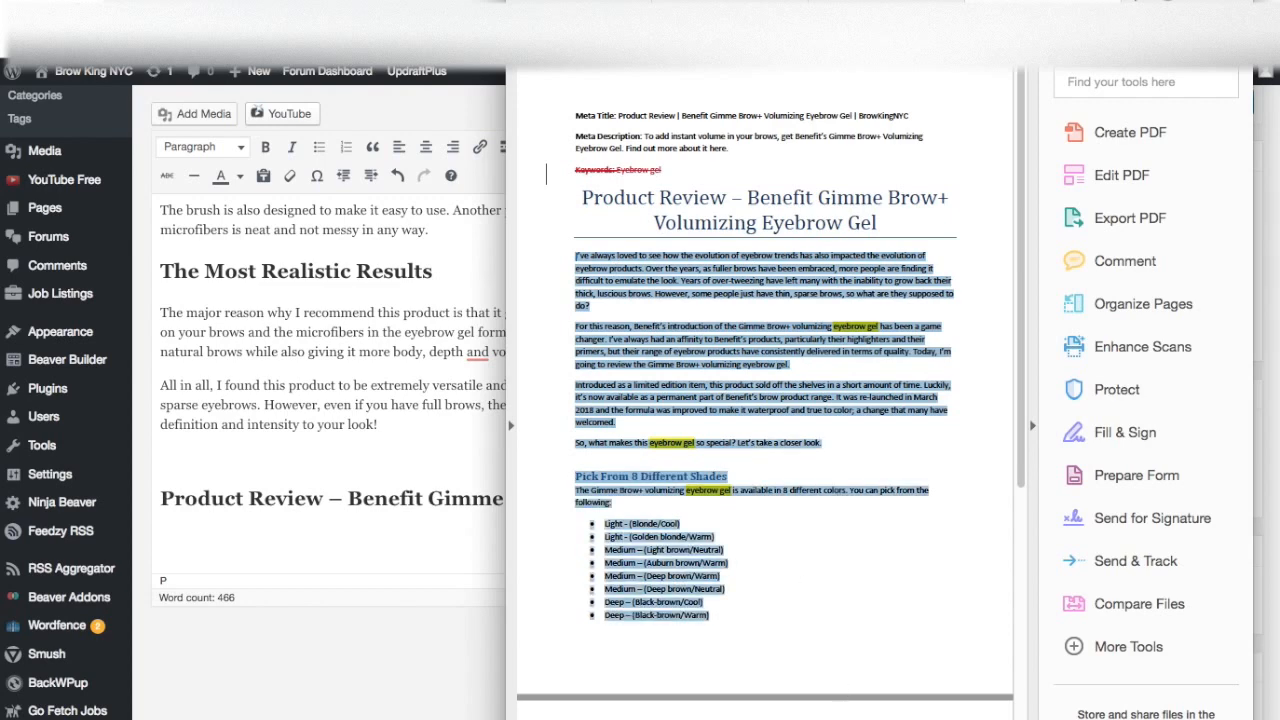
scroll(765, 390, down, 2)
scroll(765, 390, up, 2)
scroll(765, 390, down, 1)
scroll(765, 390, up, 1)
scroll(990, 600, down, 6)
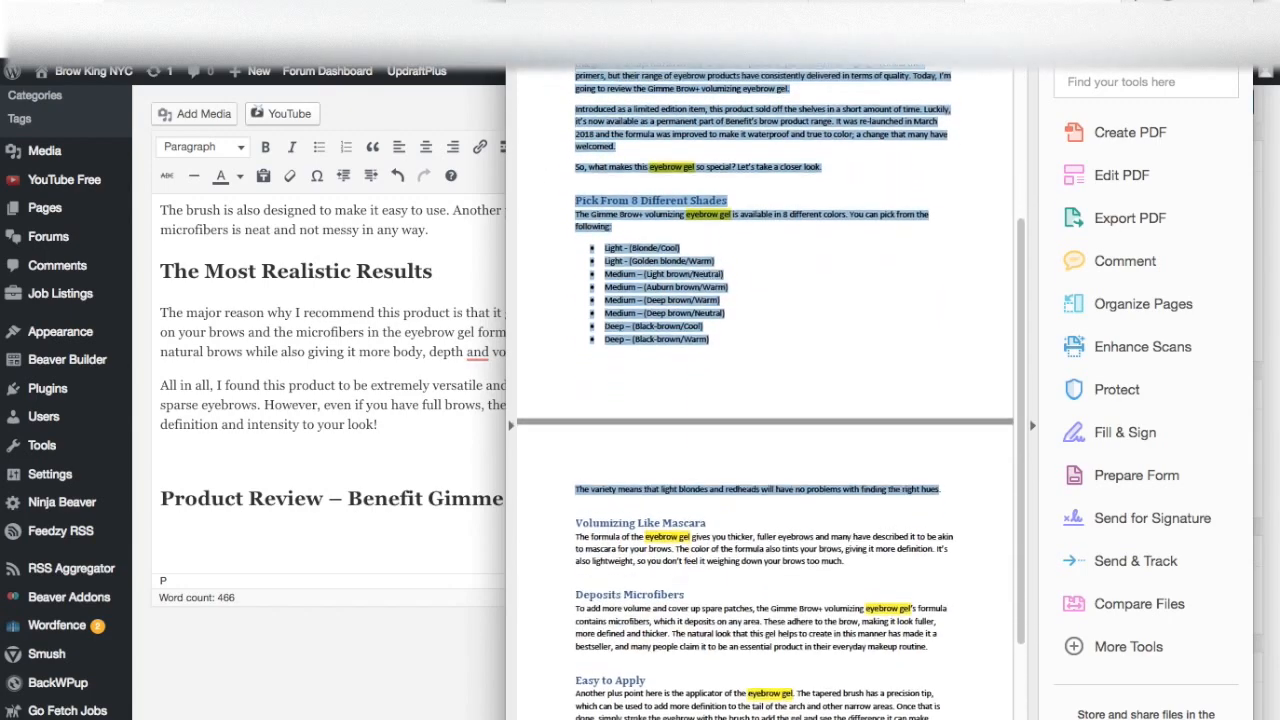
scroll(936, 641, up, 7)
click(937, 638)
Copy the whole product review body from the PDF and paste it below the new title heading in the post.
scroll(940, 625, down, 8)
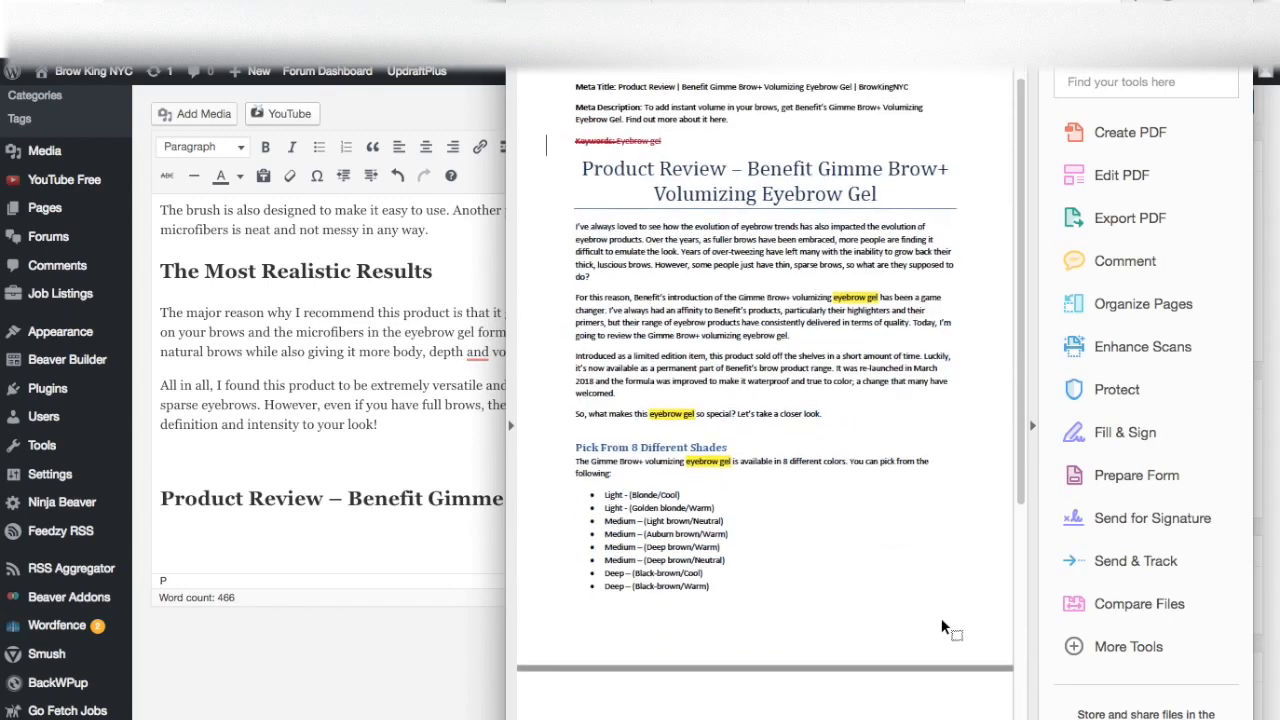
drag(790, 550, 577, 170)
scroll(577, 173, down, 5)
scroll(603, 177, up, 4)
scroll(607, 183, down, 6)
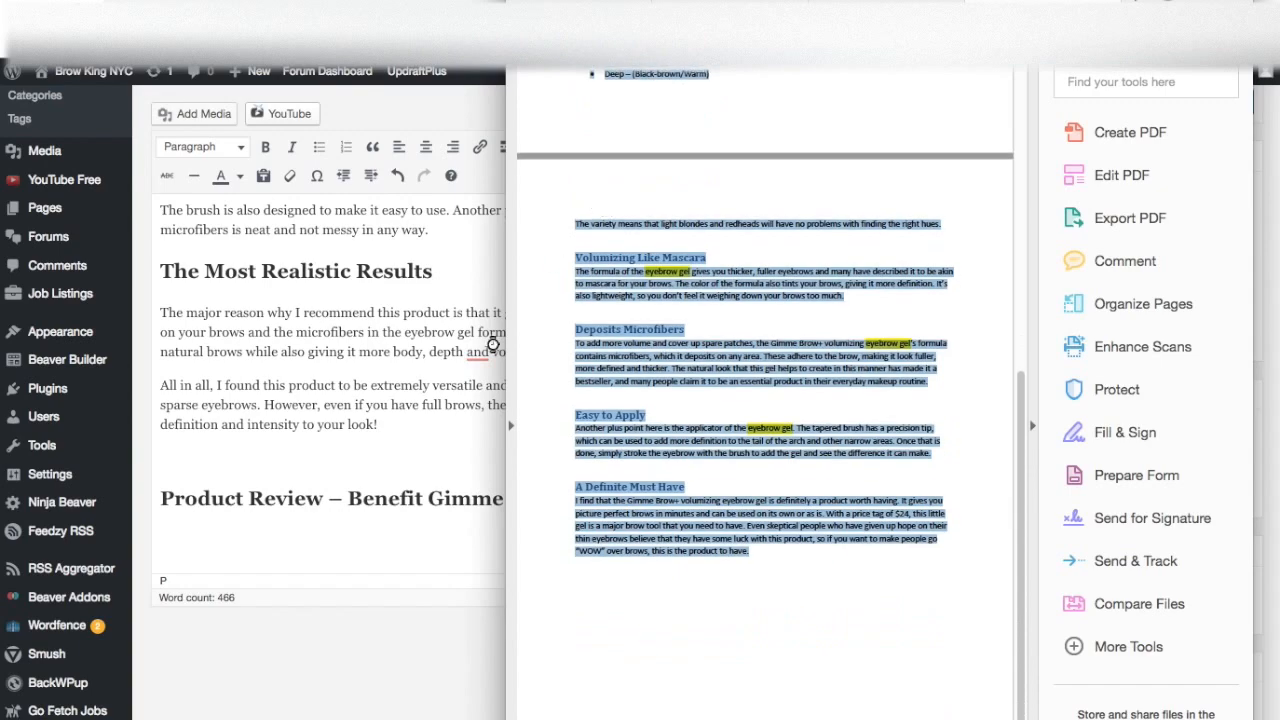
click(379, 546)
key(ctrl+v)
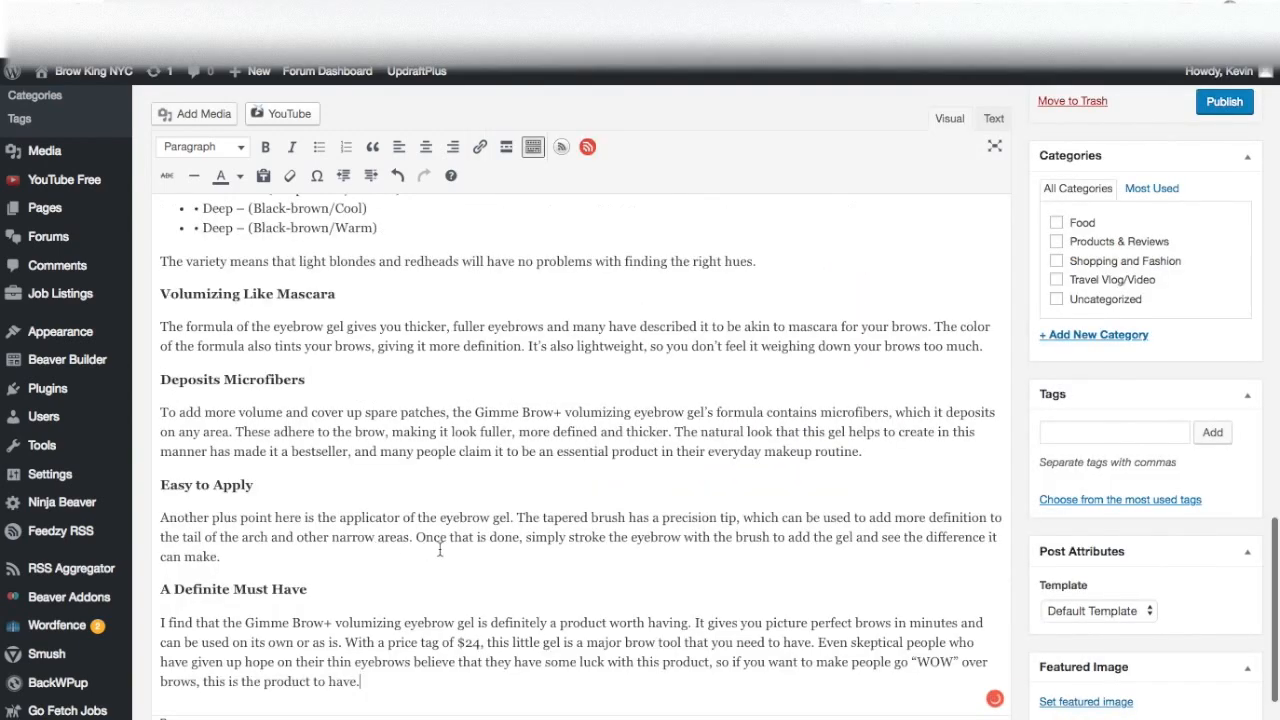
Format the "Pick From 8 Different Shades" subheading as Heading 2.
scroll(372, 474, down, 1)
scroll(372, 474, up, 2)
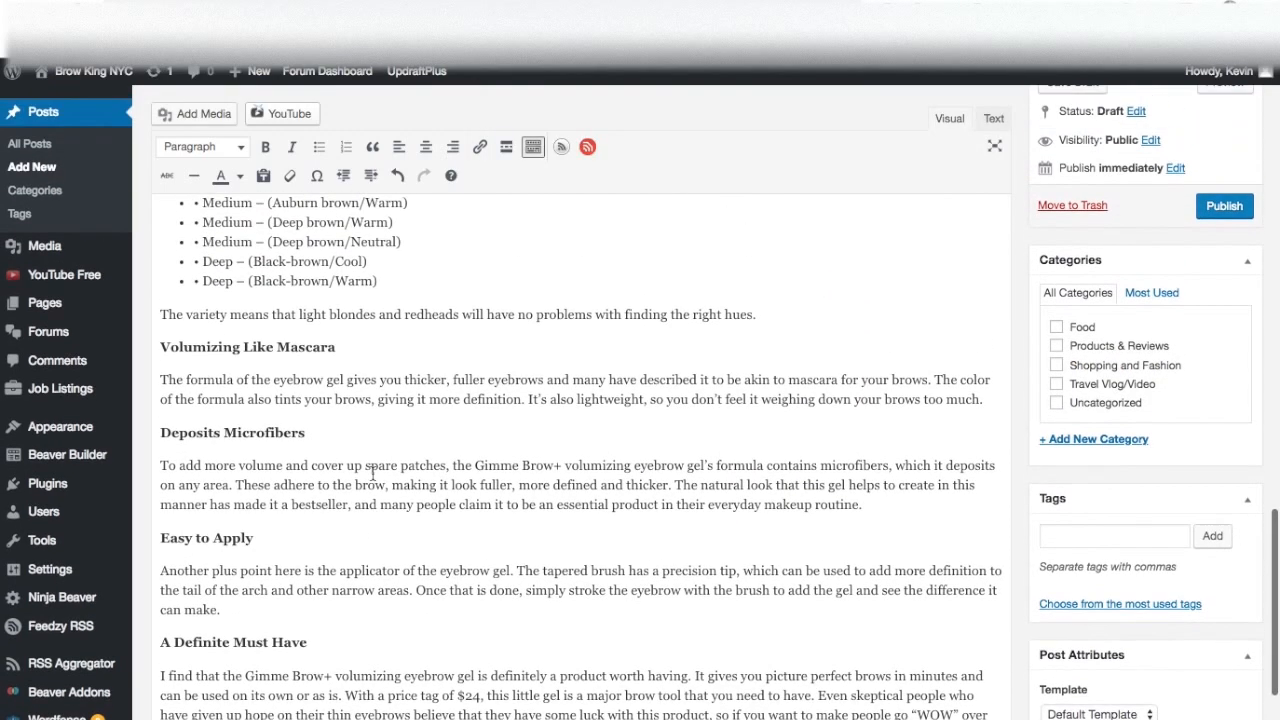
drag(337, 348, 163, 346)
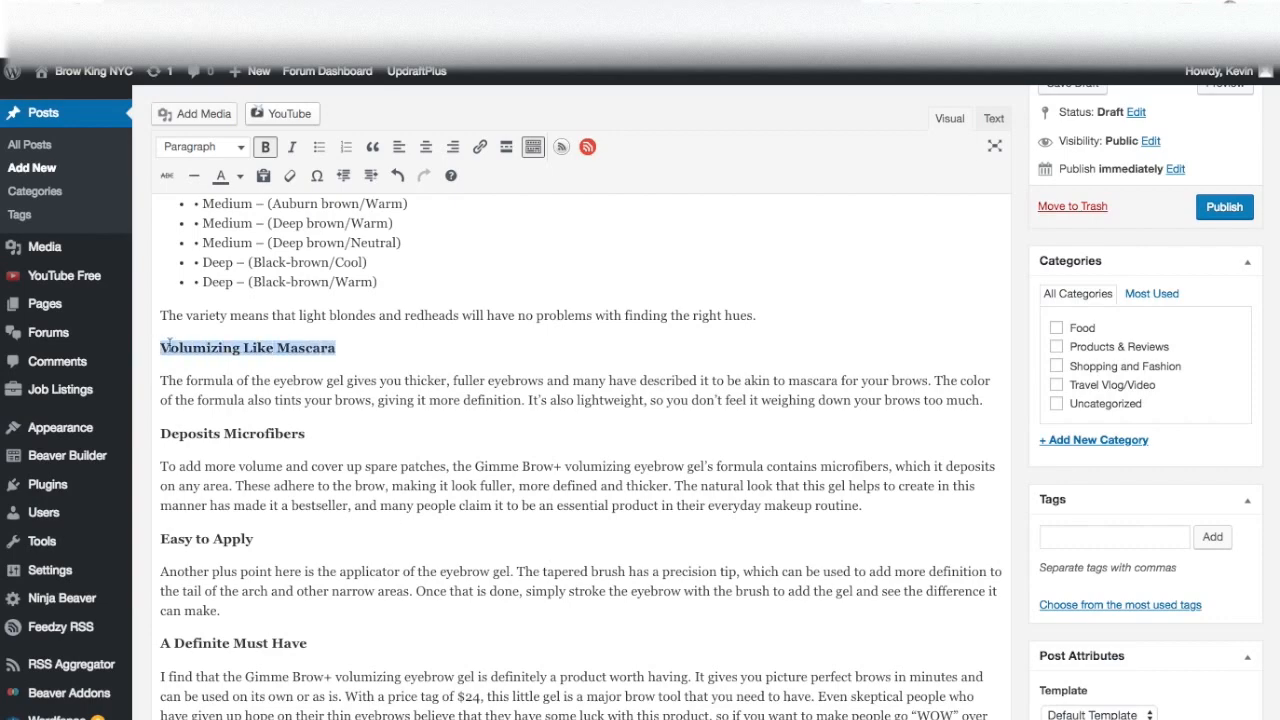
scroll(355, 350, up, 7)
scroll(375, 360, up, 2)
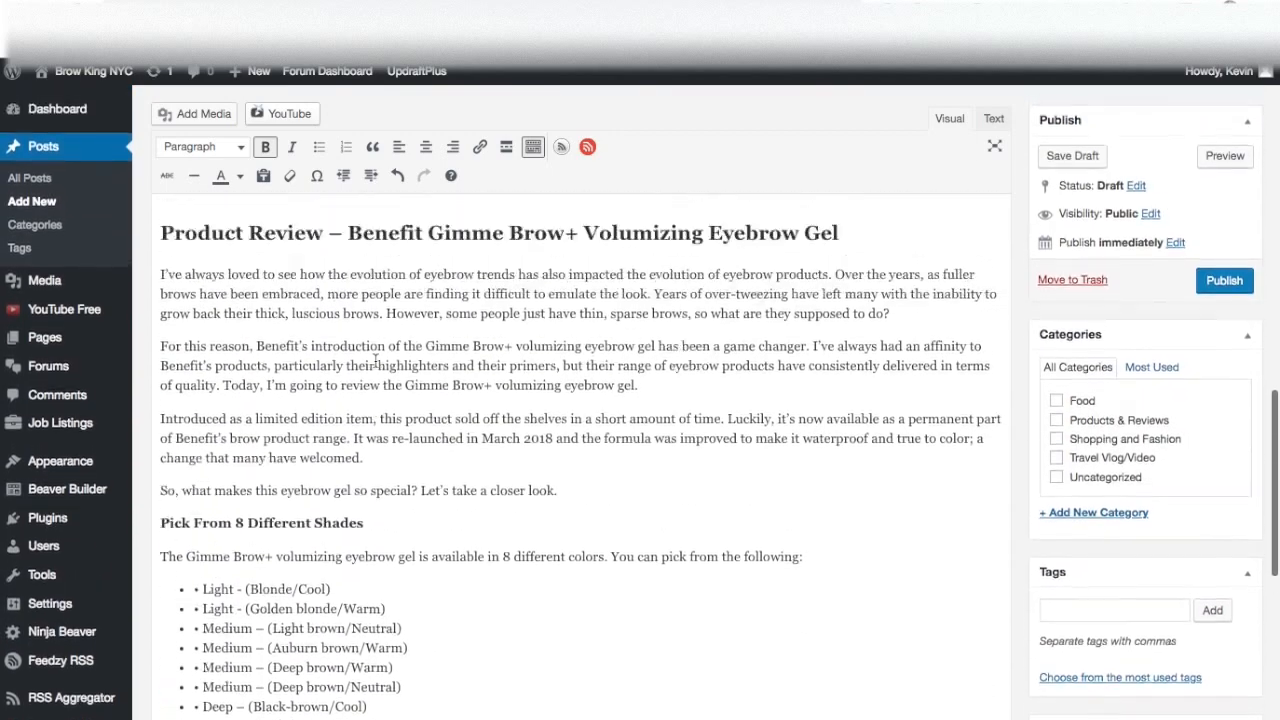
scroll(372, 362, down, 4)
click(370, 364)
drag(370, 364, 158, 362)
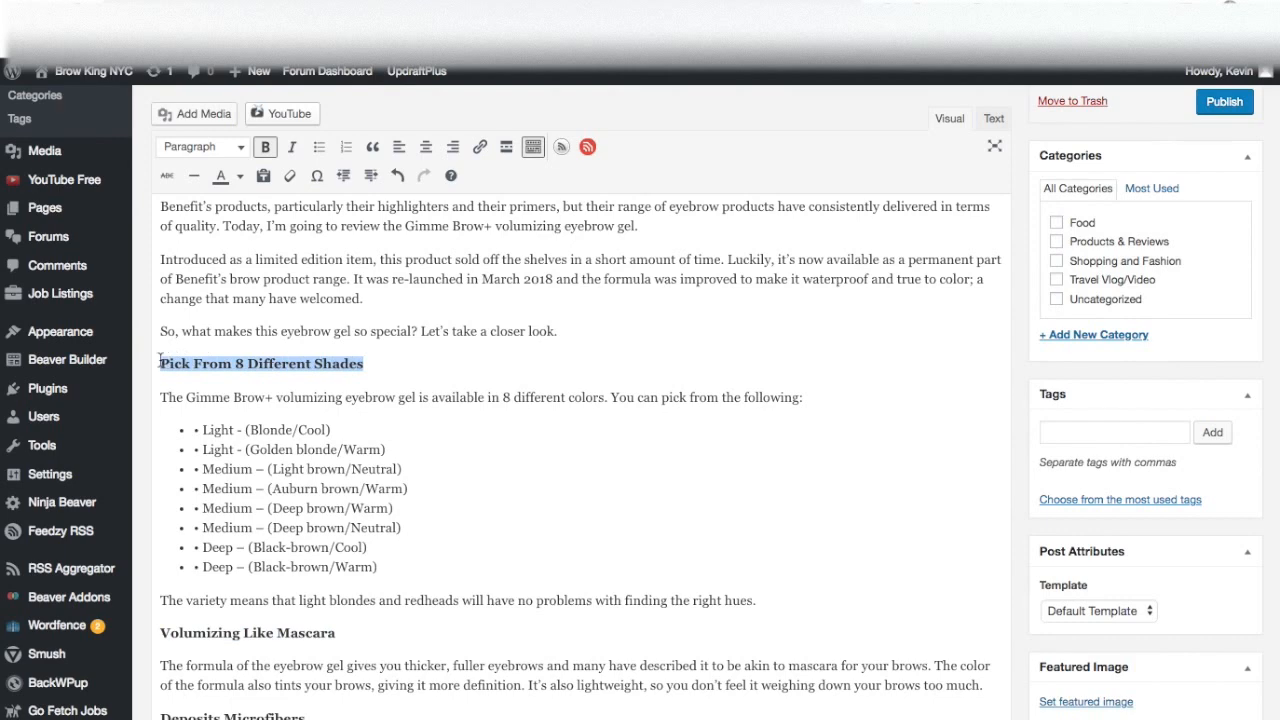
click(242, 148)
click(235, 245)
Format the "Volumizing Like Mascara" subheading as Heading 2.
scroll(254, 422, down, 1)
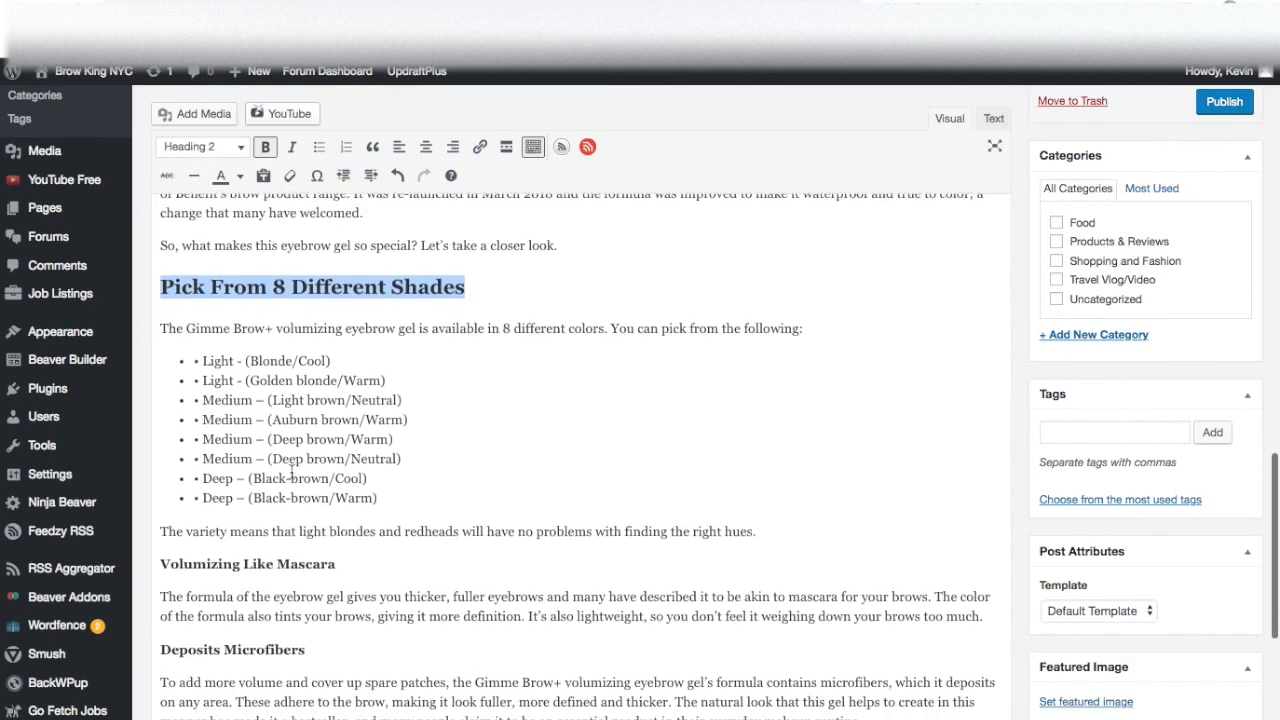
scroll(291, 475, down, 1)
drag(341, 521, 160, 514)
click(237, 148)
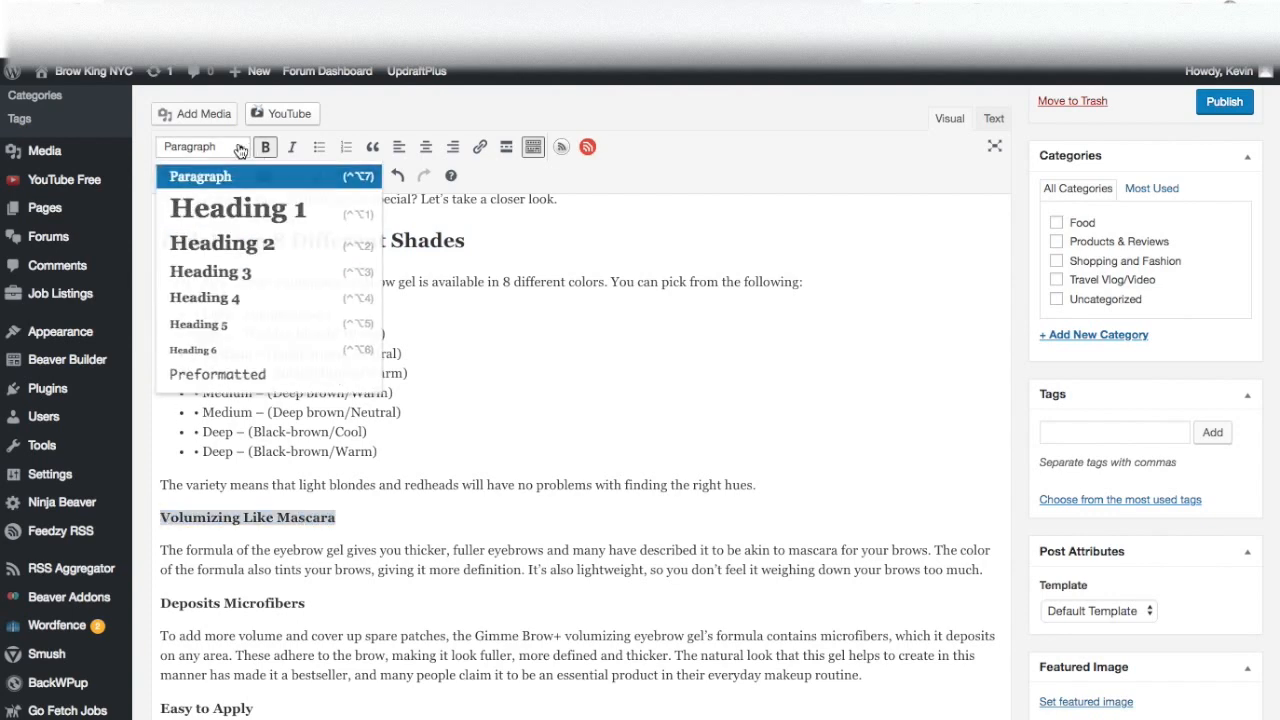
click(240, 243)
Format the "Deposits Microfibers" subheading as Heading 2.
scroll(298, 417, down, 3)
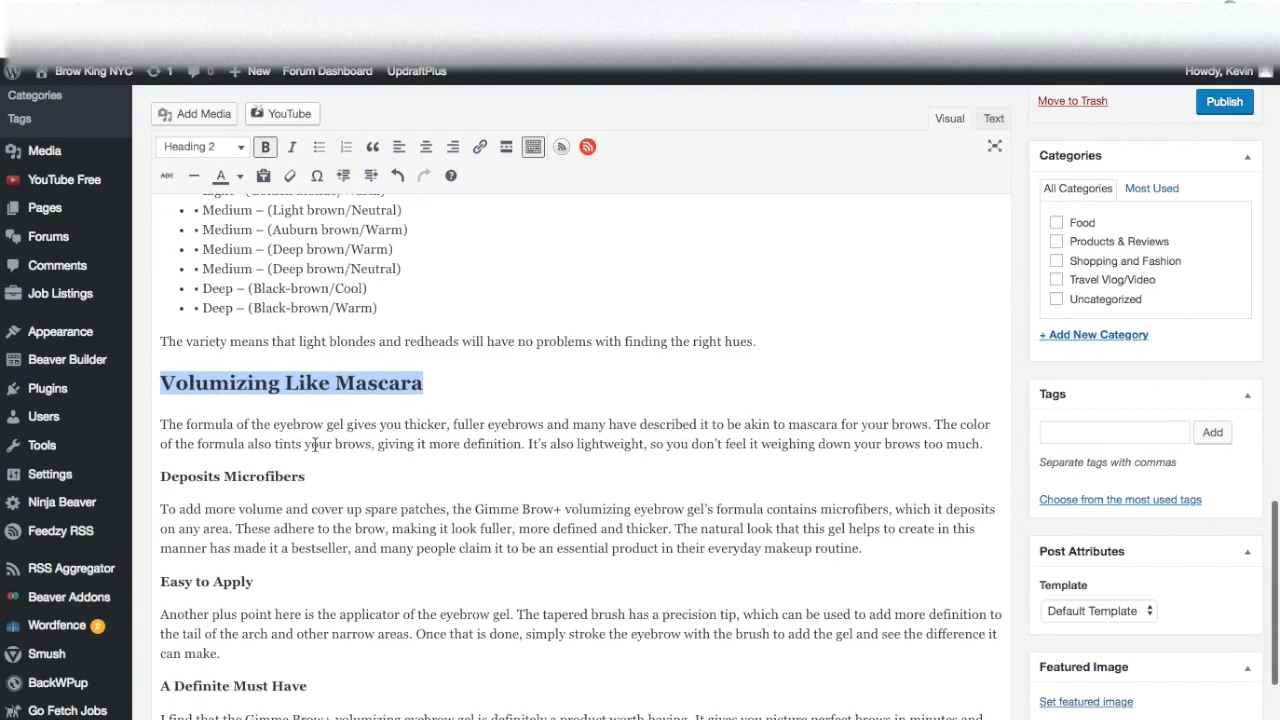
drag(310, 429, 167, 432)
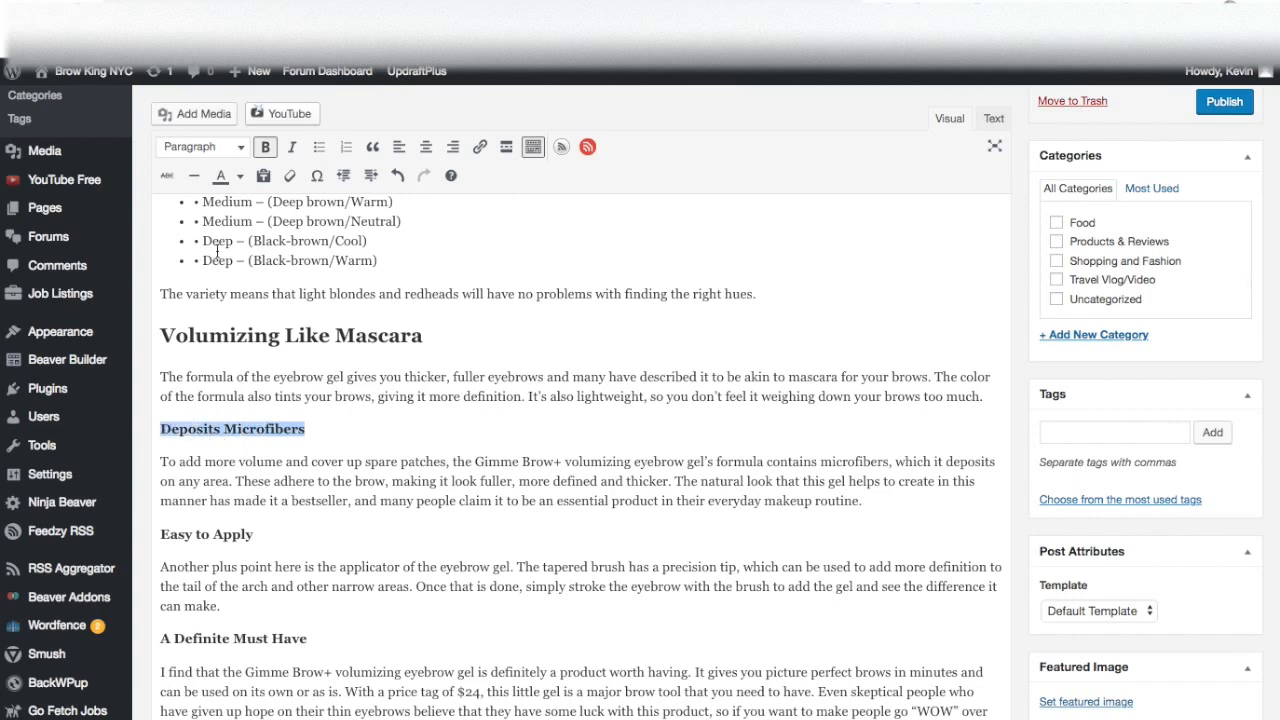
click(240, 147)
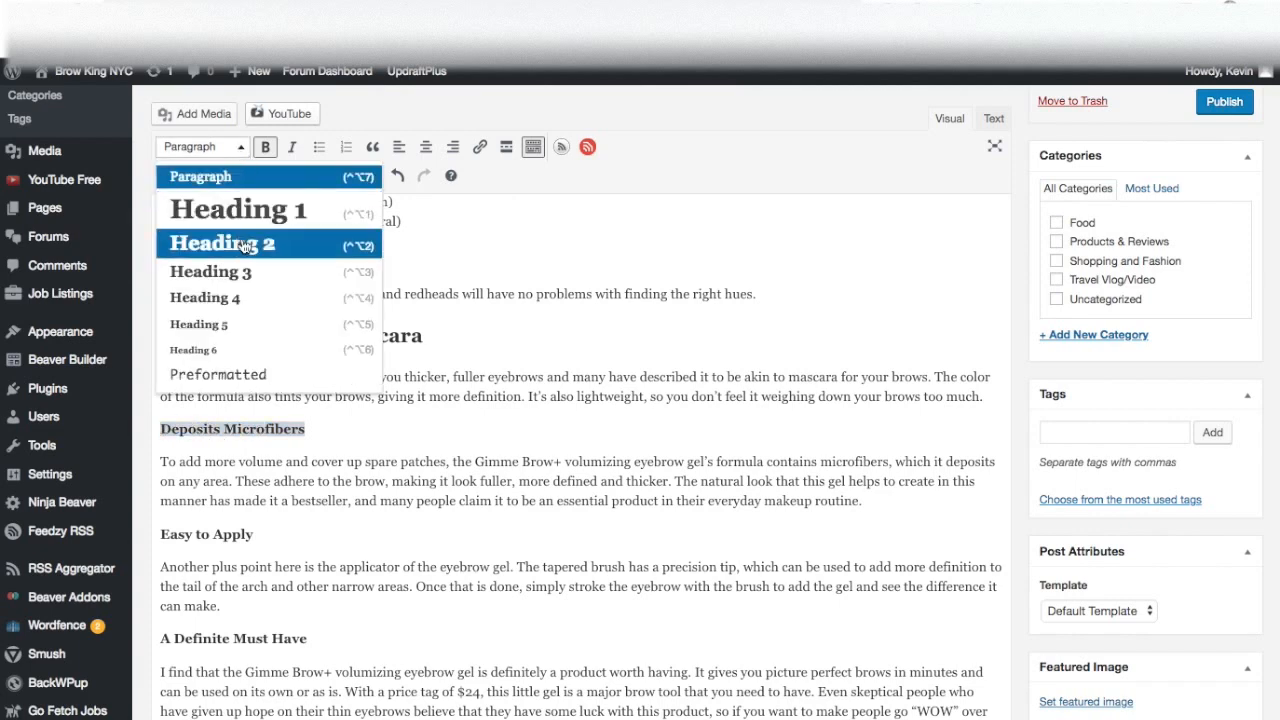
click(245, 247)
Format the "Easy to Apply" subheading as Heading 2.
scroll(270, 420, down, 1)
drag(256, 403, 166, 402)
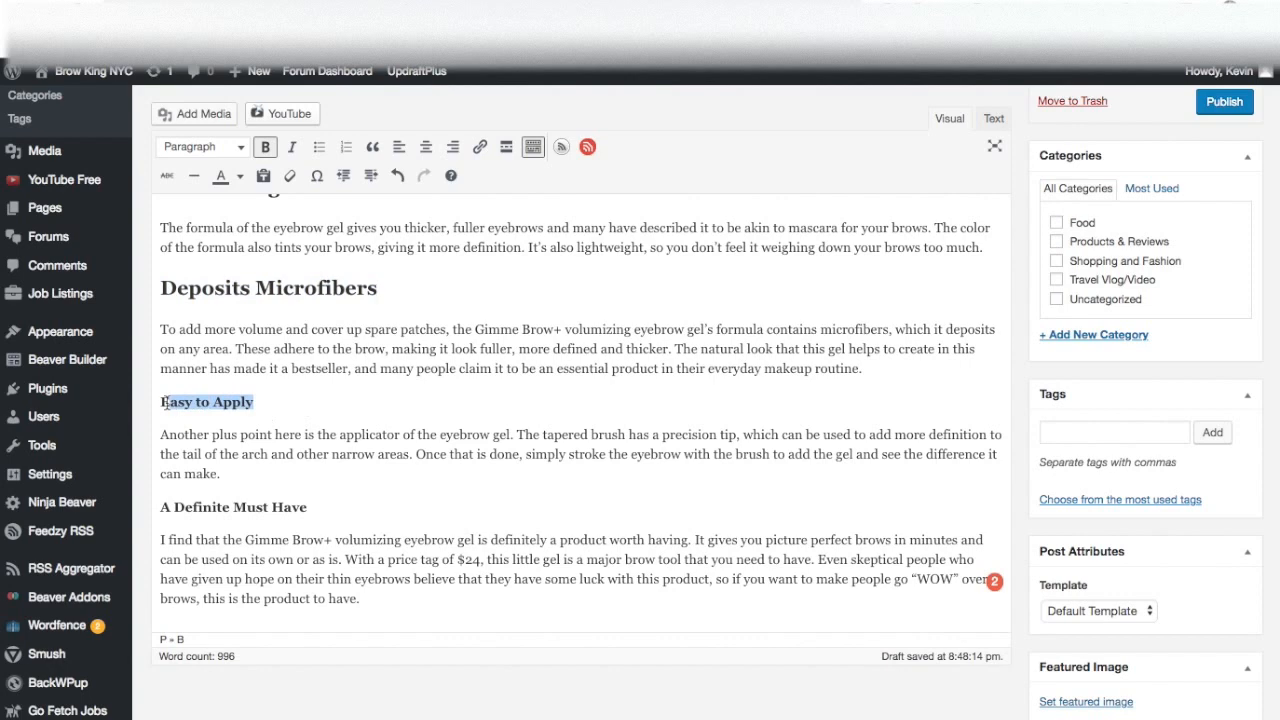
click(245, 147)
click(232, 242)
Format the "A Definite Must Have" subheading as Heading 2.
drag(322, 521, 157, 521)
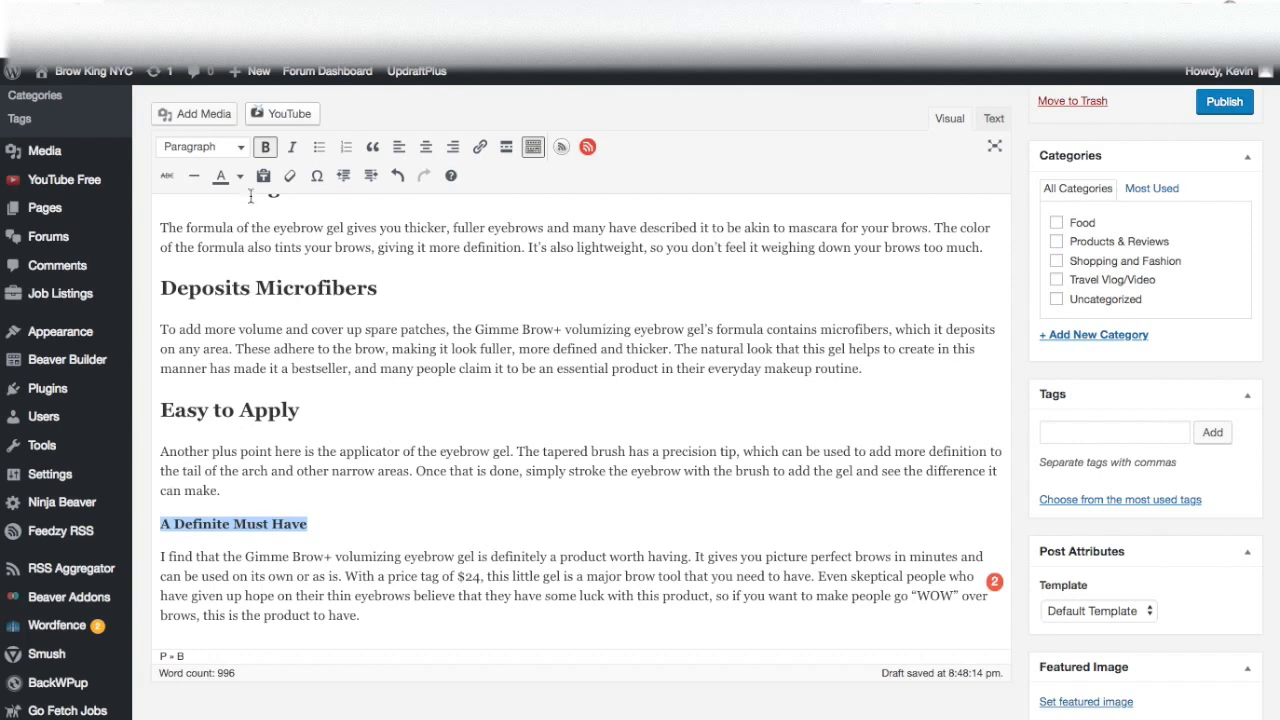
click(240, 147)
click(240, 245)
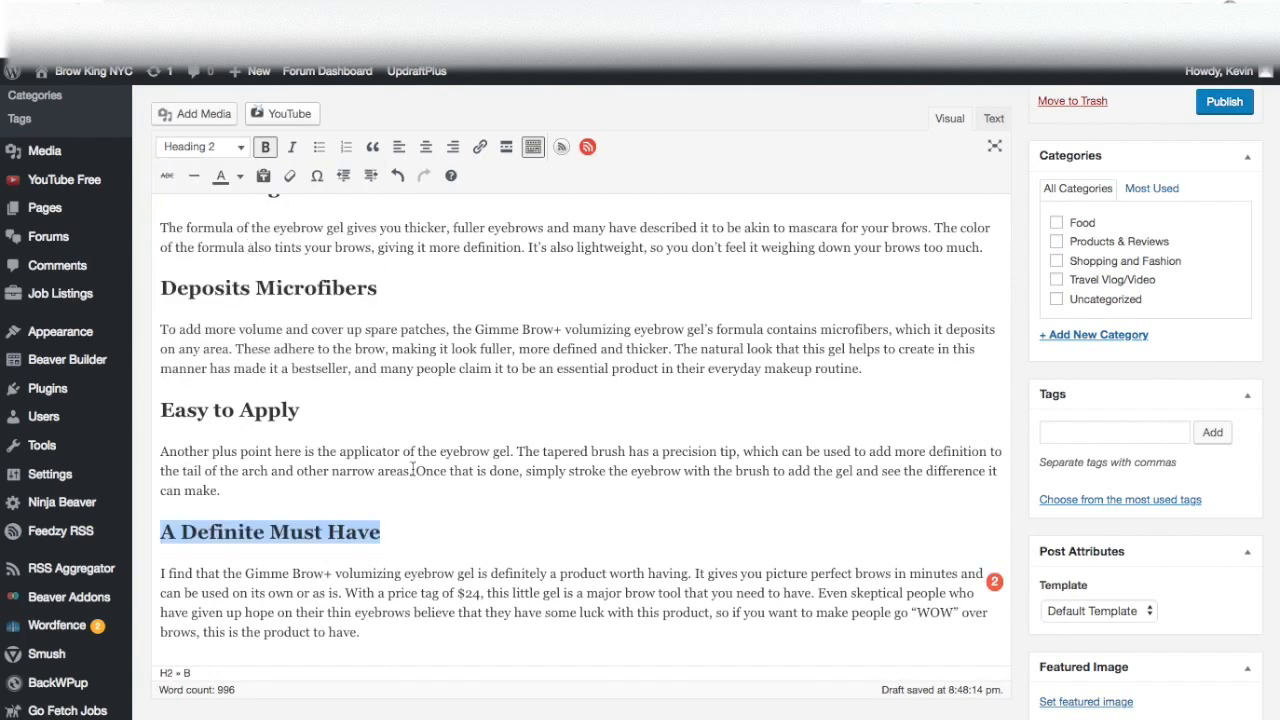
Assign the post to the Products & Reviews category.
scroll(413, 470, down, 3)
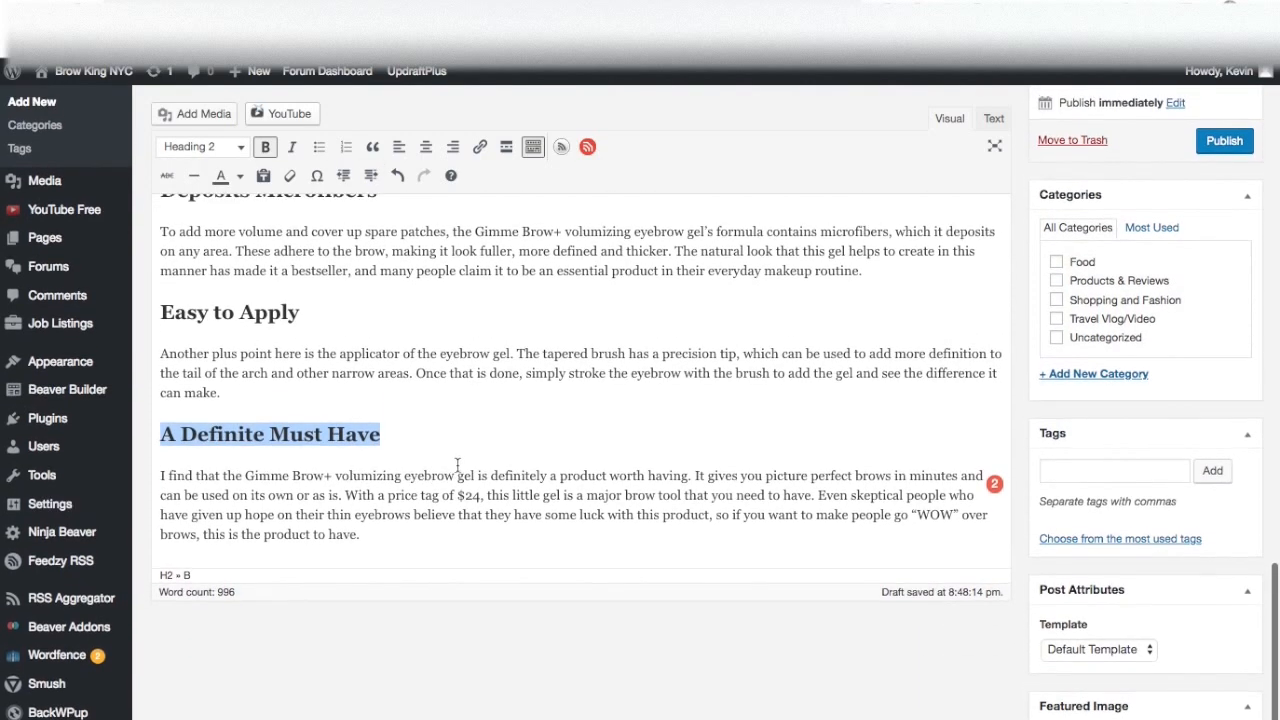
scroll(766, 414, up, 2)
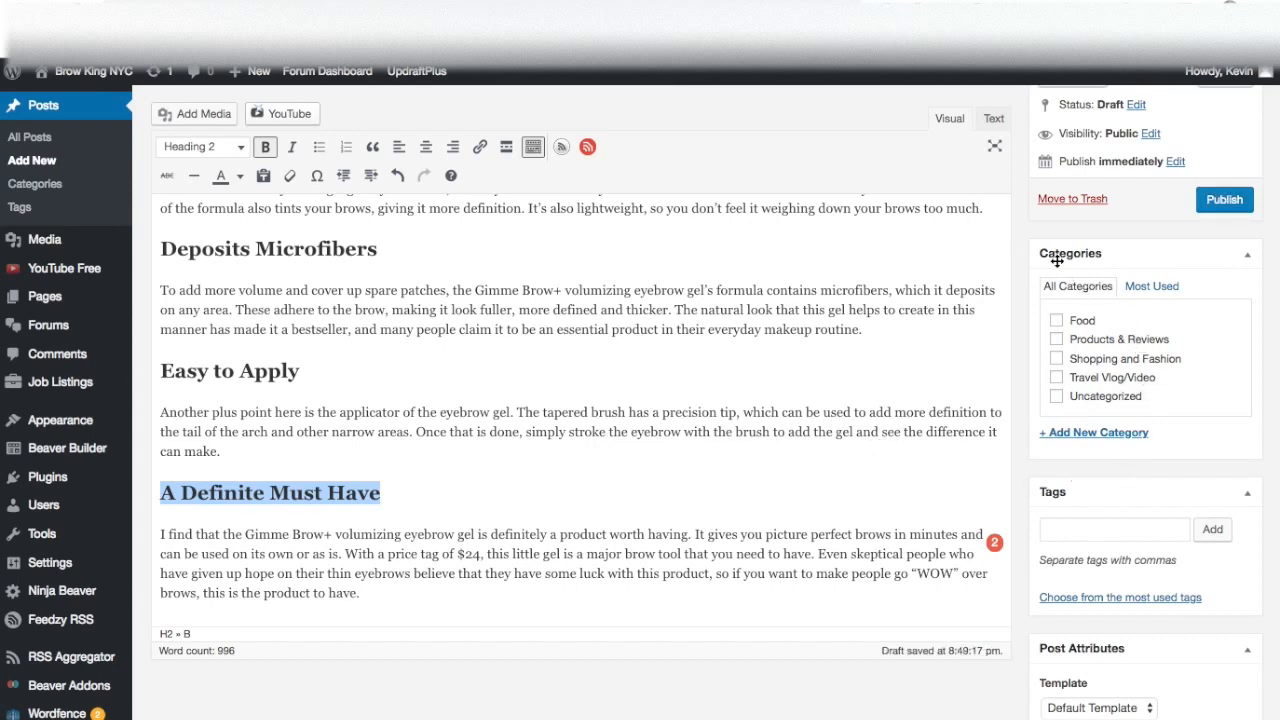
click(1057, 342)
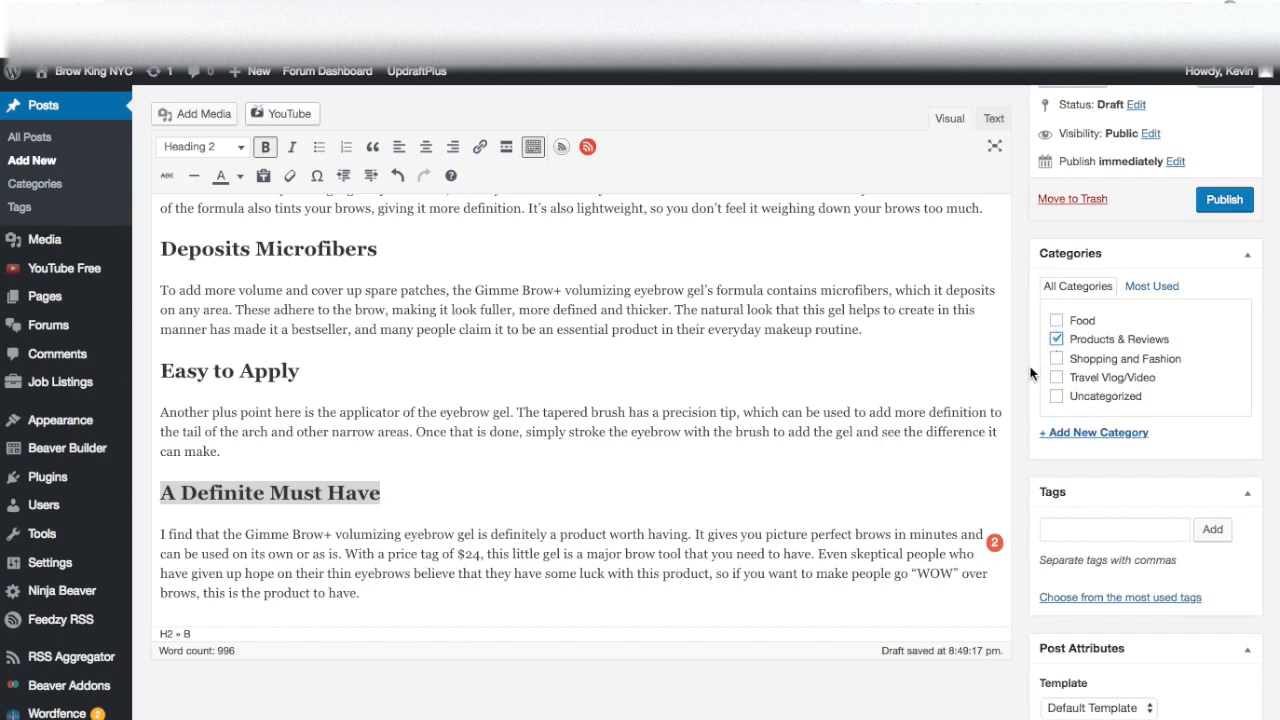
scroll(1030, 370, down, 3)
scroll(1030, 368, up, 1)
scroll(1021, 370, up, 2)
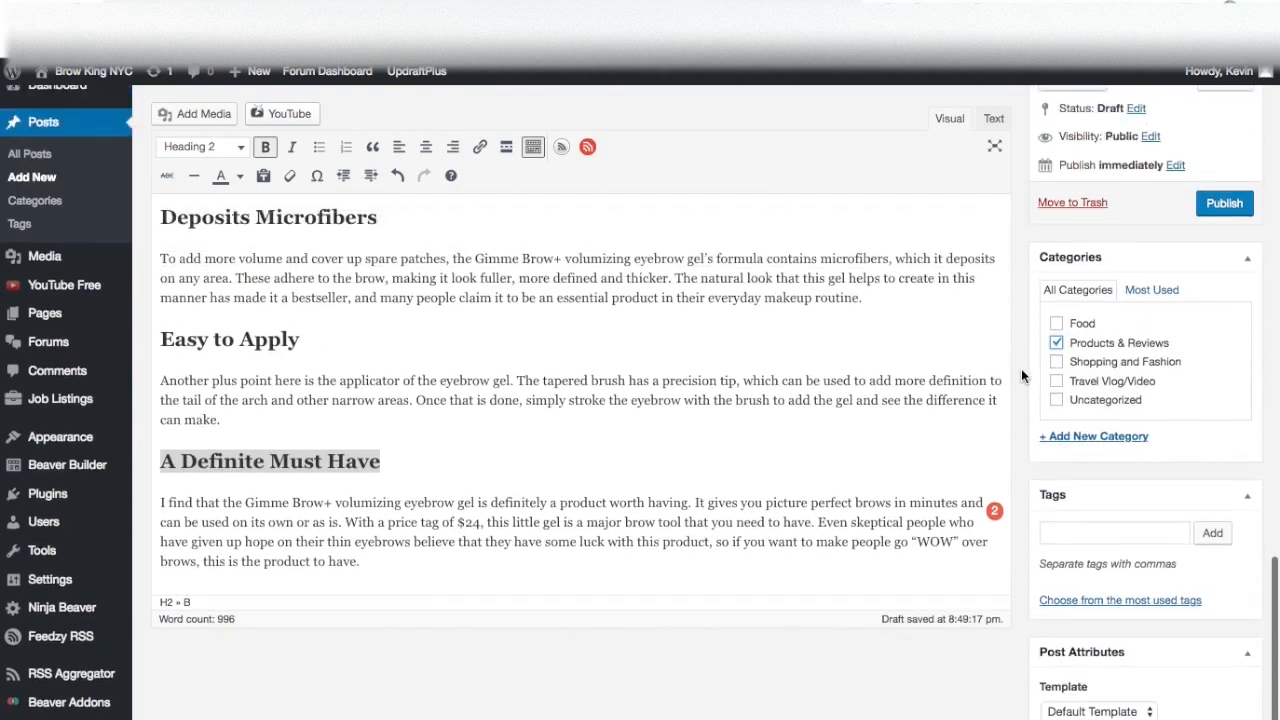
scroll(1021, 368, up, 5)
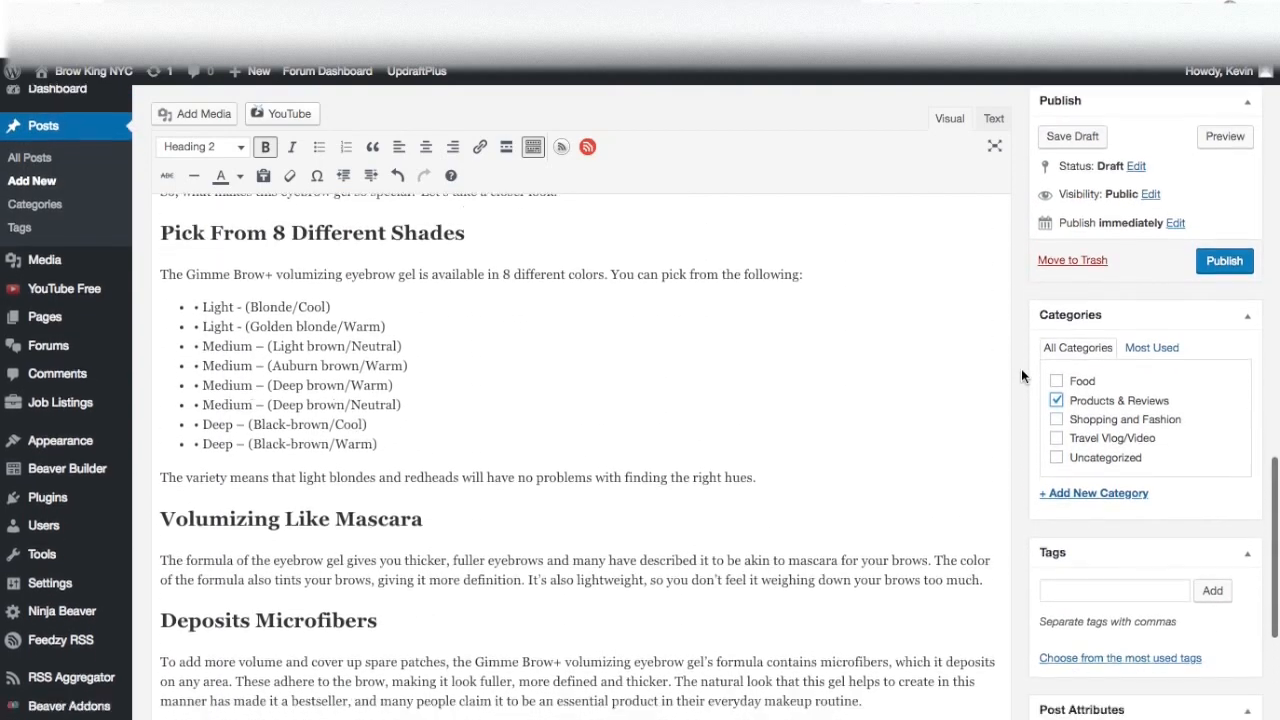
scroll(1021, 368, down, 5)
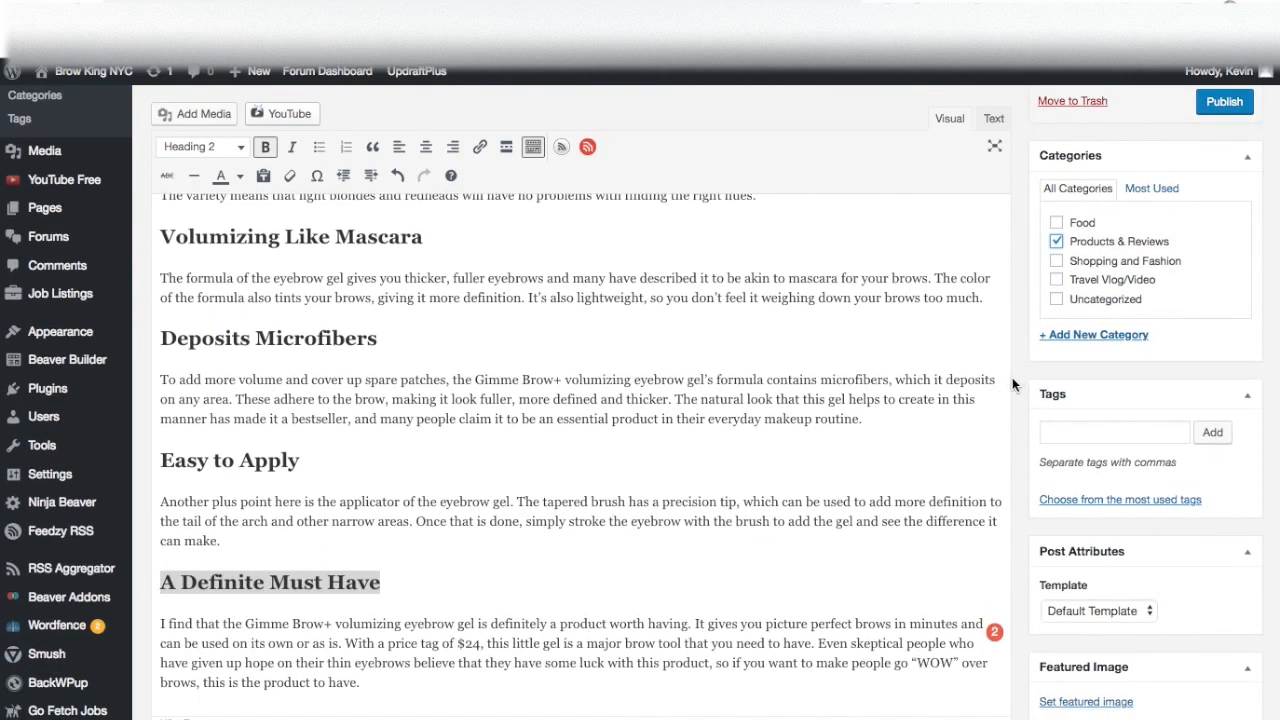
Start uploading a new featured image for the post and browse to the Desktop folder.
click(1105, 708)
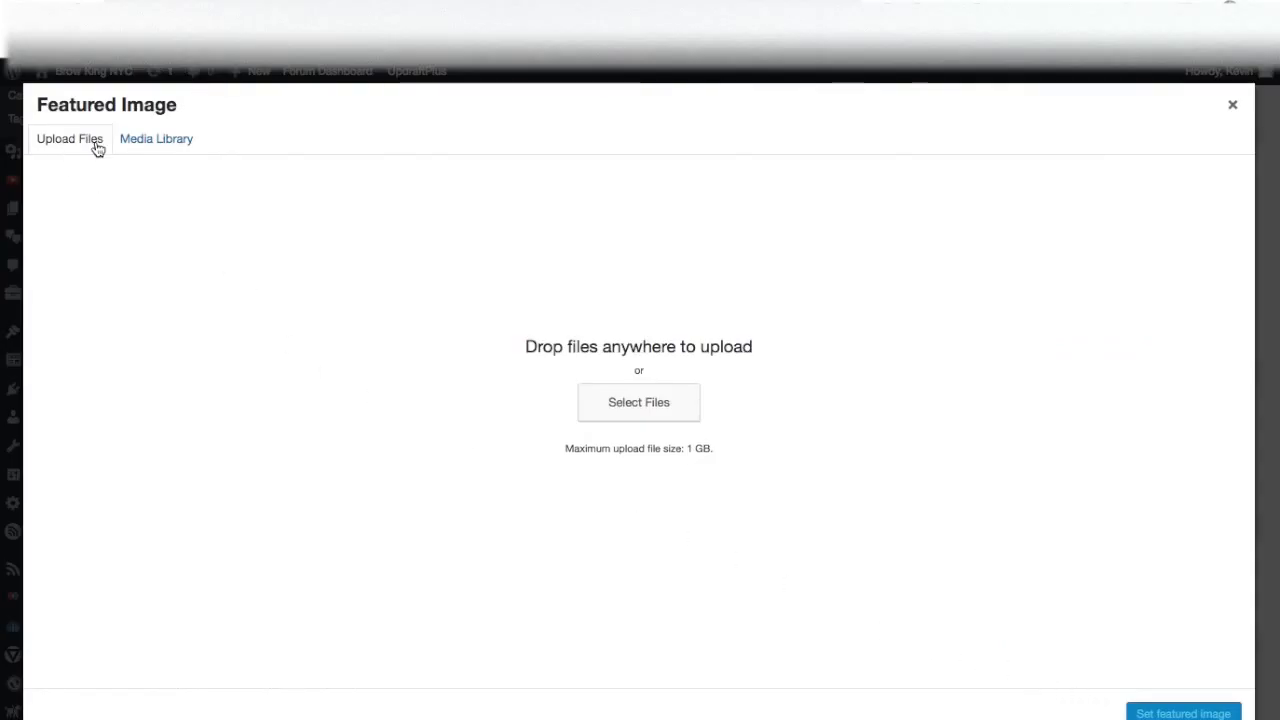
click(163, 148)
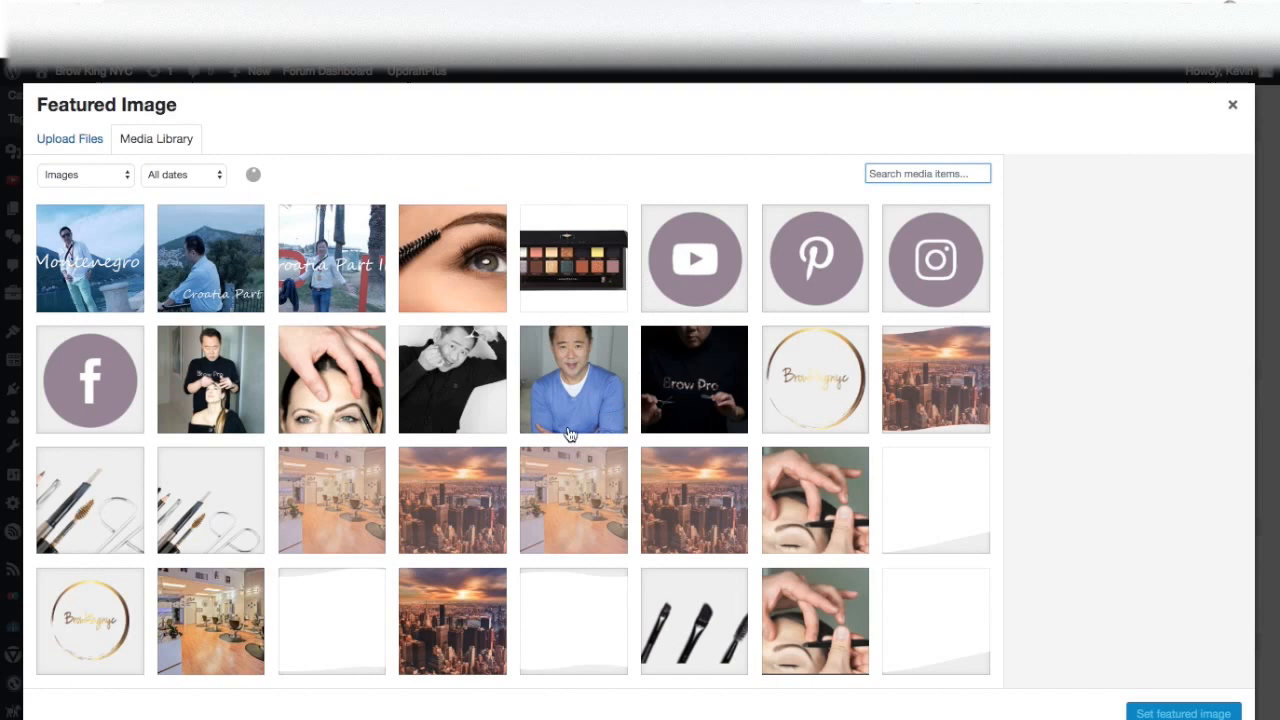
click(71, 146)
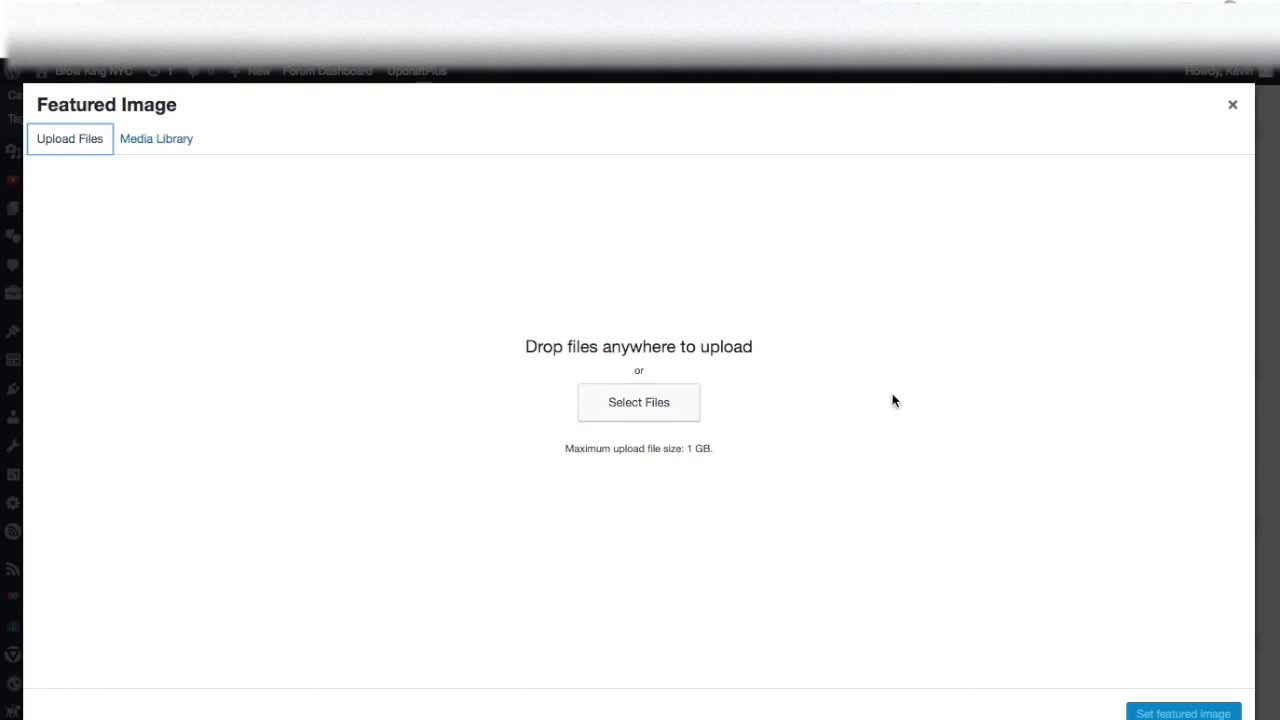
click(651, 405)
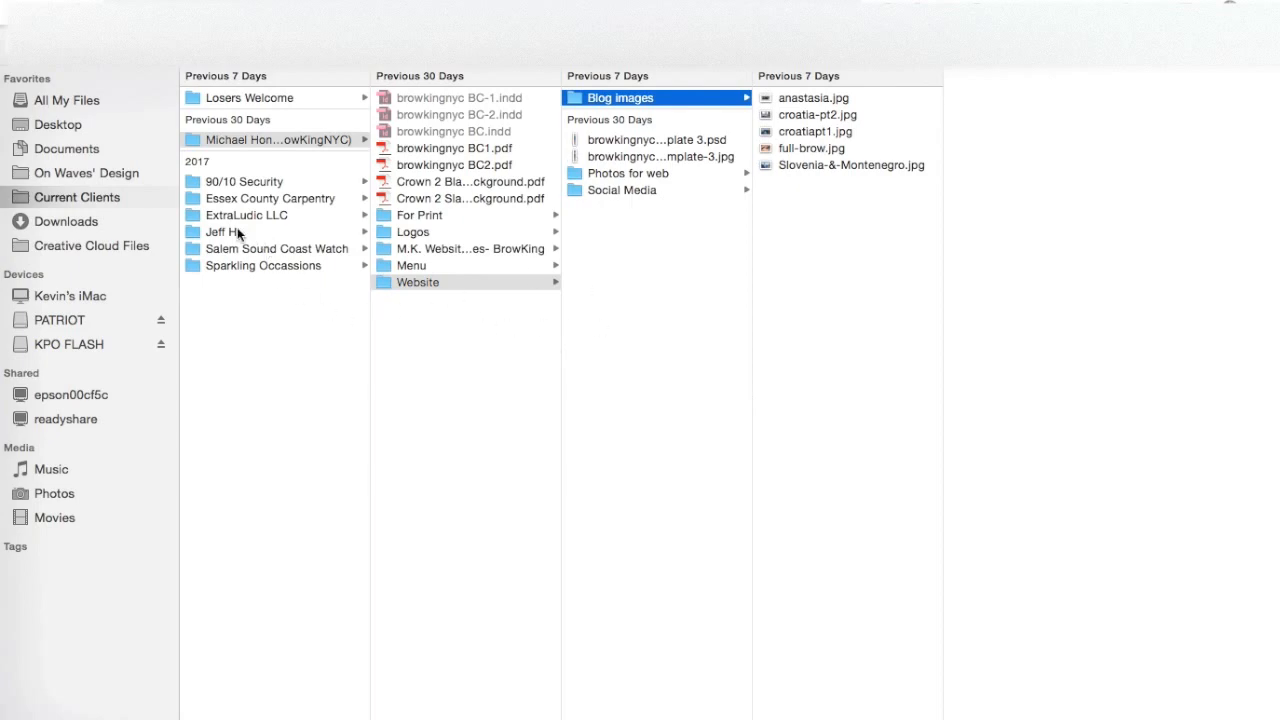
click(58, 124)
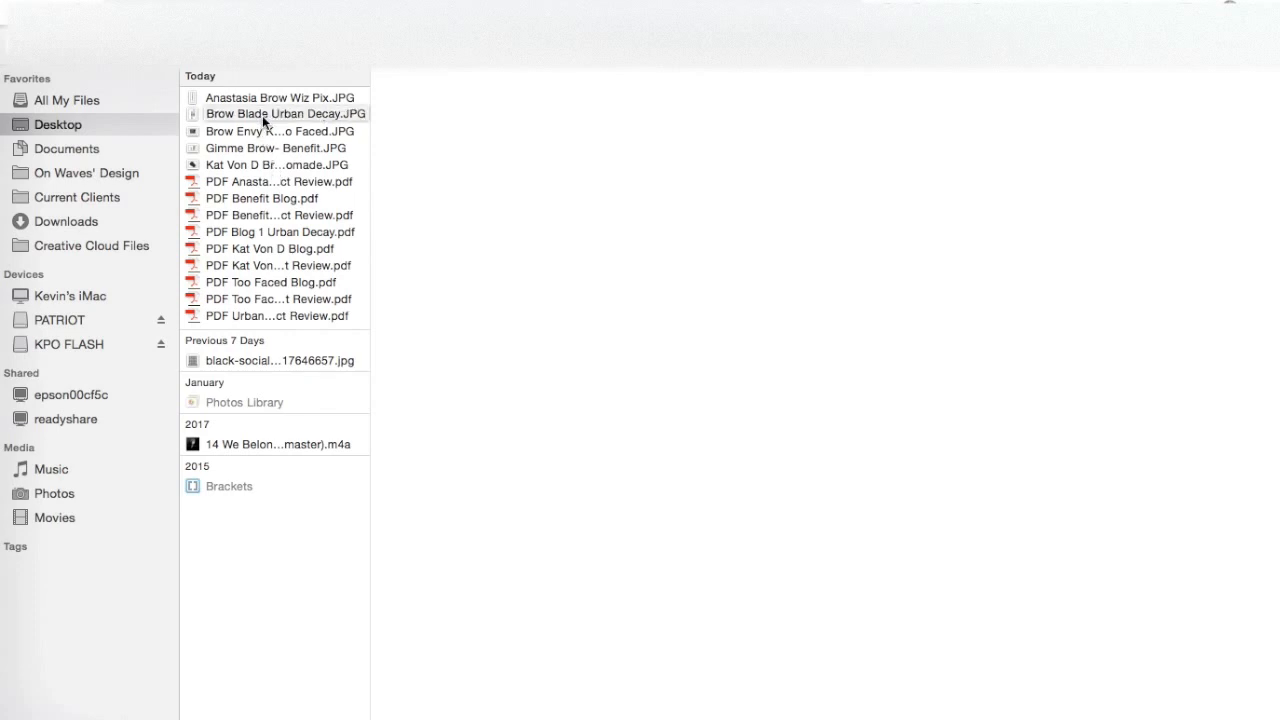
Compare the product photos, upload Gimme Brow- Benefit.JPG and set it as the post's featured image.
click(273, 164)
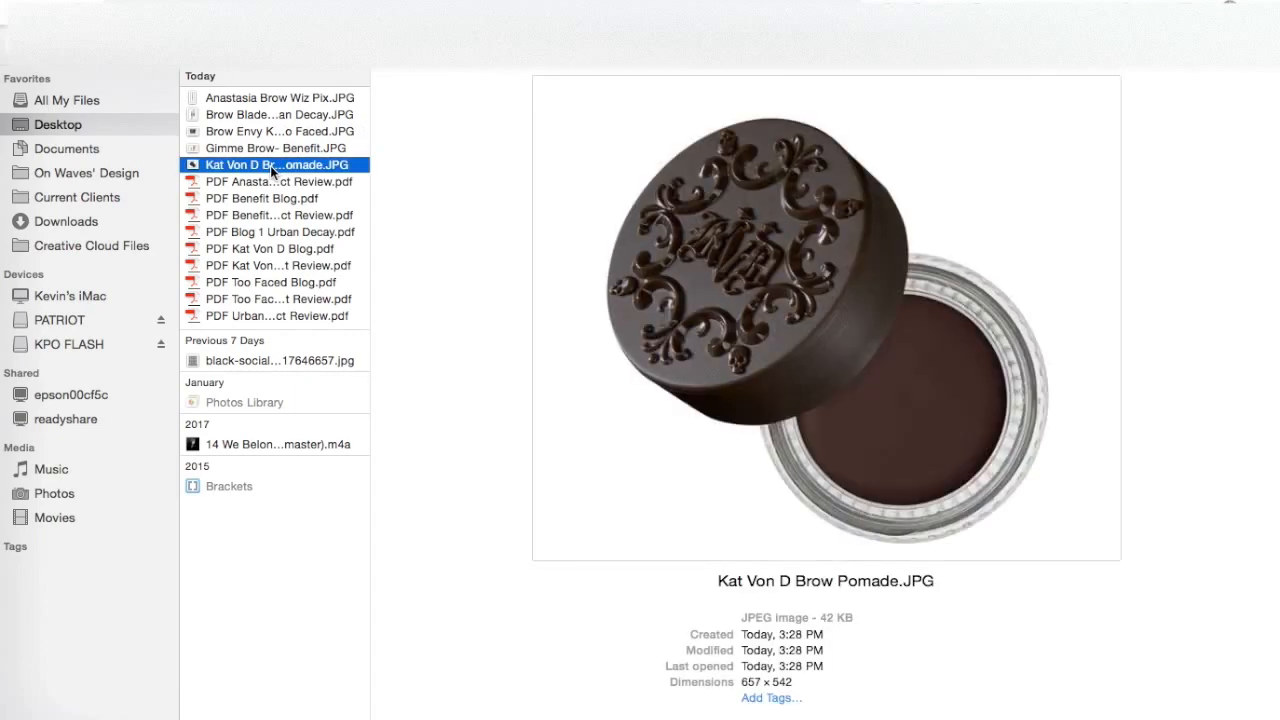
click(272, 149)
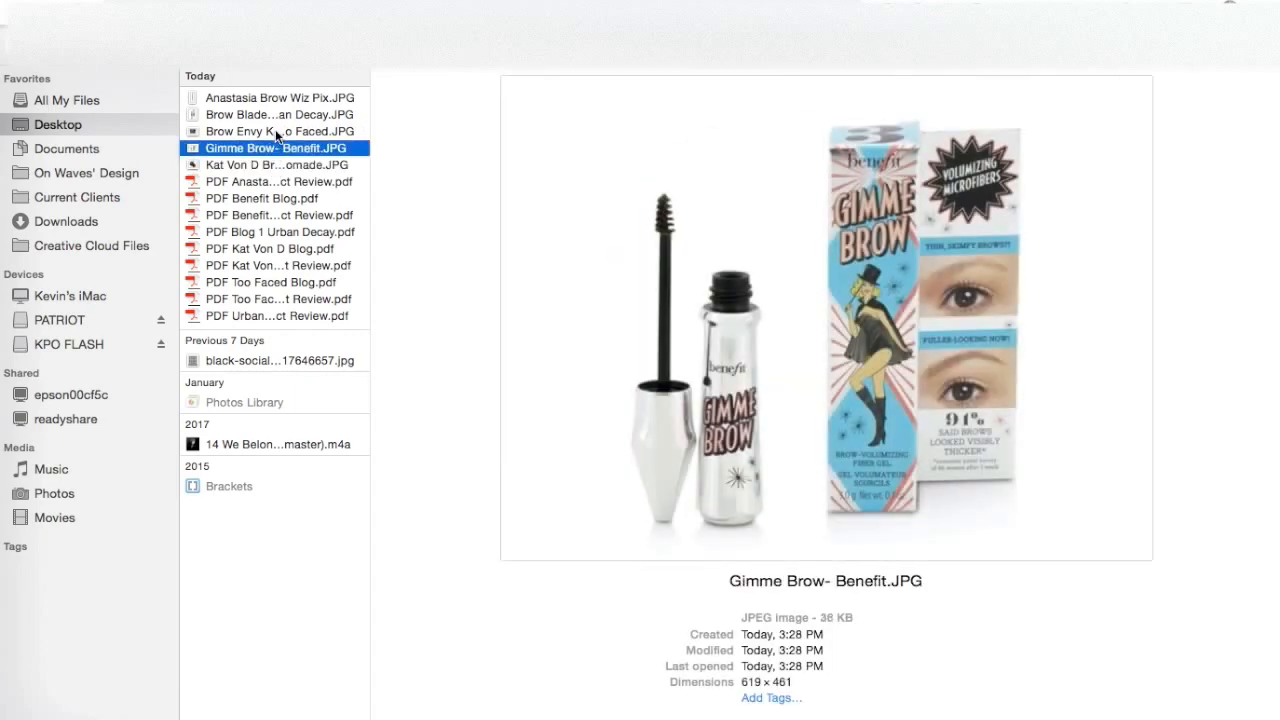
click(277, 130)
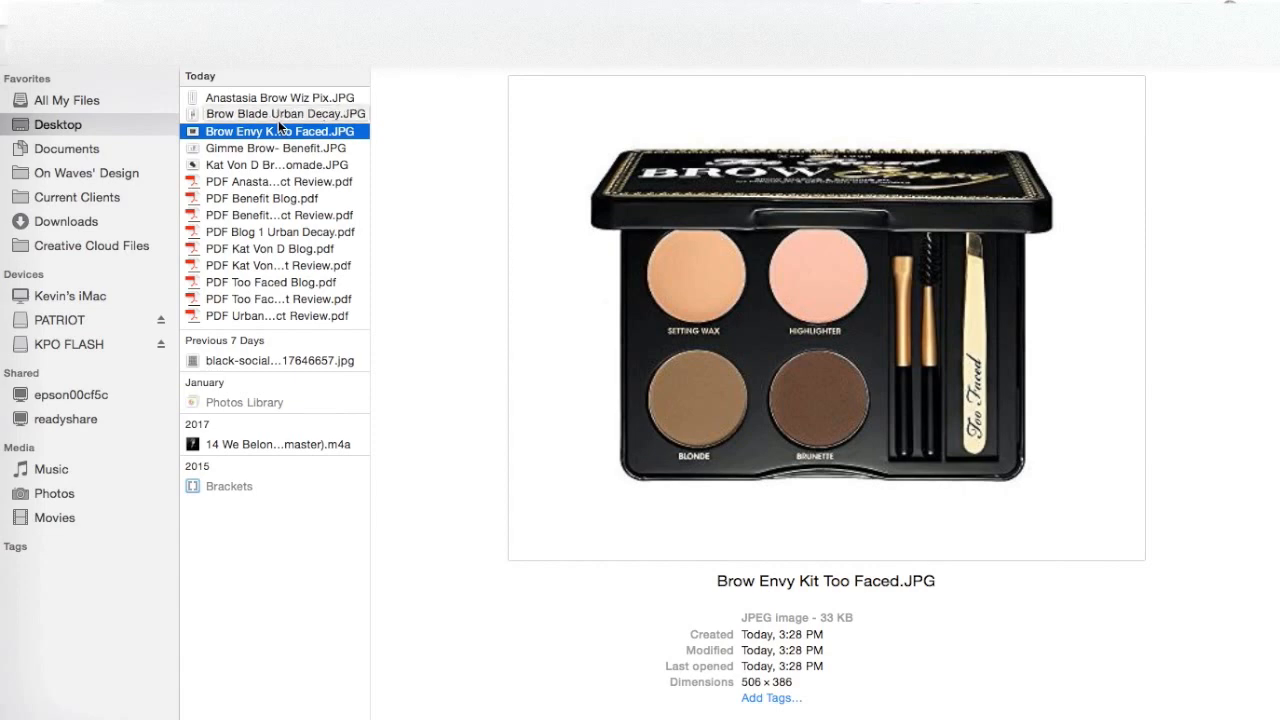
click(279, 119)
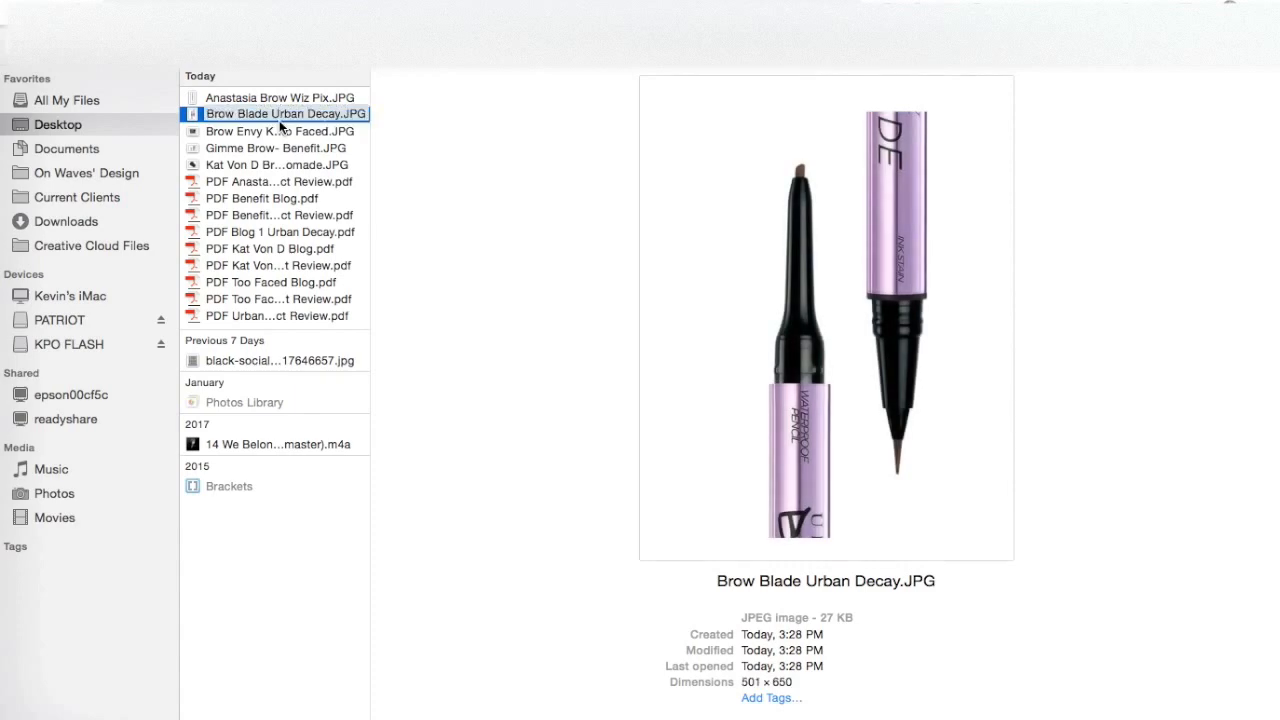
key(Up)
key(Down)
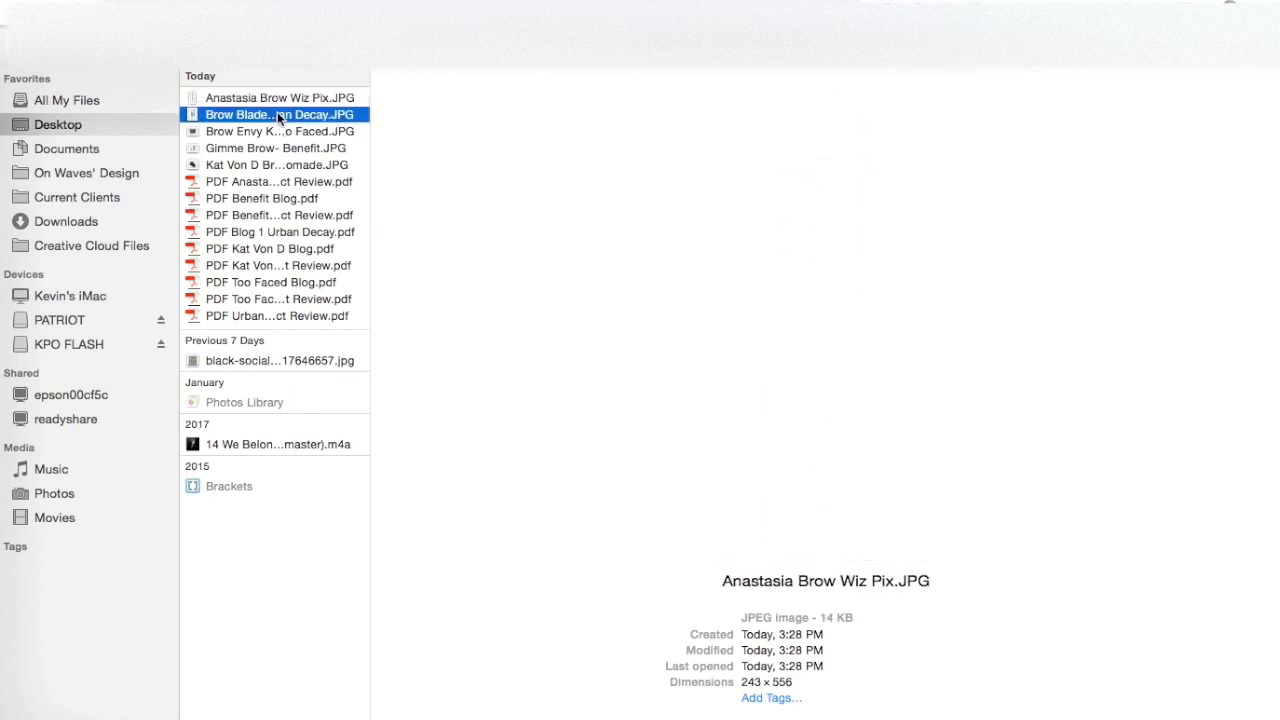
click(273, 129)
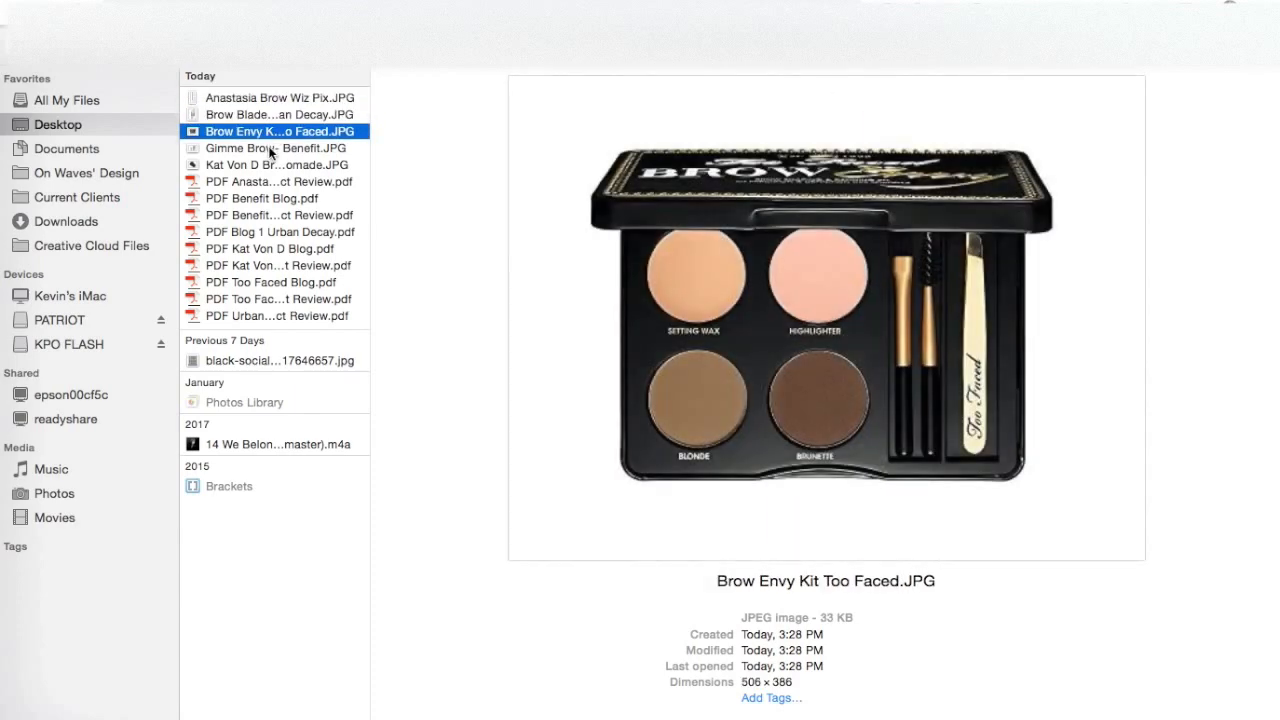
click(268, 150)
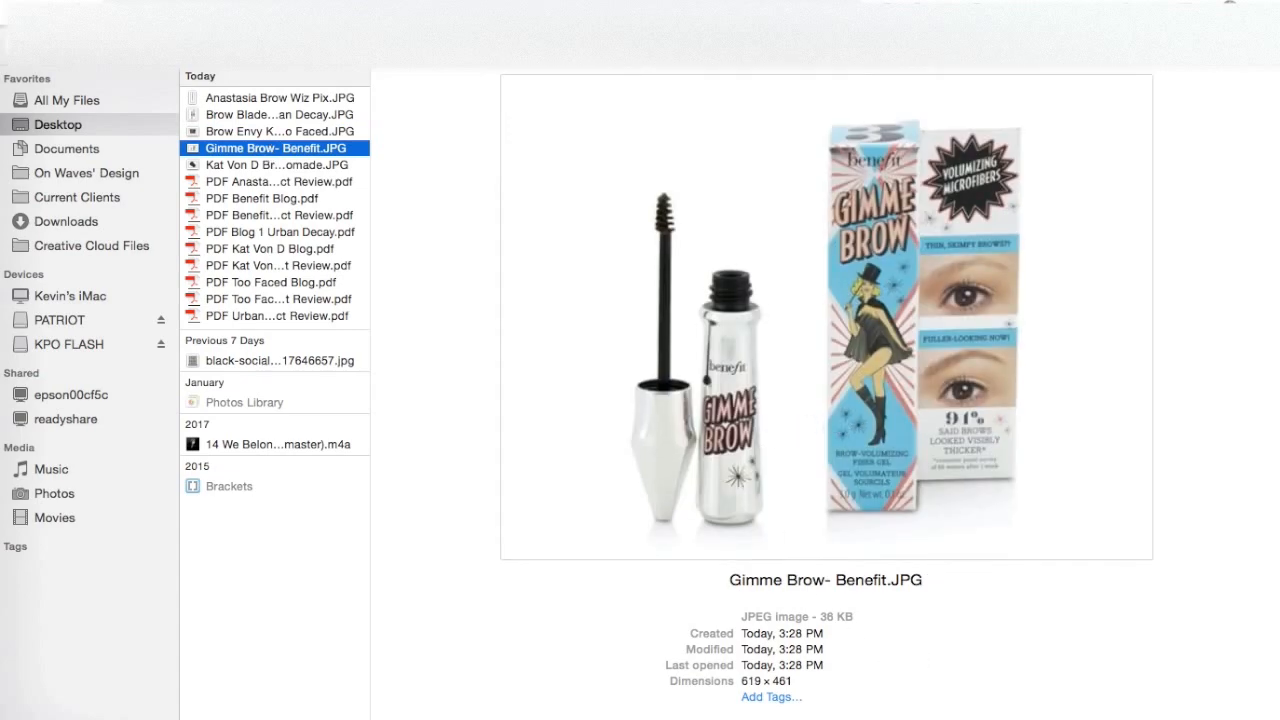
key(Return)
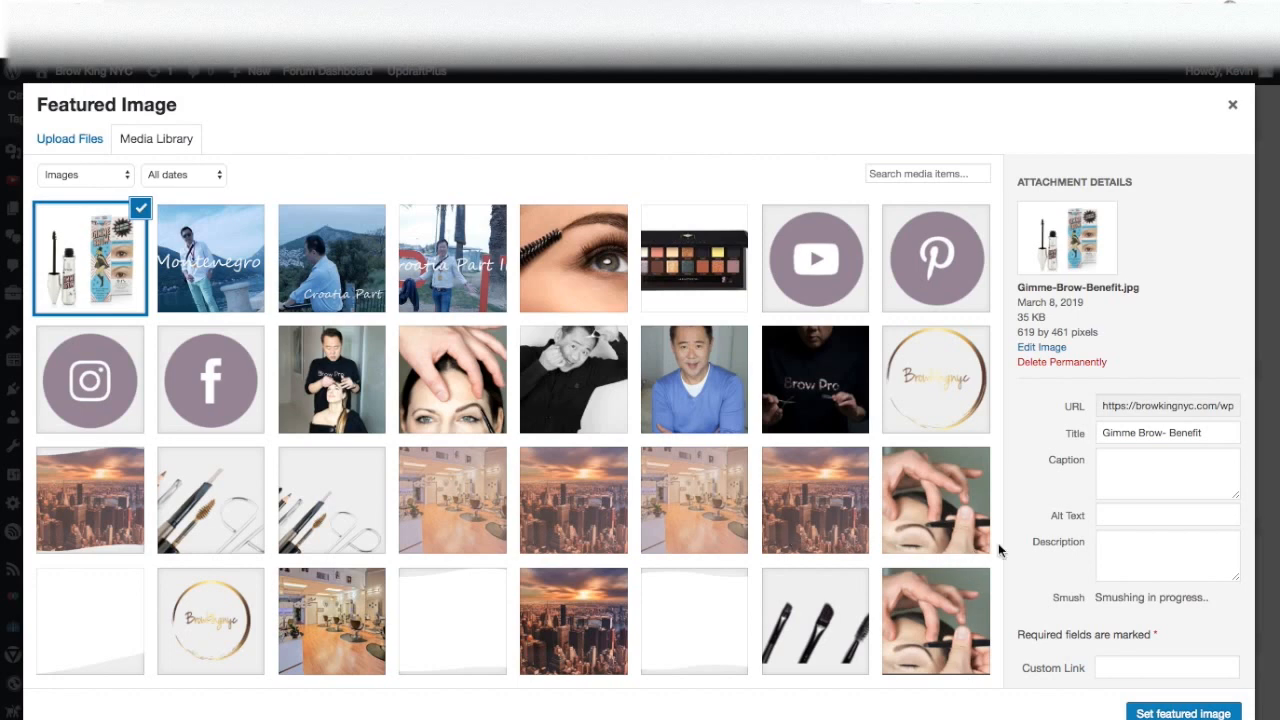
click(1183, 713)
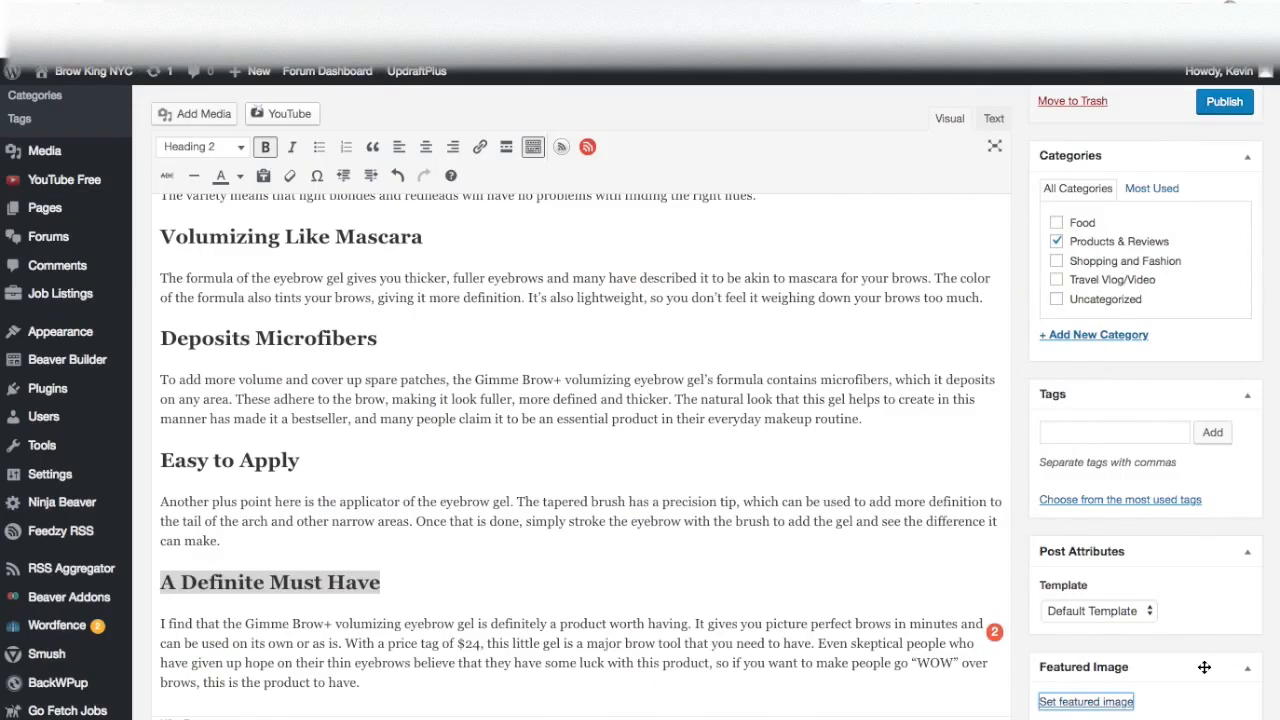
scroll(1204, 667, down, 3)
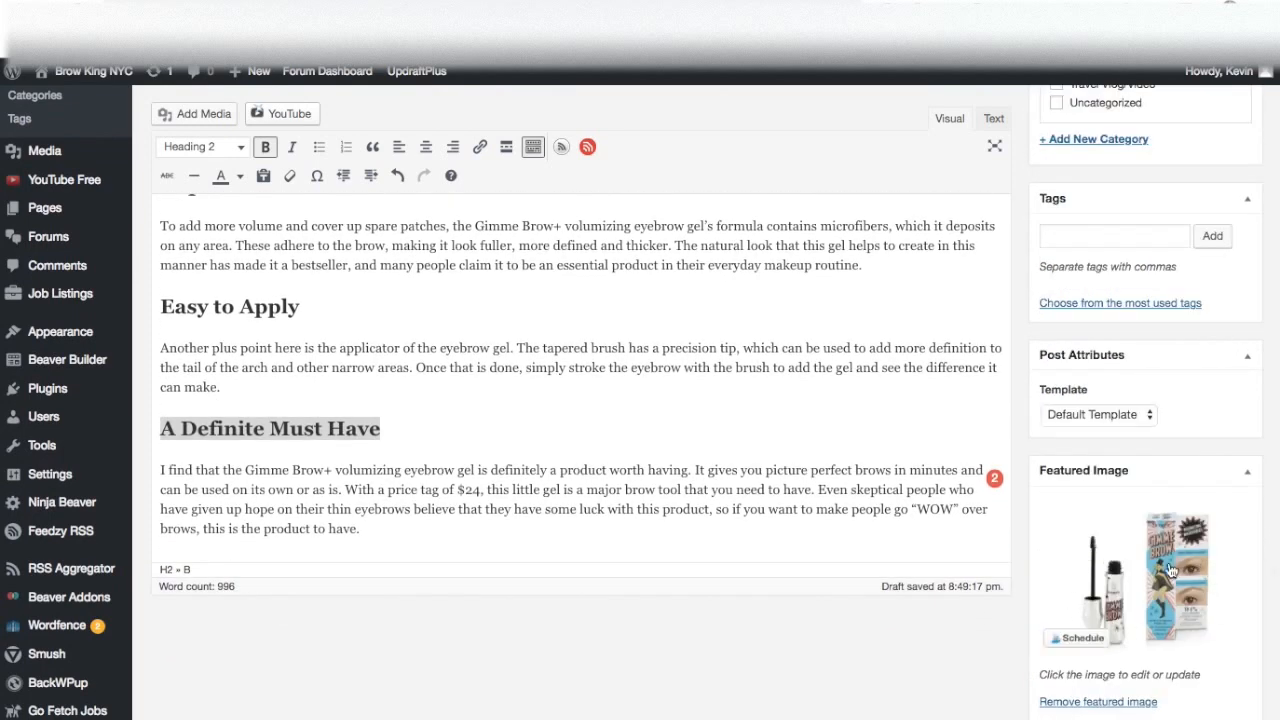
Publish the post.
scroll(1048, 462, up, 2)
scroll(1047, 462, up, 5)
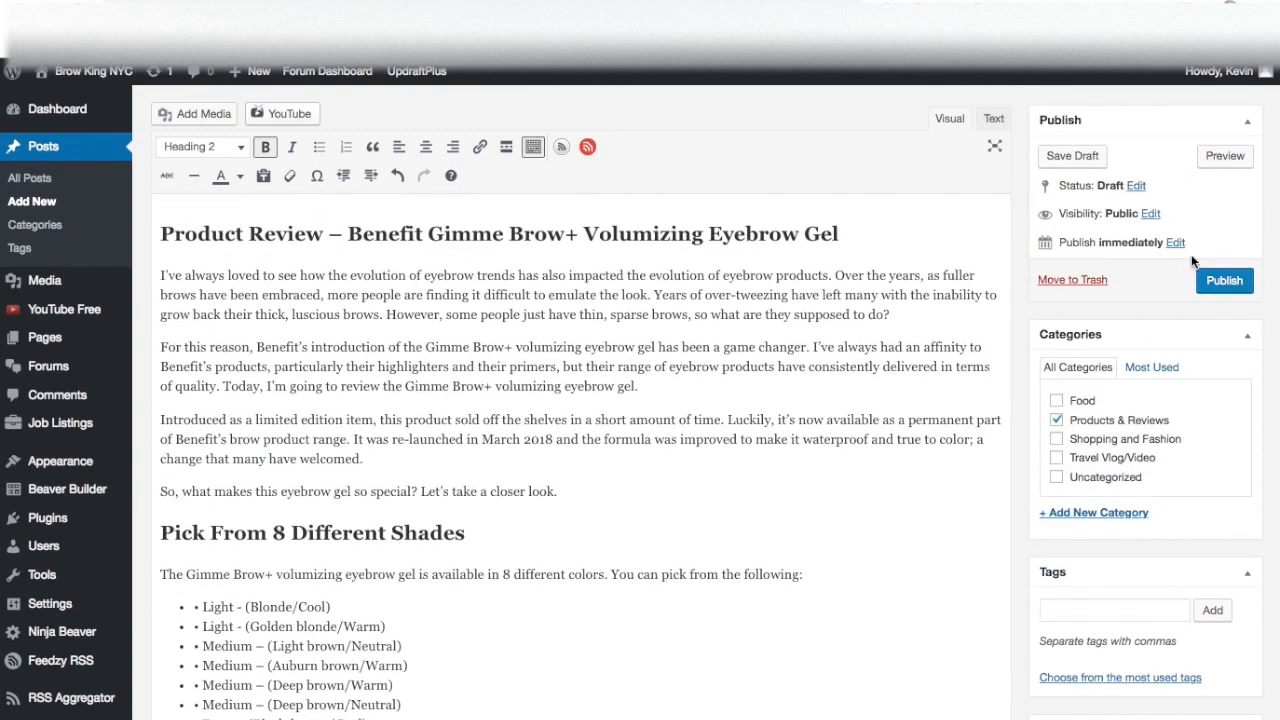
click(1224, 281)
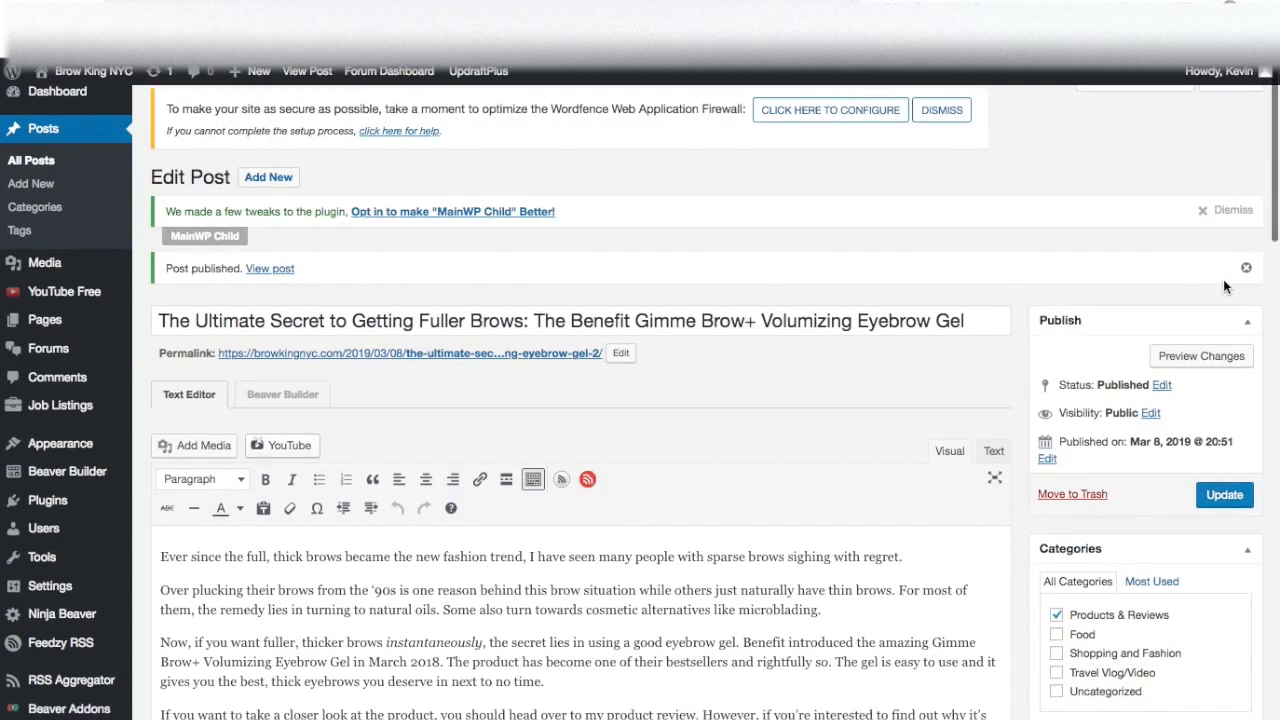
View the published post on the site and check its title, subheadings, lists and category from beginning to end.
scroll(955, 425, down, 1)
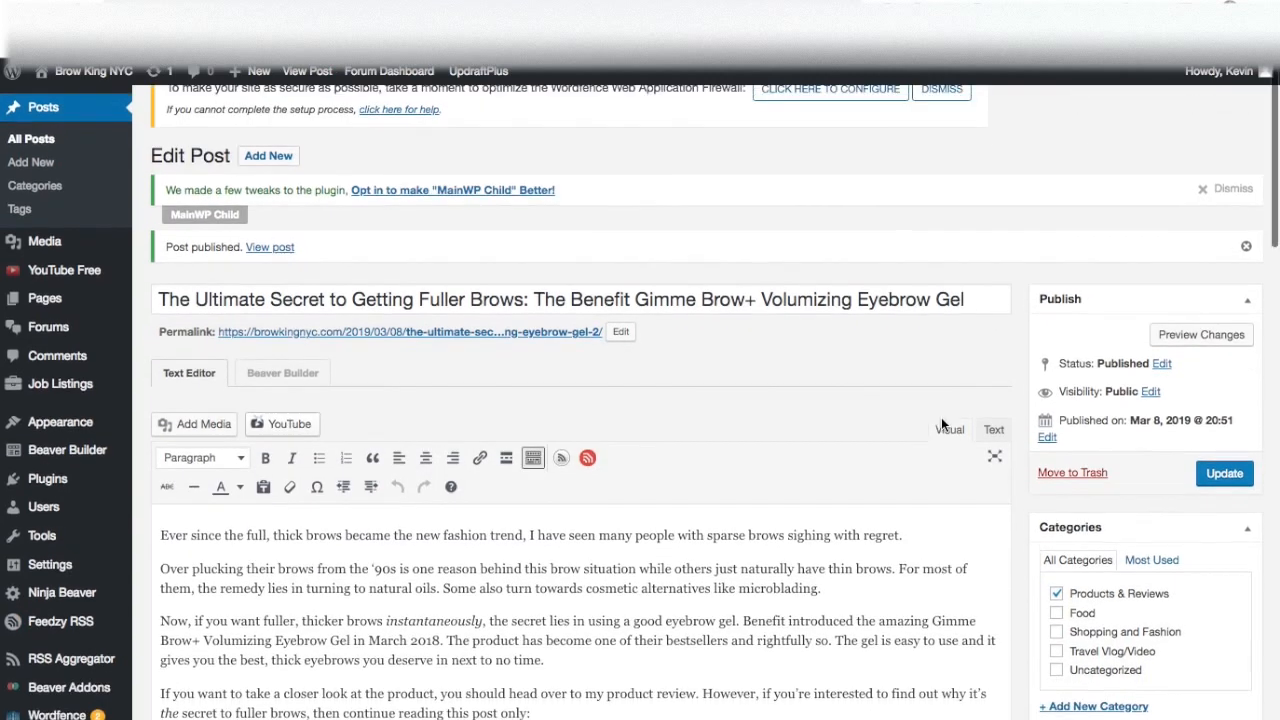
scroll(277, 245, up, 1)
click(281, 251)
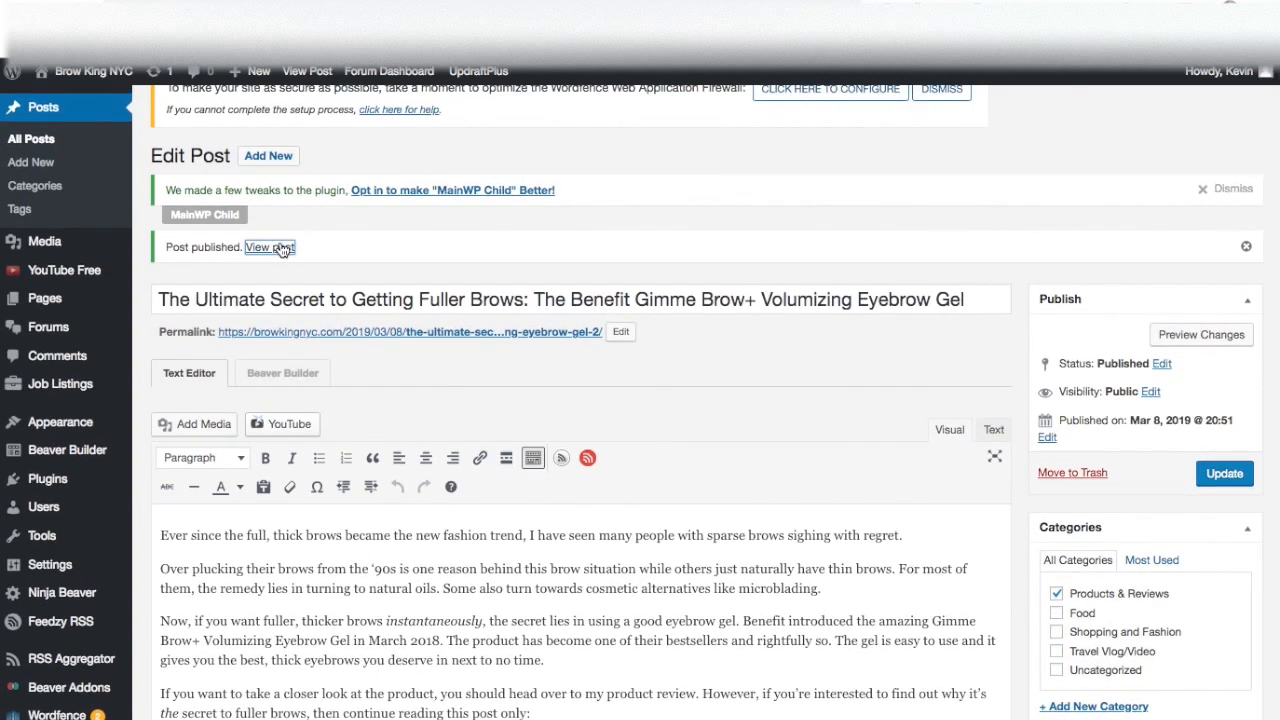
scroll(847, 437, down, 1)
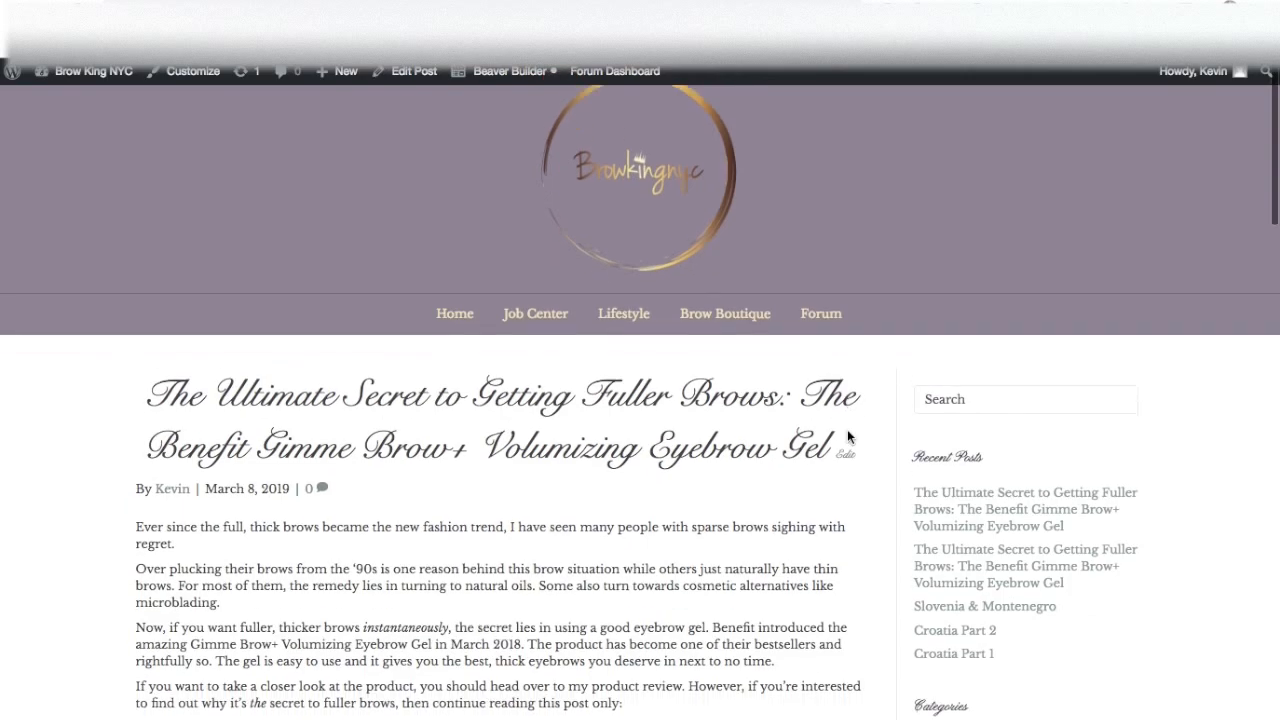
scroll(847, 437, down, 5)
scroll(826, 441, down, 15)
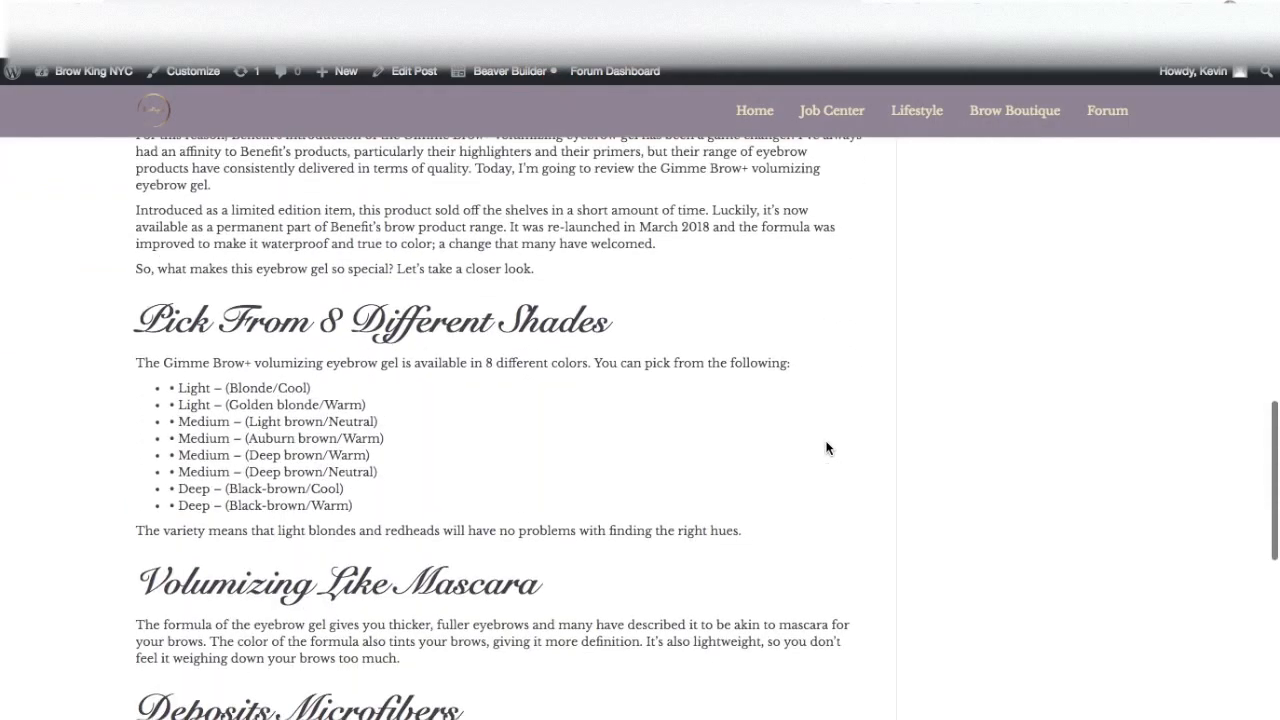
scroll(826, 448, down, 8)
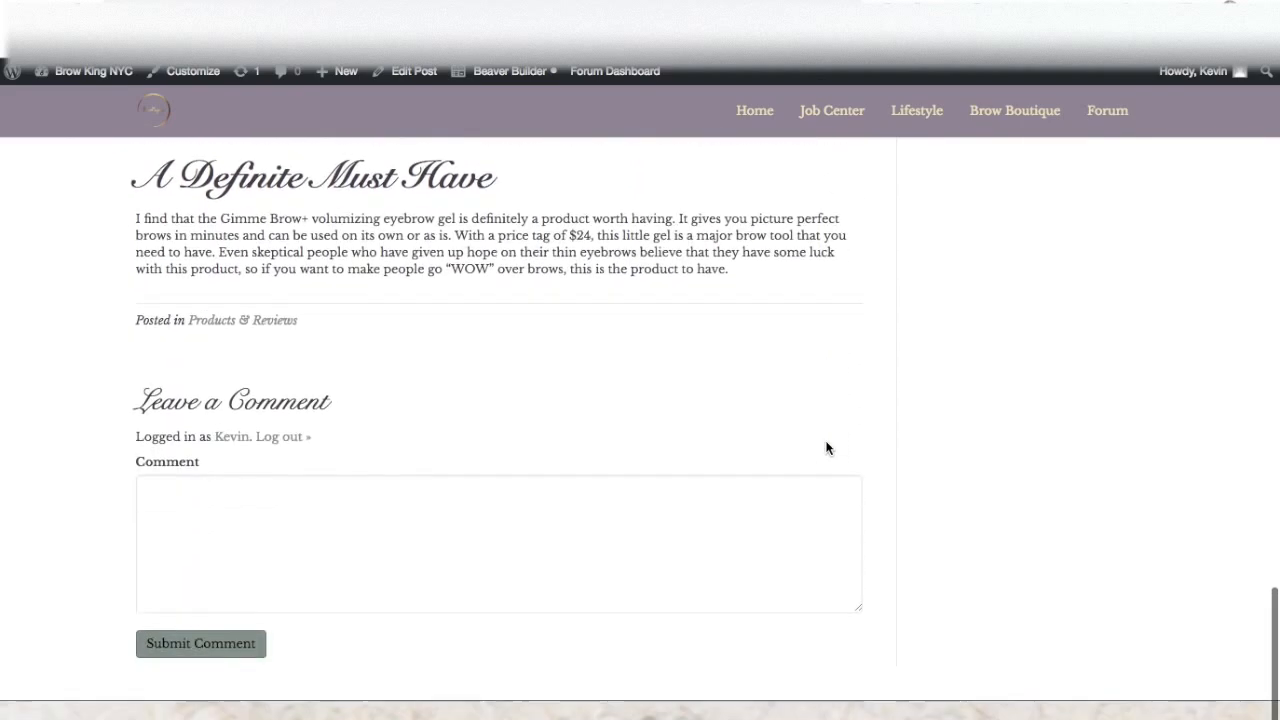
scroll(826, 448, up, 20)
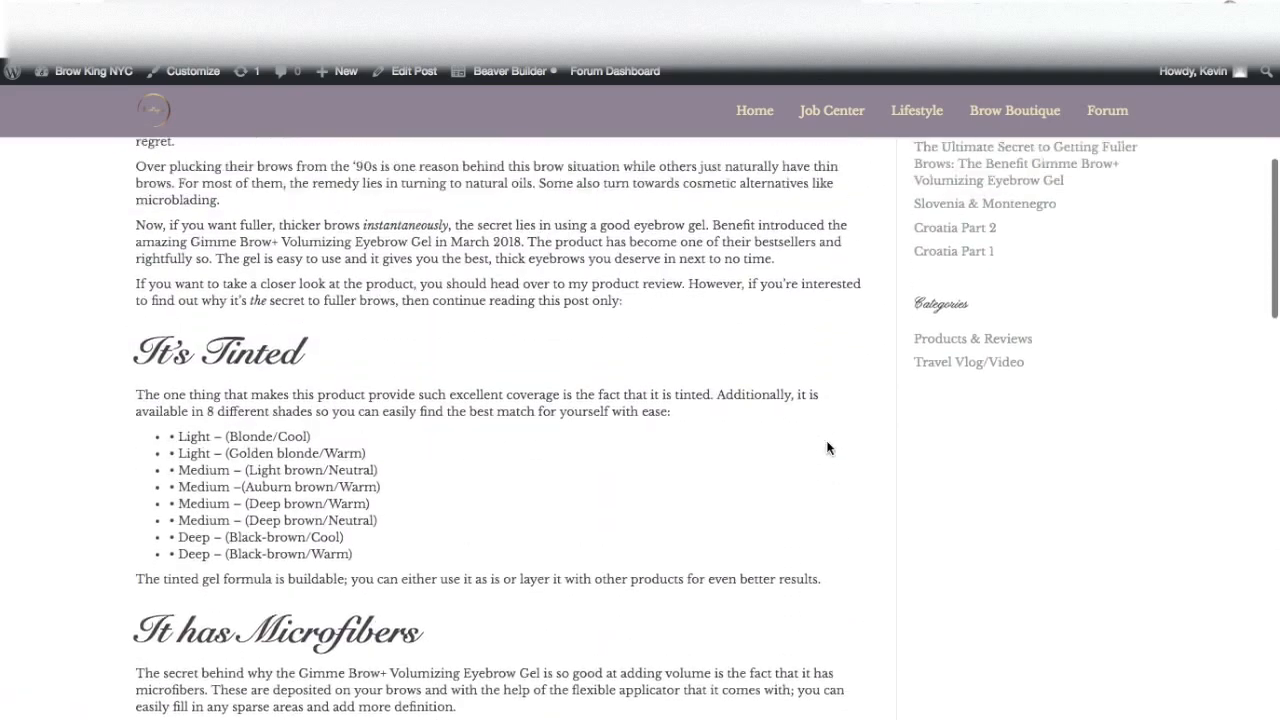
scroll(826, 448, up, 4)
scroll(827, 445, up, 1)
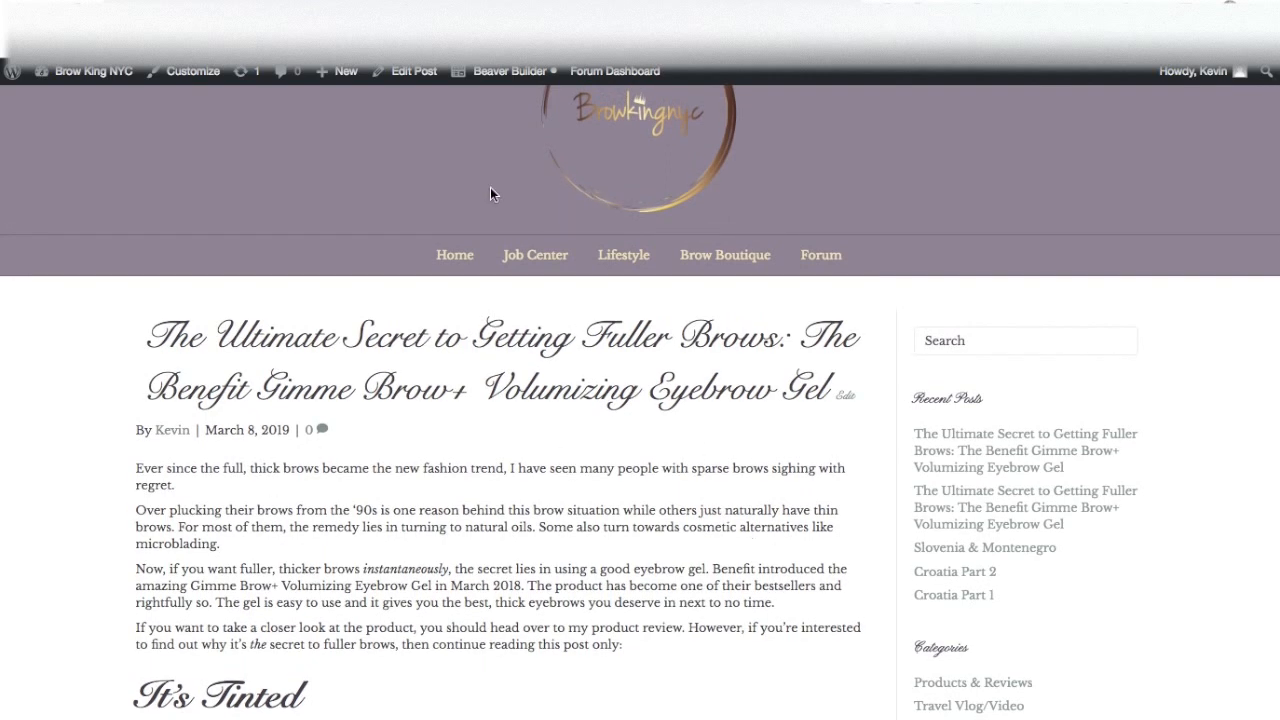
Open the published post for editing from its live page.
right_click(408, 78)
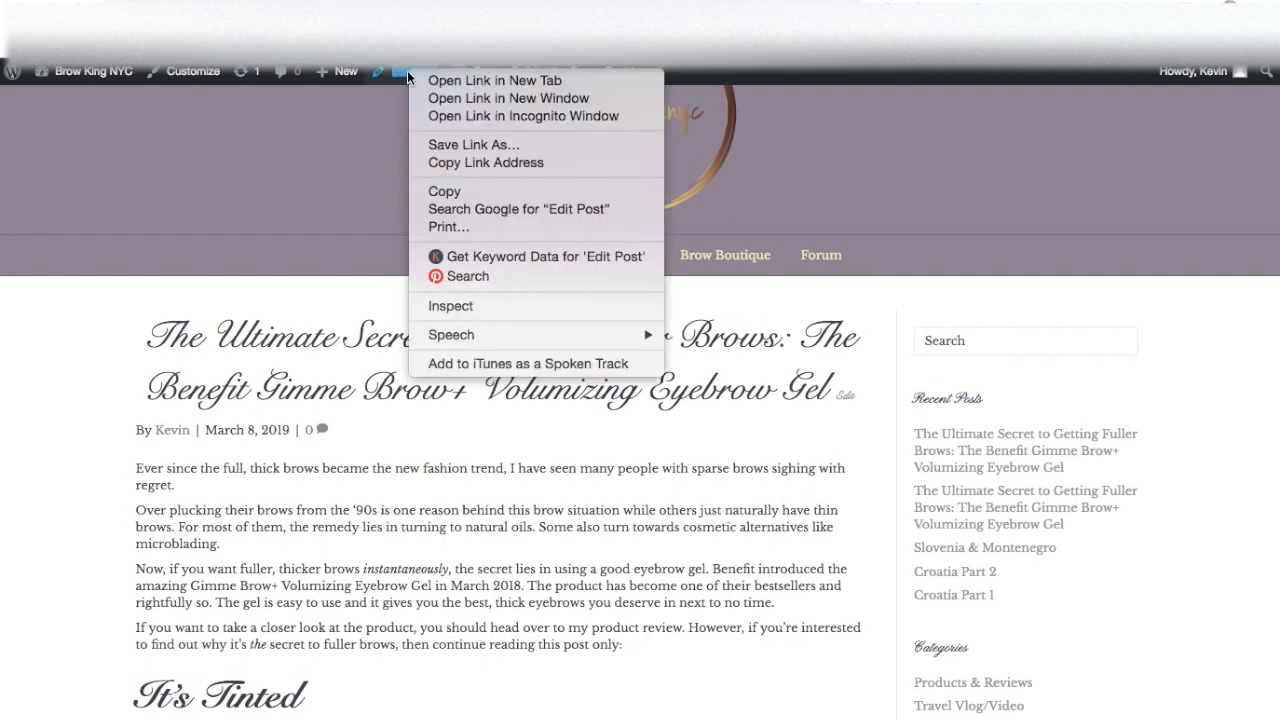
click(459, 81)
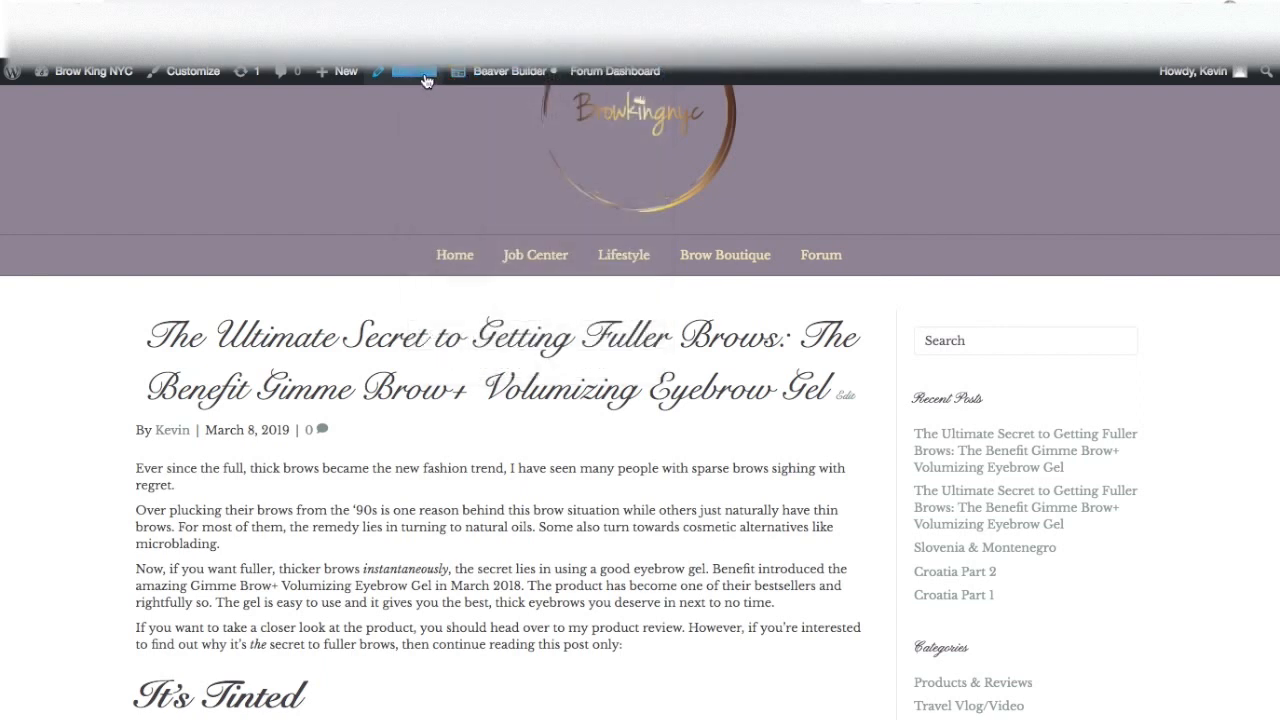
click(424, 76)
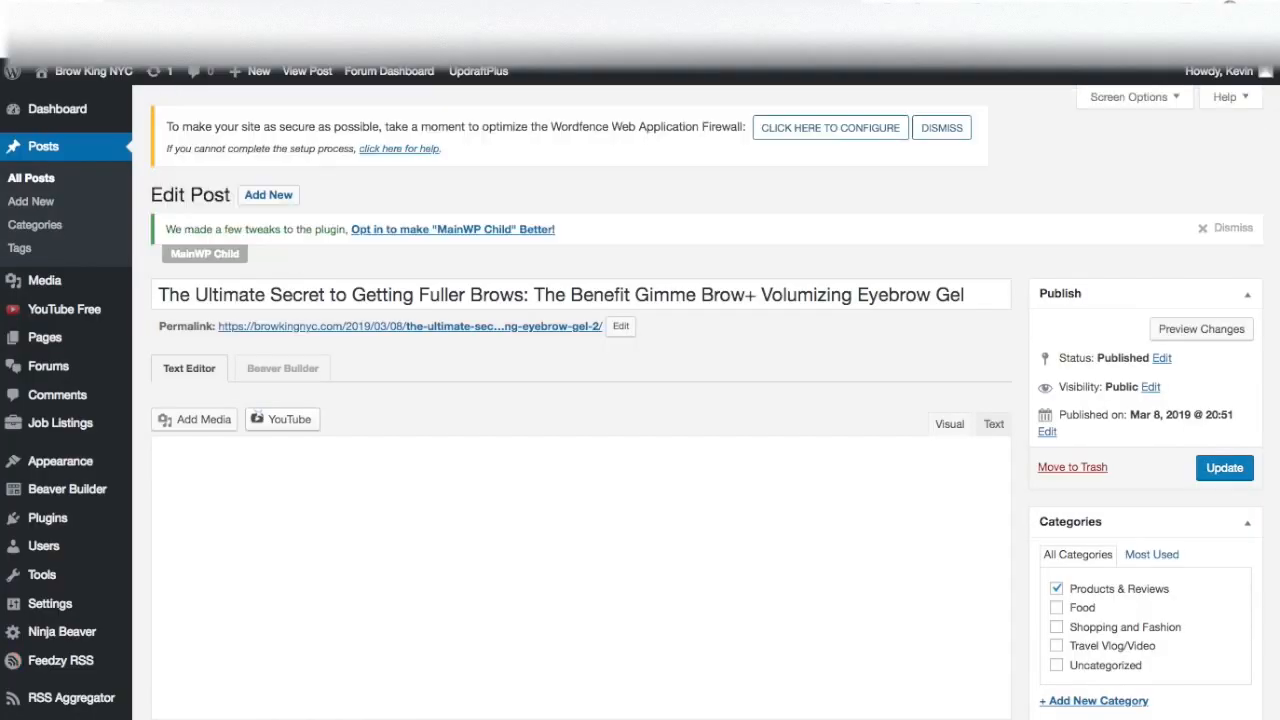
Look through the post's content in the editor, from the introduction to the product review section and back.
scroll(425, 330, down, 1)
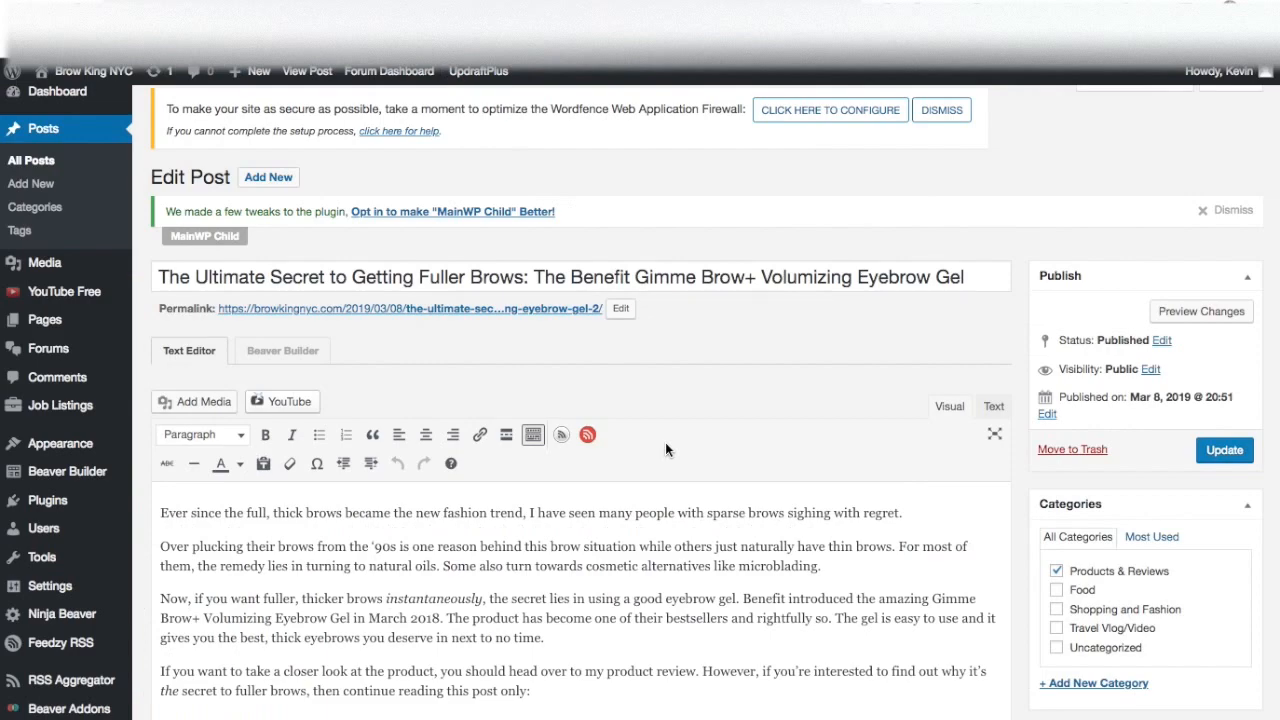
scroll(664, 481, down, 3)
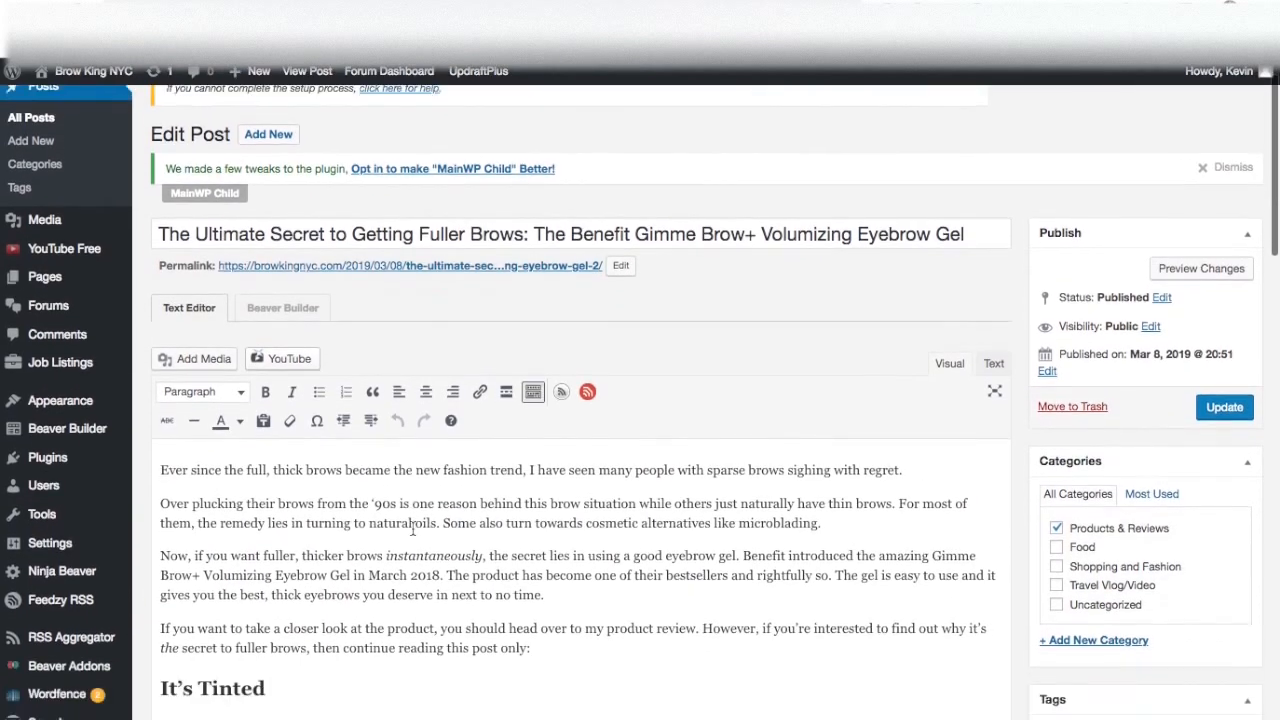
scroll(390, 442, up, 3)
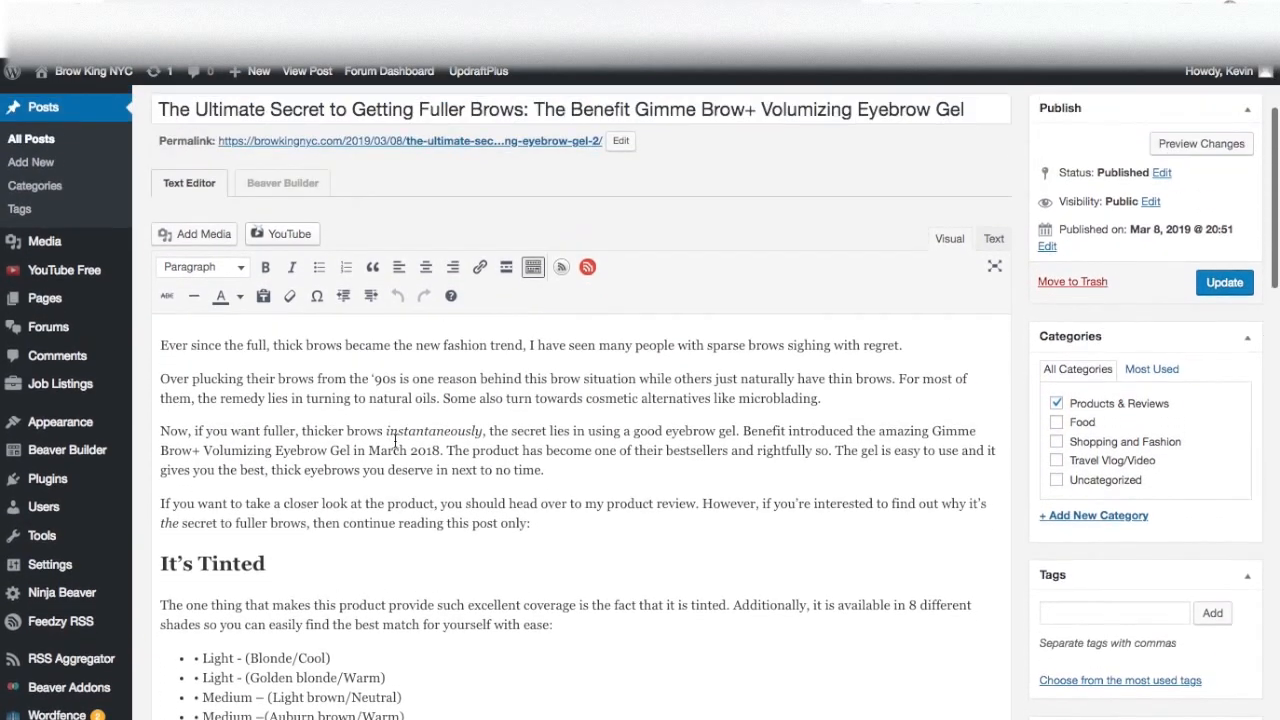
scroll(222, 430, down, 1)
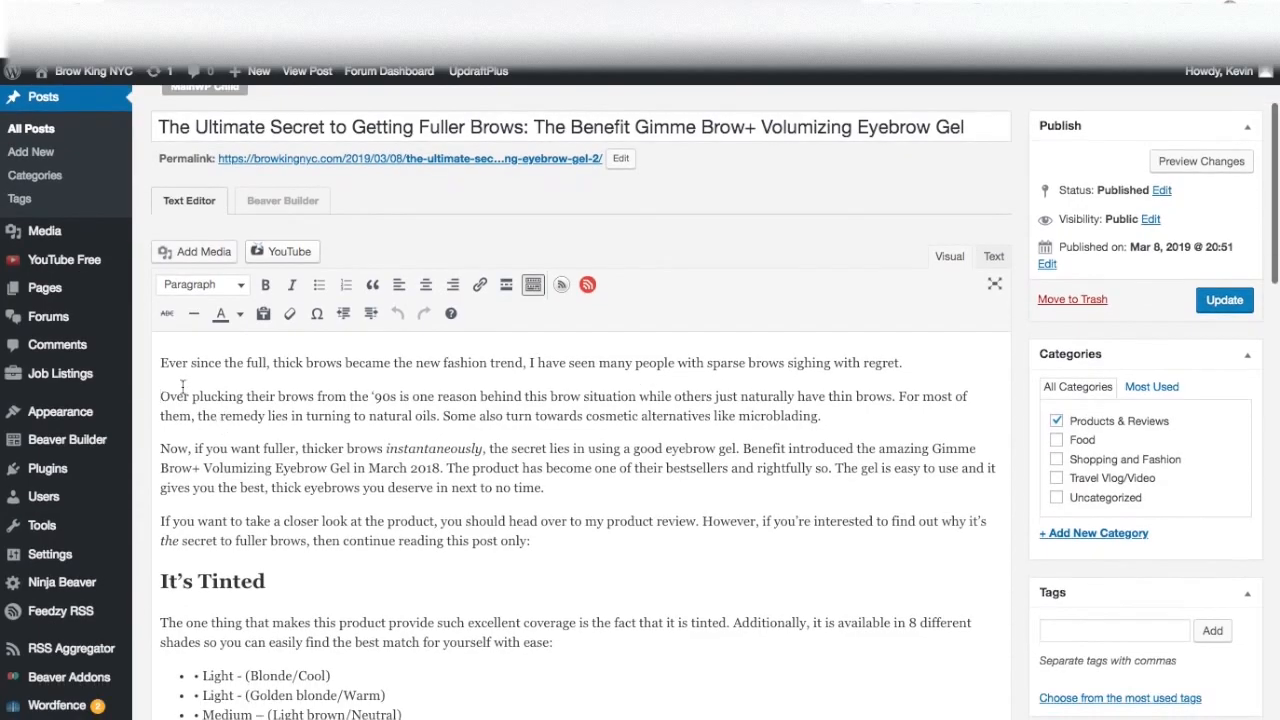
scroll(210, 400, down, 2)
scroll(205, 390, down, 1)
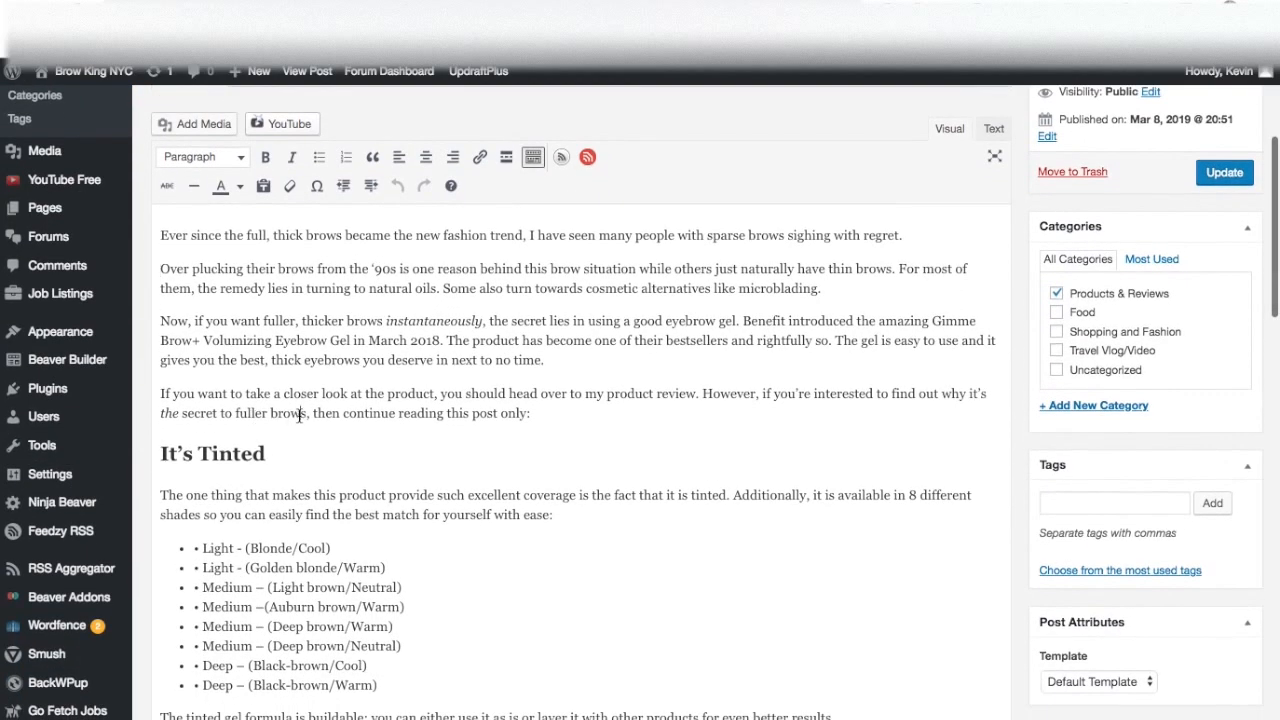
scroll(298, 430, down, 10)
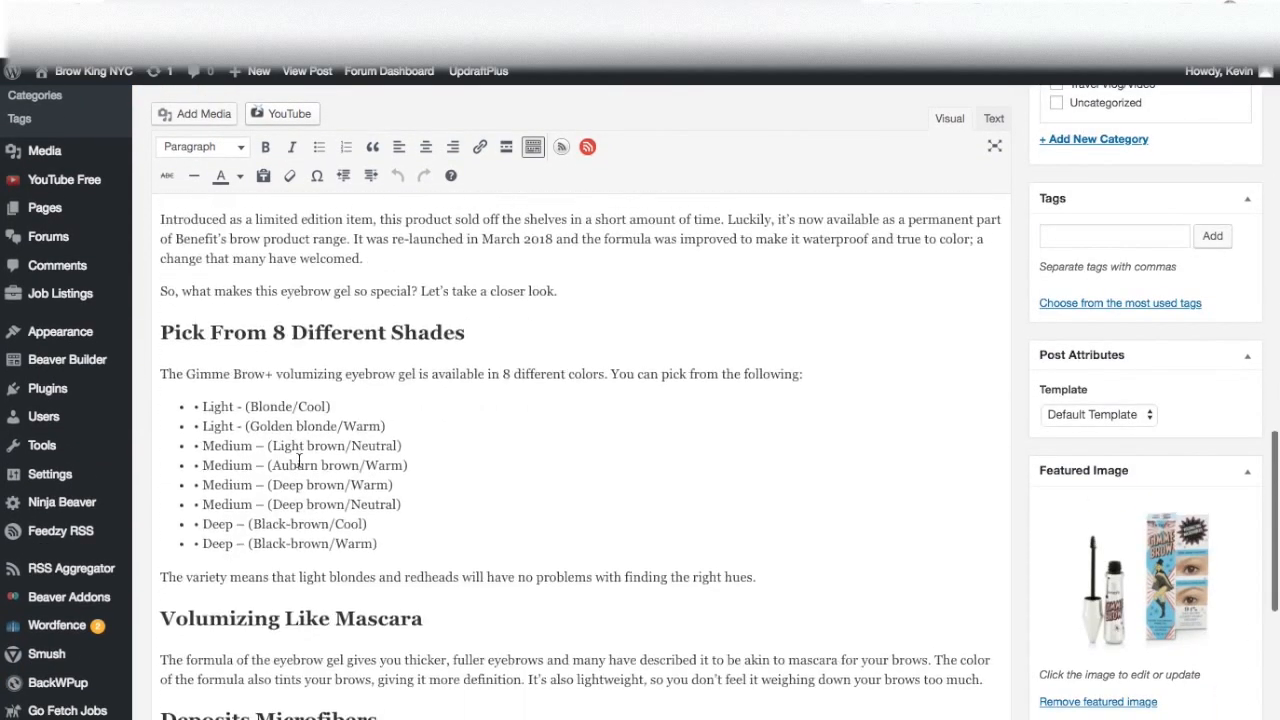
scroll(298, 460, down, 1)
scroll(323, 463, up, 10)
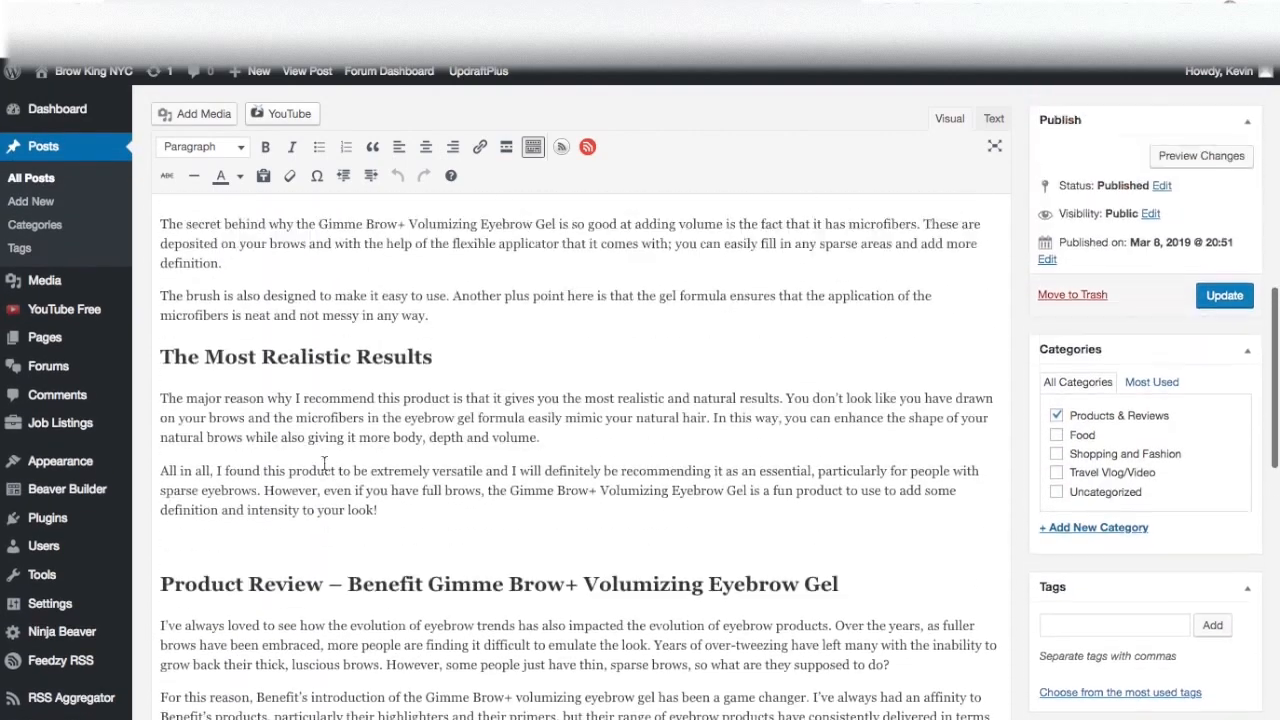
scroll(323, 463, up, 10)
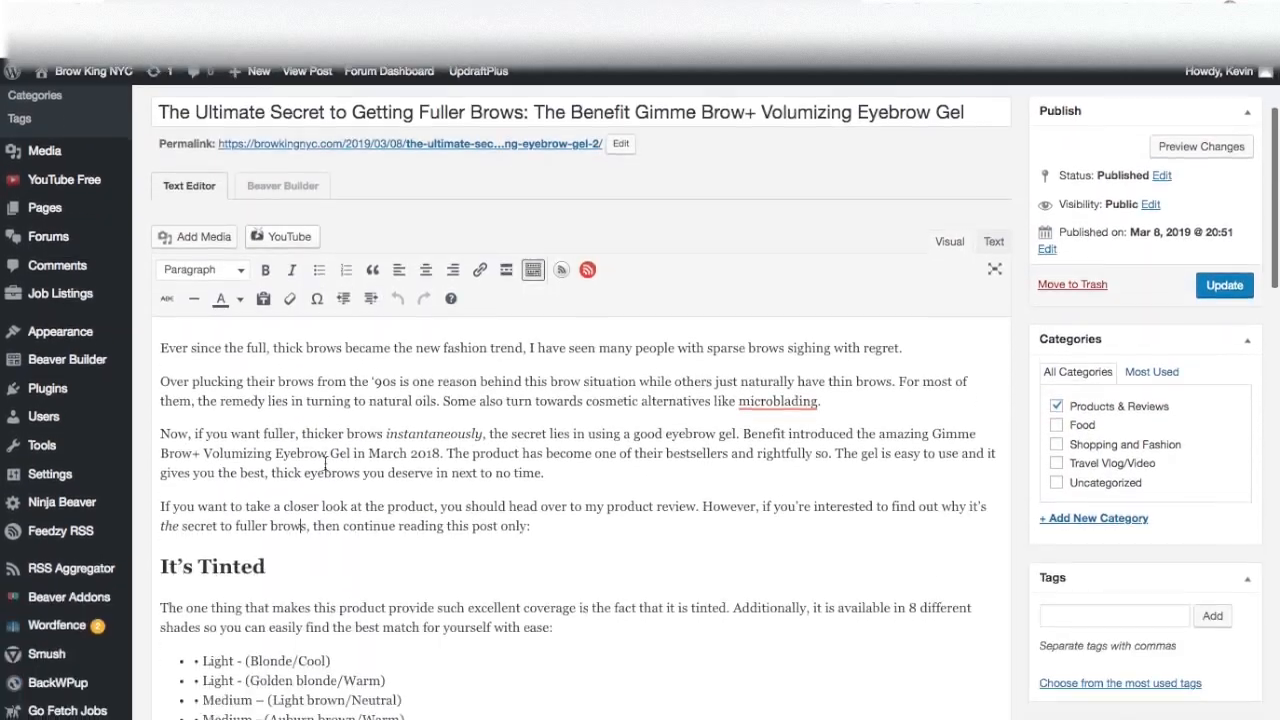
Insert Gimme-Brow-Benefit.jpg from the media library before the first paragraph under the It's Tinted heading.
scroll(325, 462, down, 1)
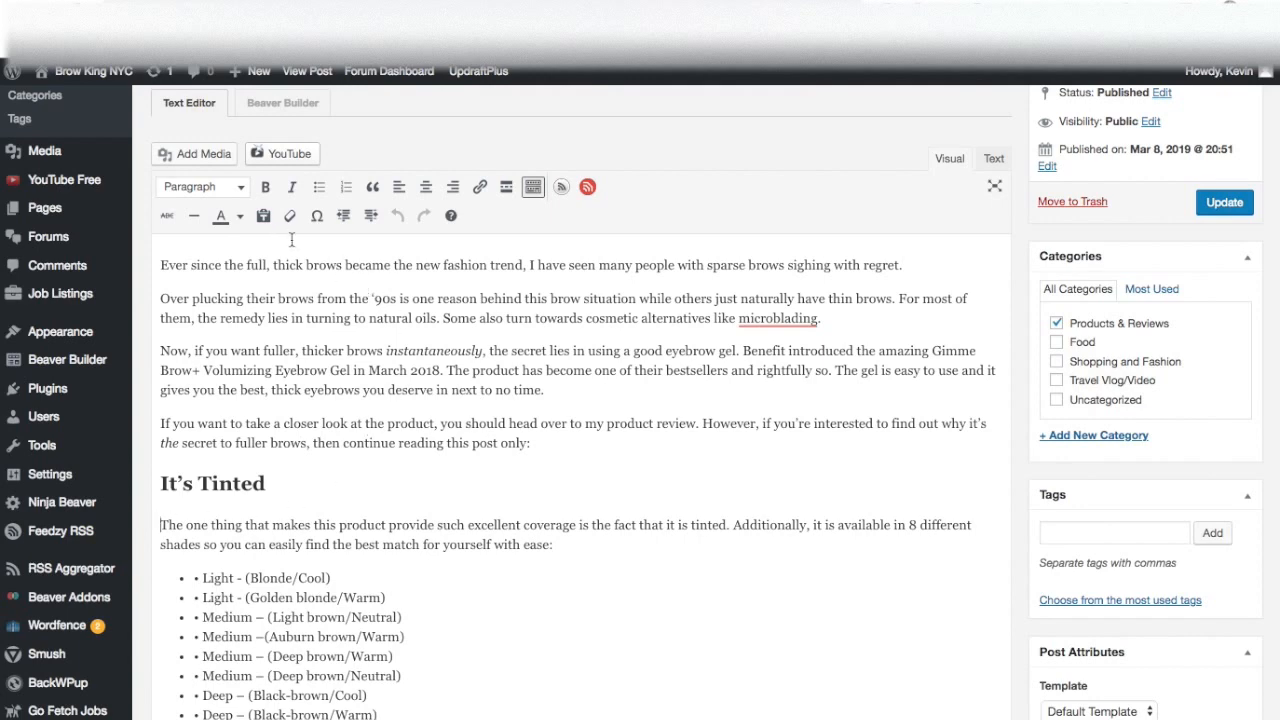
scroll(330, 245, up, 1)
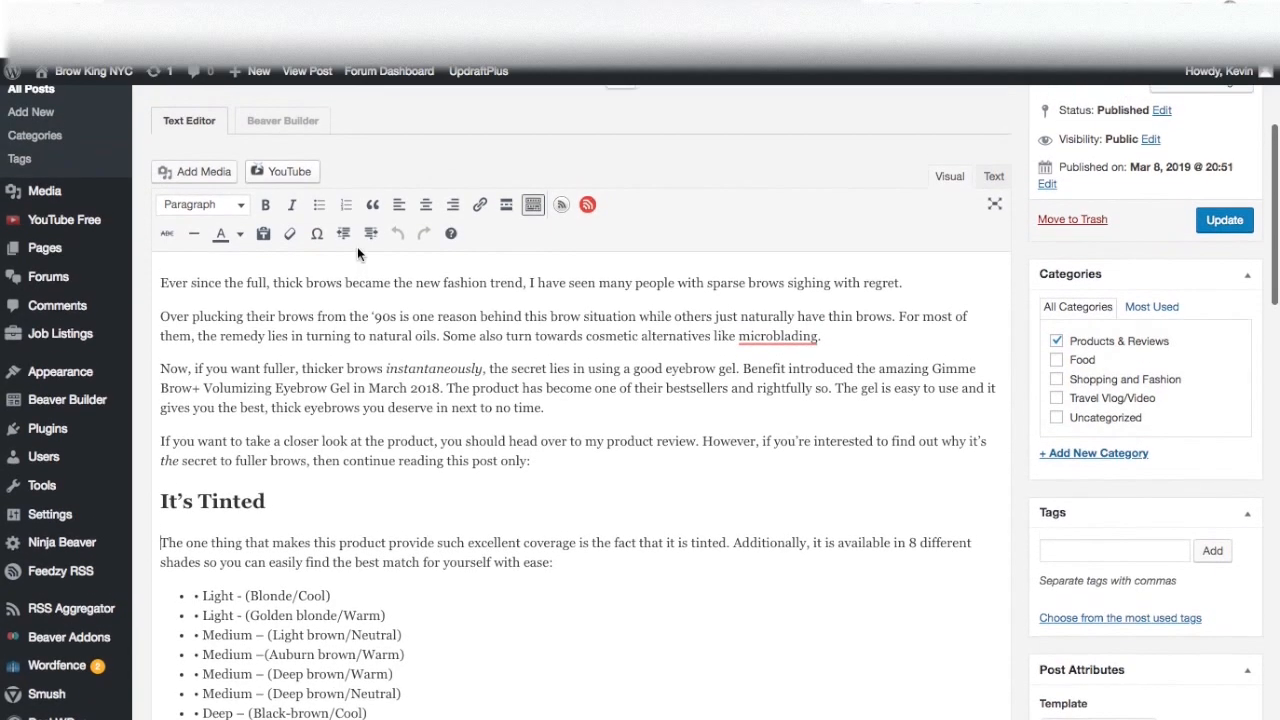
click(204, 176)
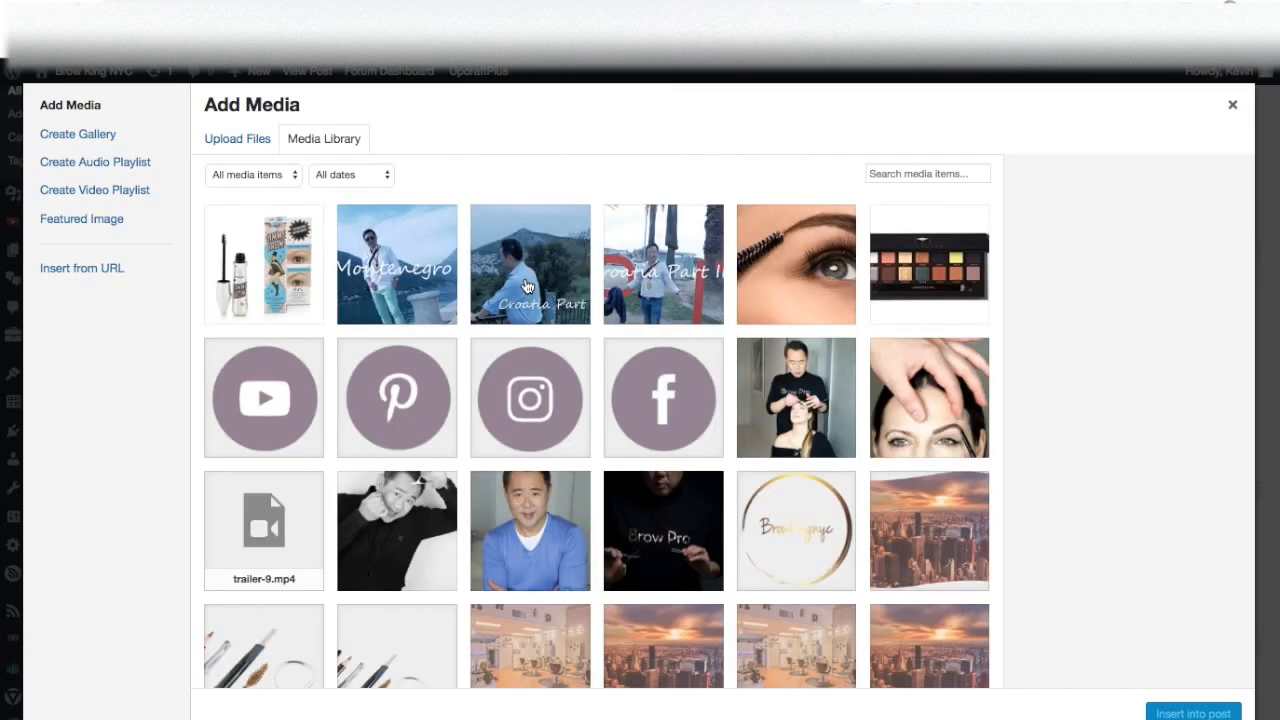
click(270, 270)
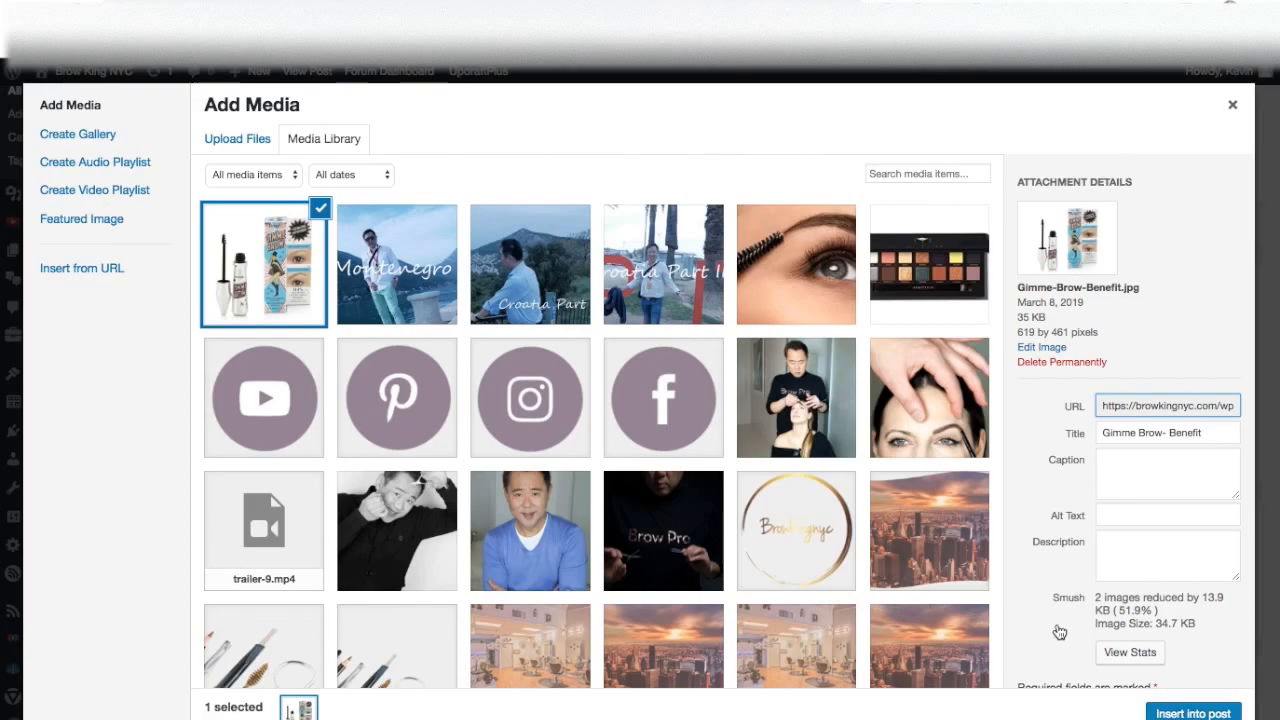
click(1157, 712)
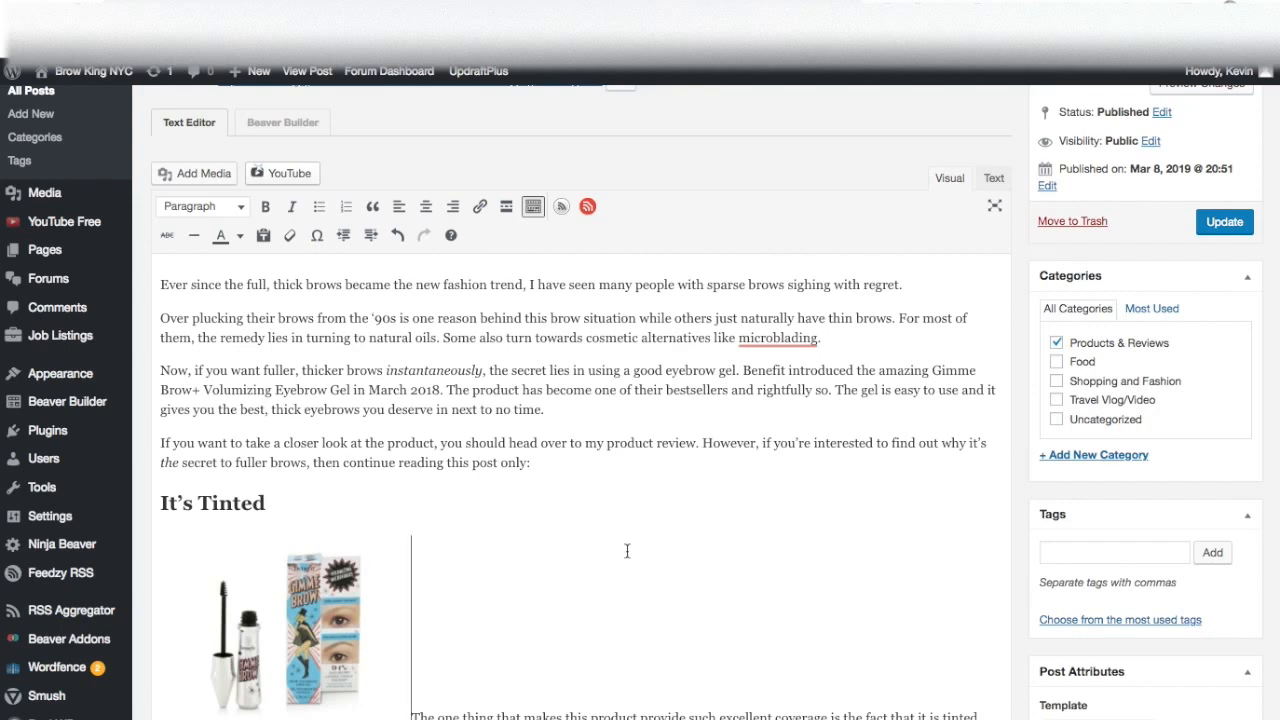
Align the inserted product image left and enlarge it to about 408 × 303 px so the shade list wraps beside it.
scroll(625, 550, down, 5)
click(312, 412)
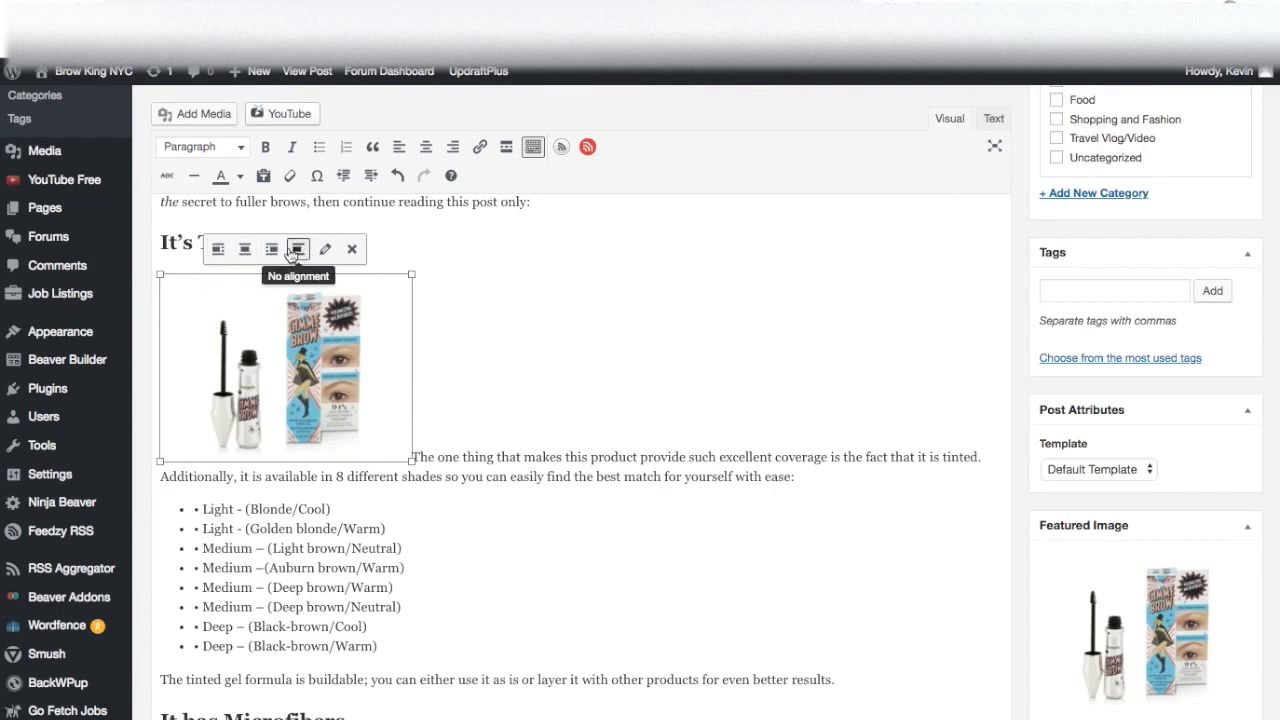
click(218, 249)
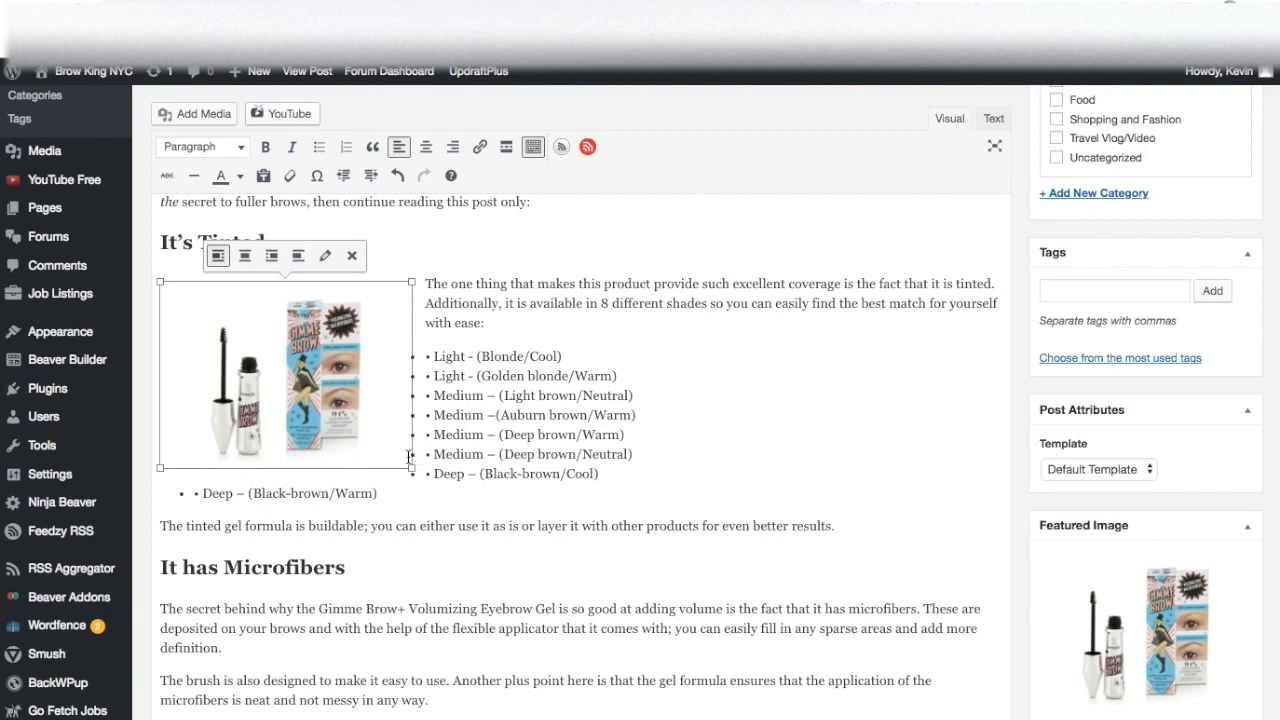
drag(411, 470, 508, 508)
scroll(514, 505, up, 1)
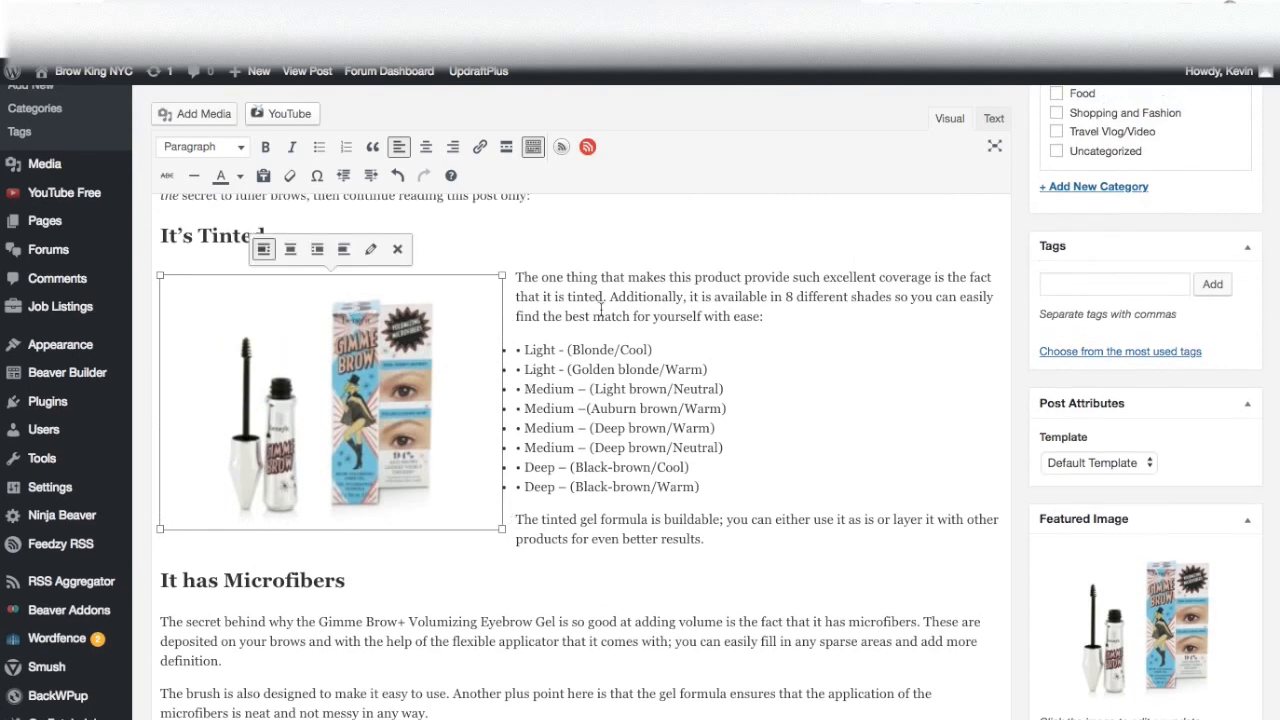
Update the published post with the newly placed product image.
scroll(738, 538, down, 2)
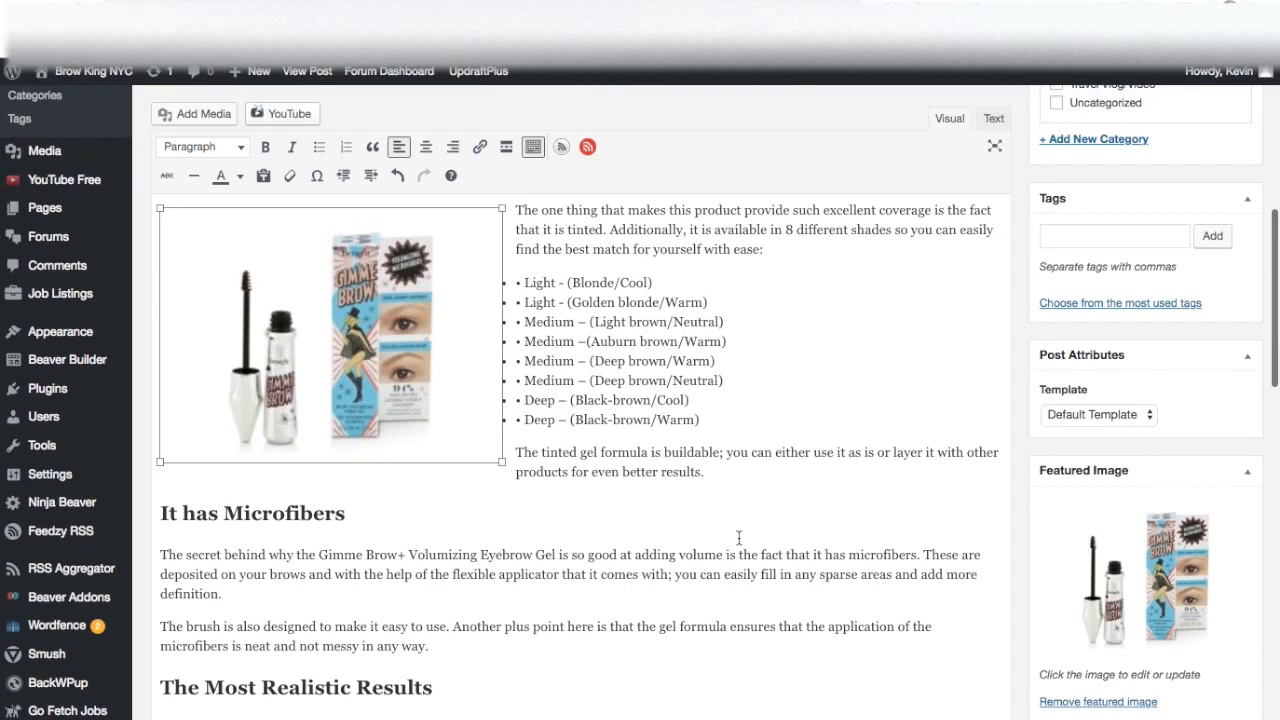
scroll(876, 505, up, 3)
scroll(878, 506, up, 5)
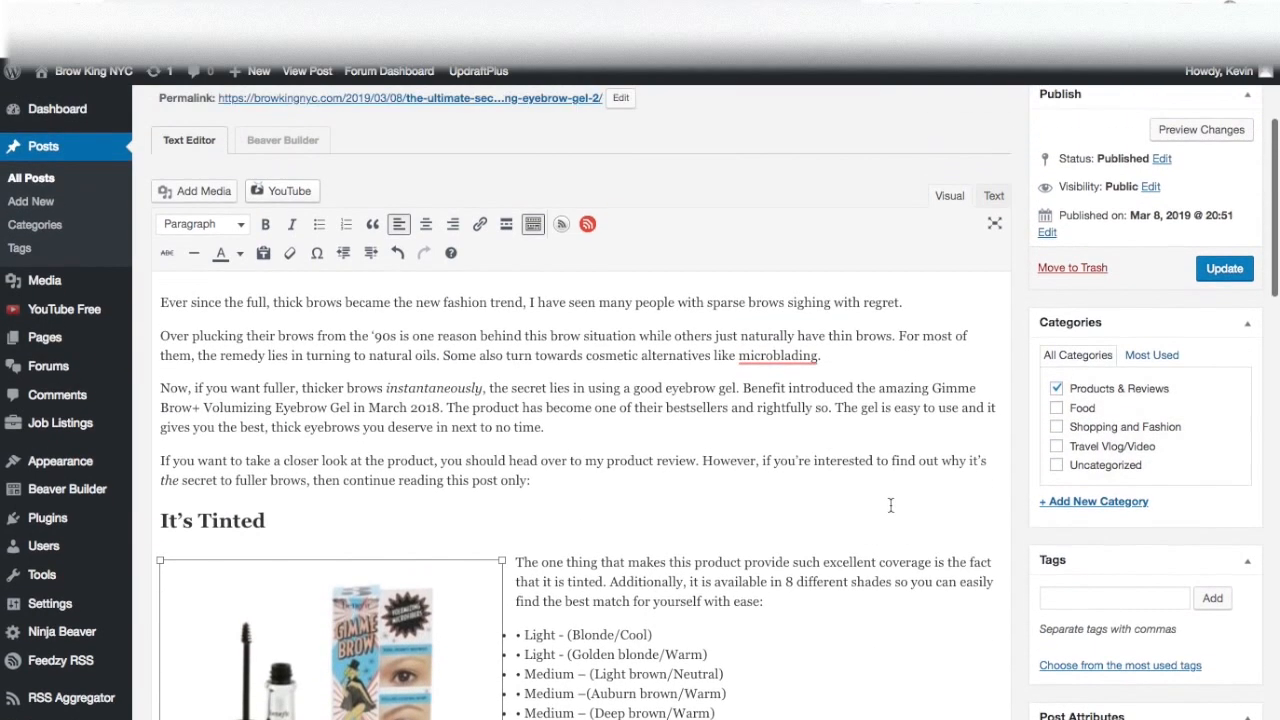
click(1222, 268)
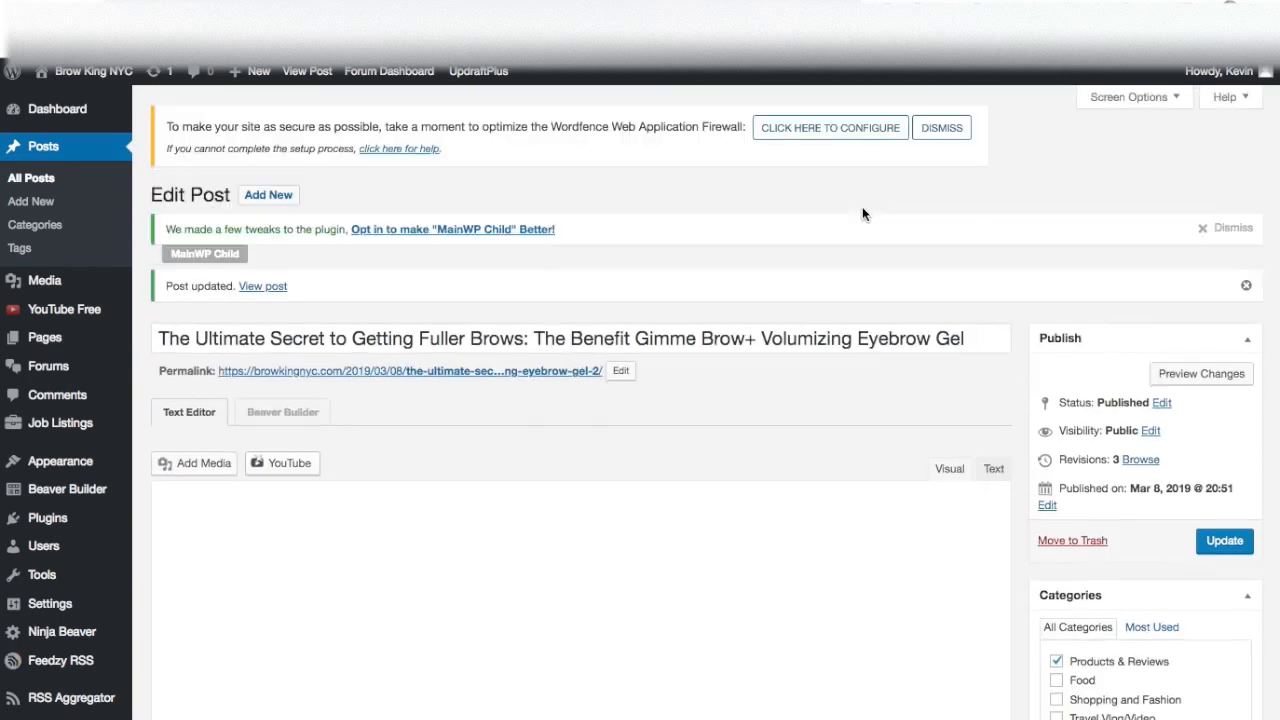
View the updated post on the site and check how the inserted image sits in the content.
scroll(833, 367, down, 1)
scroll(831, 369, down, 1)
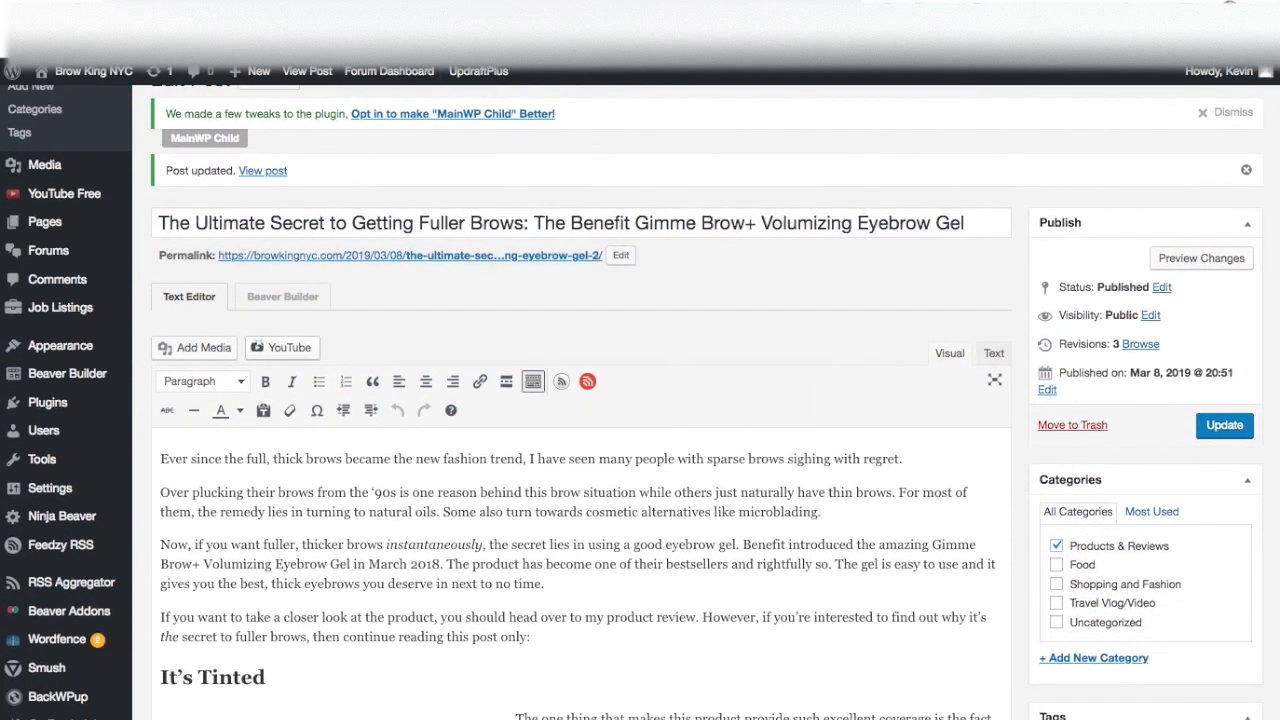
click(262, 170)
scroll(425, 242, down, 1)
scroll(425, 242, up, 2)
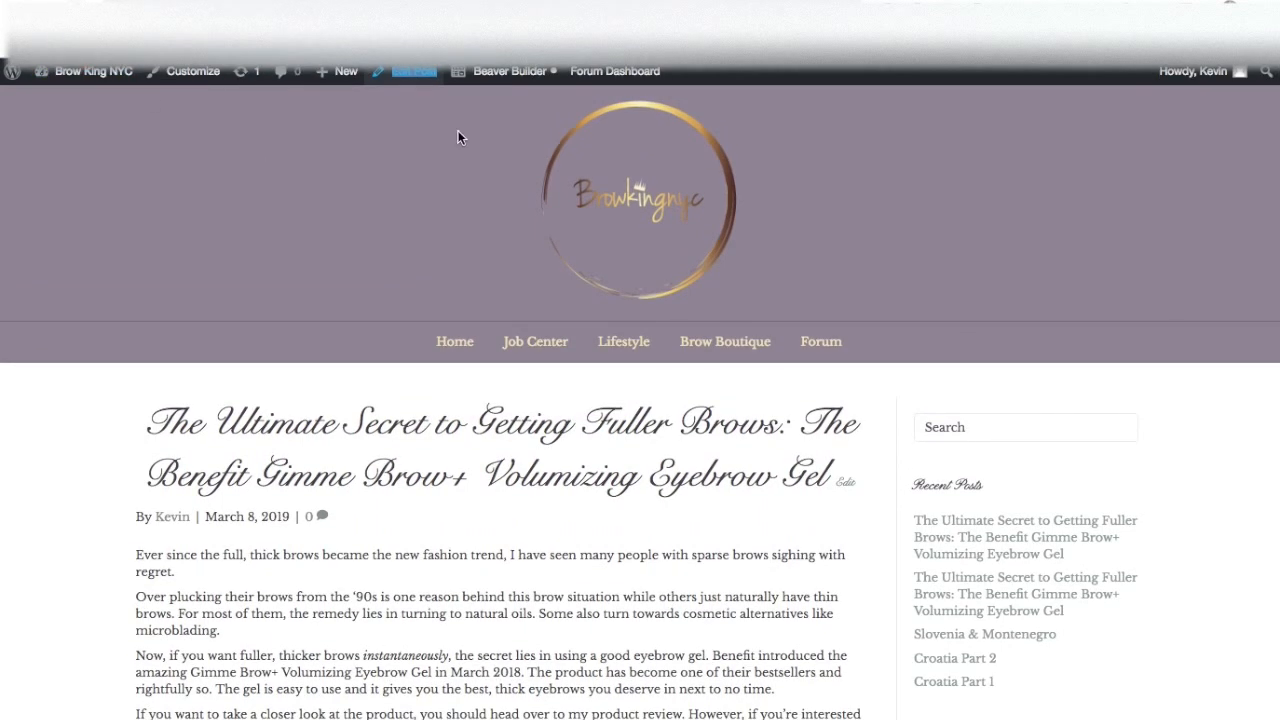
scroll(486, 236, down, 1)
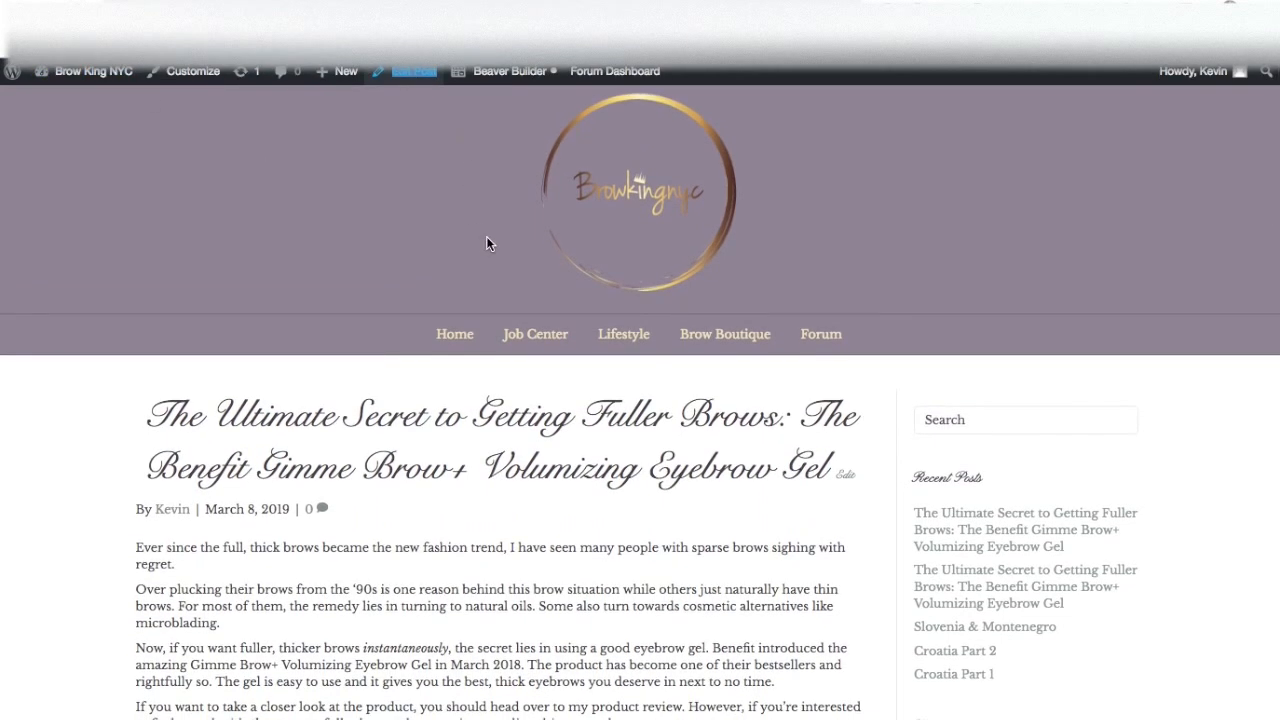
scroll(473, 239, down, 10)
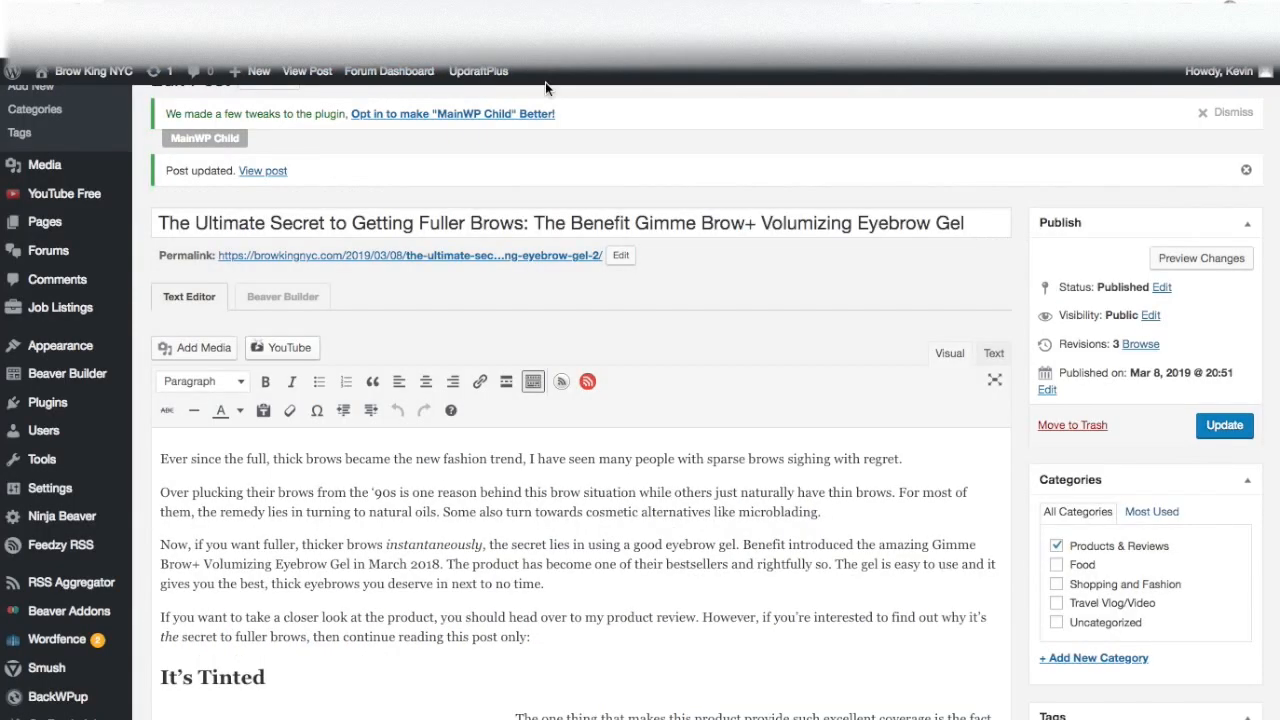
Open Facebook in a new browser tab to get its web address.
scroll(435, 454, down, 4)
scroll(435, 454, down, 1)
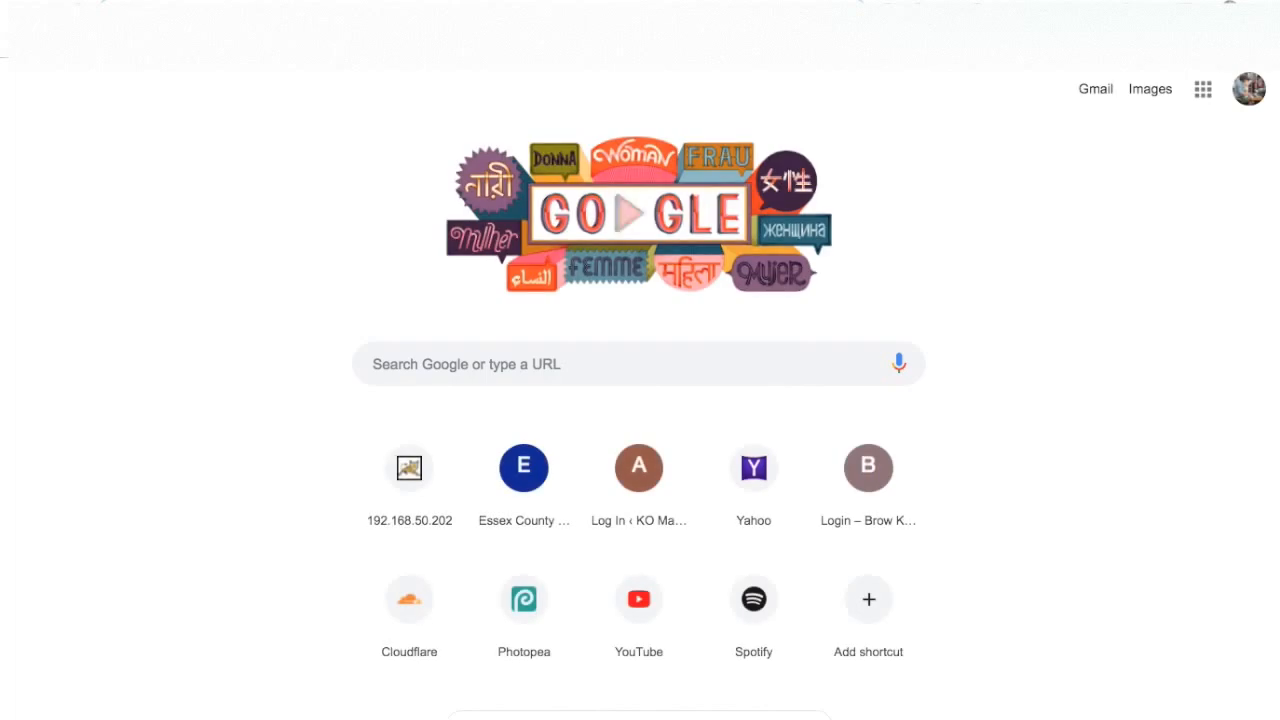
text(facebook)
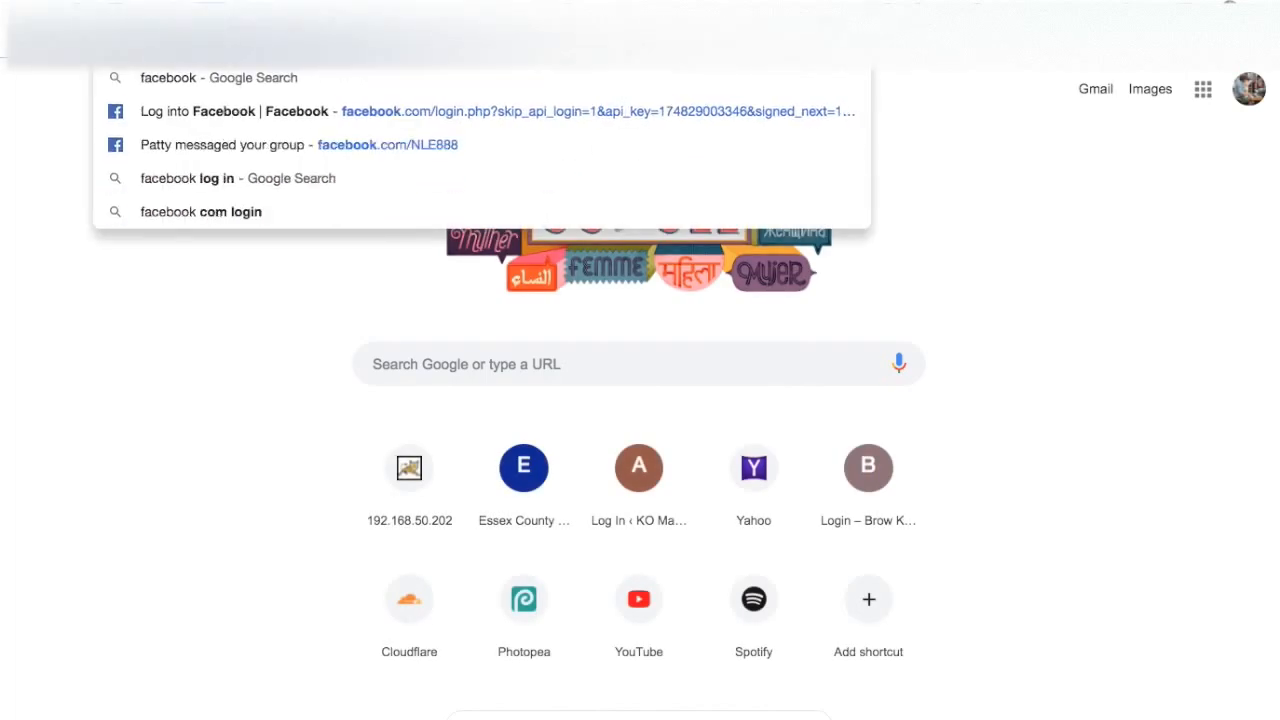
key(Return)
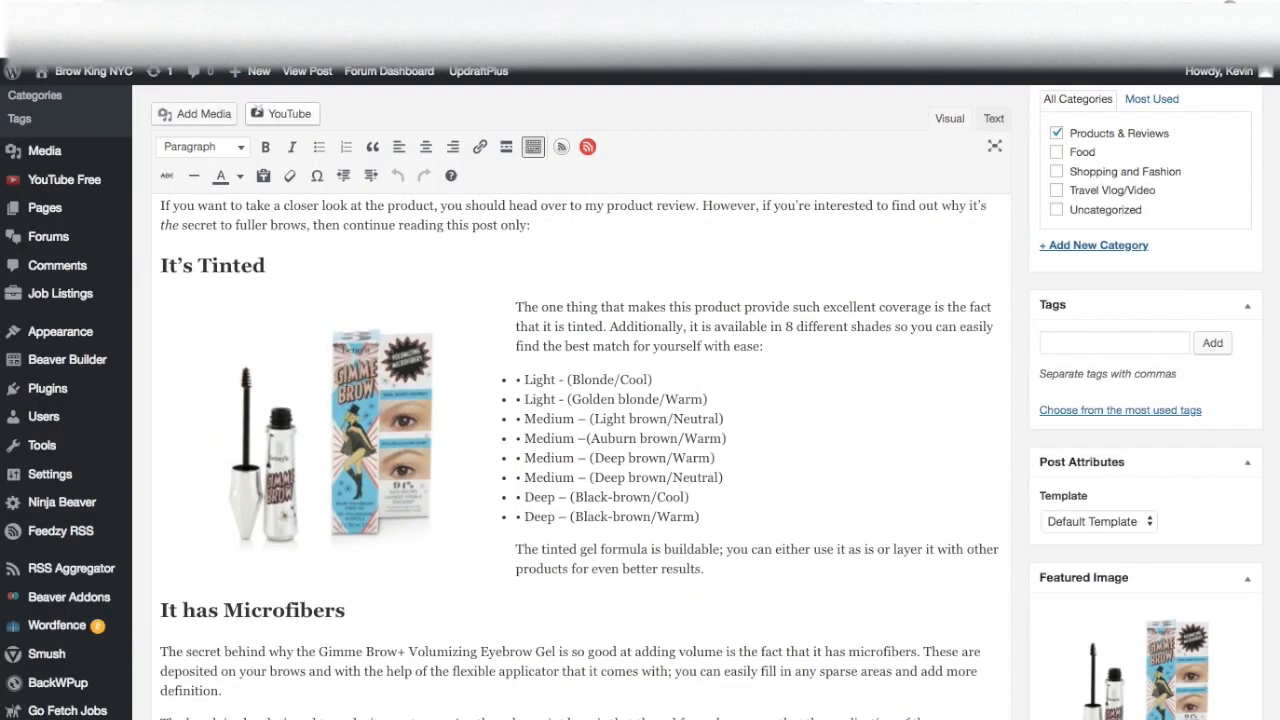
click(331, 432)
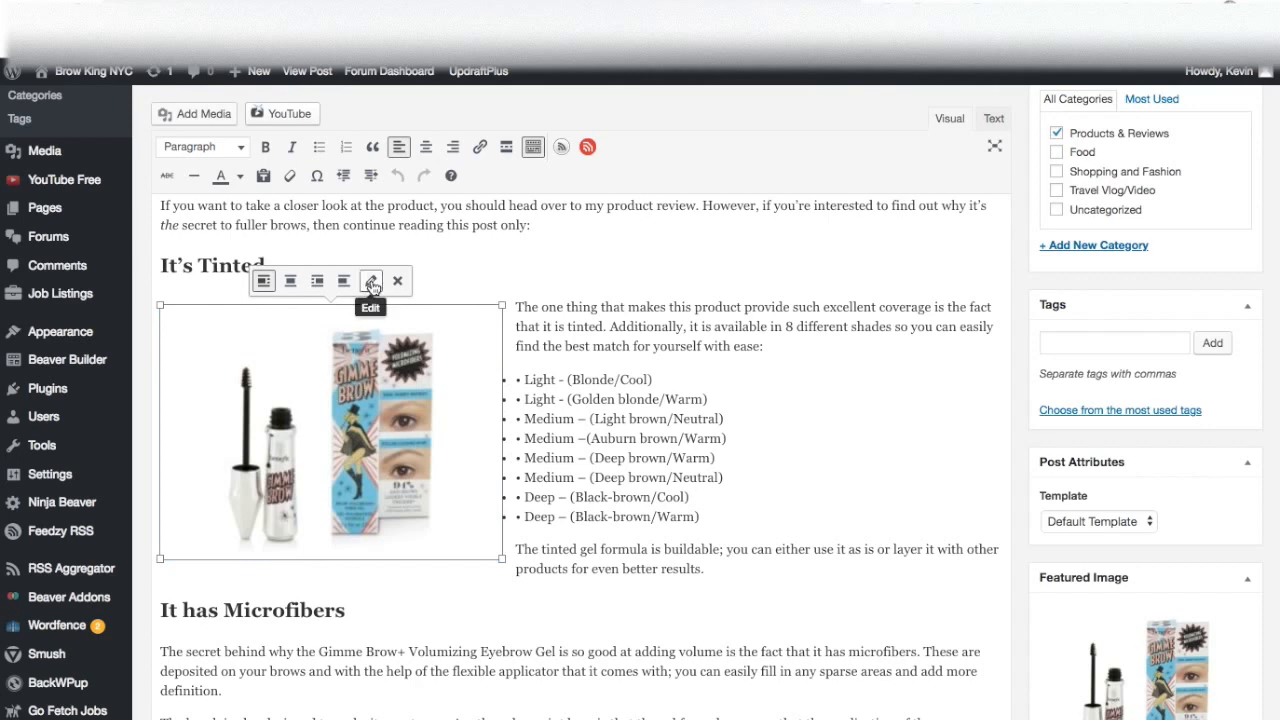
click(481, 148)
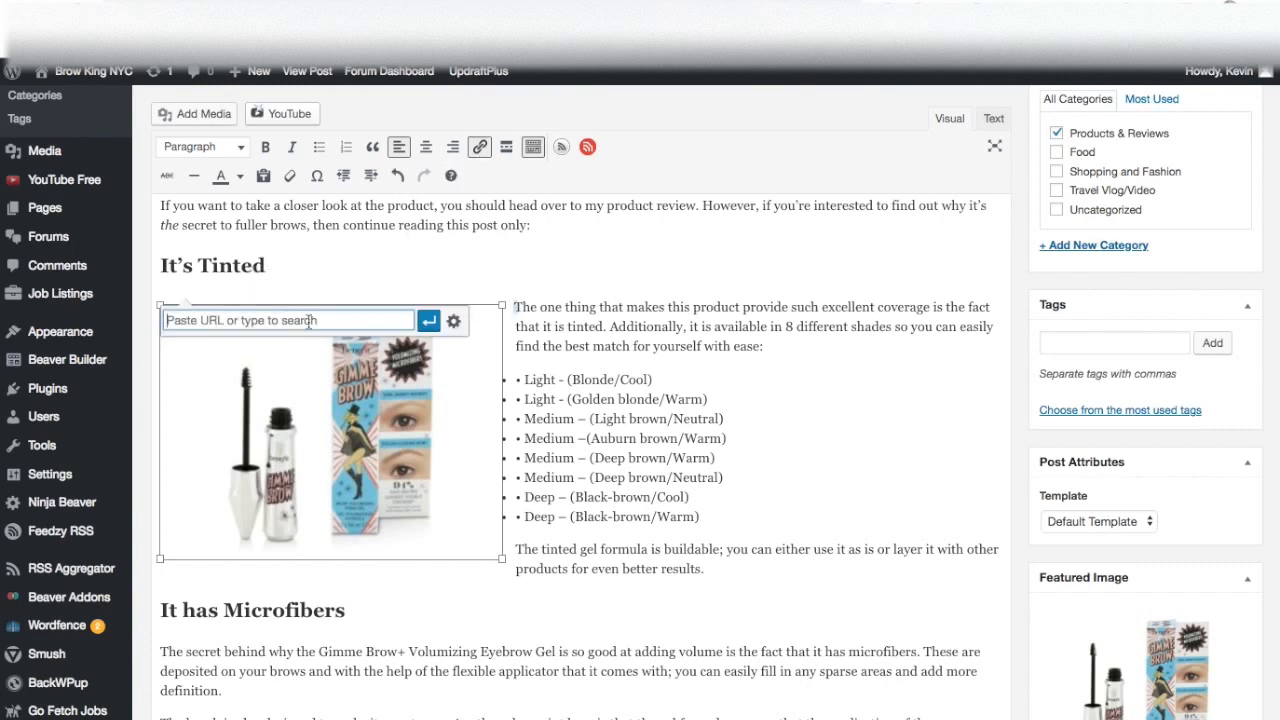
text(https://www.facebook.com/)
click(428, 320)
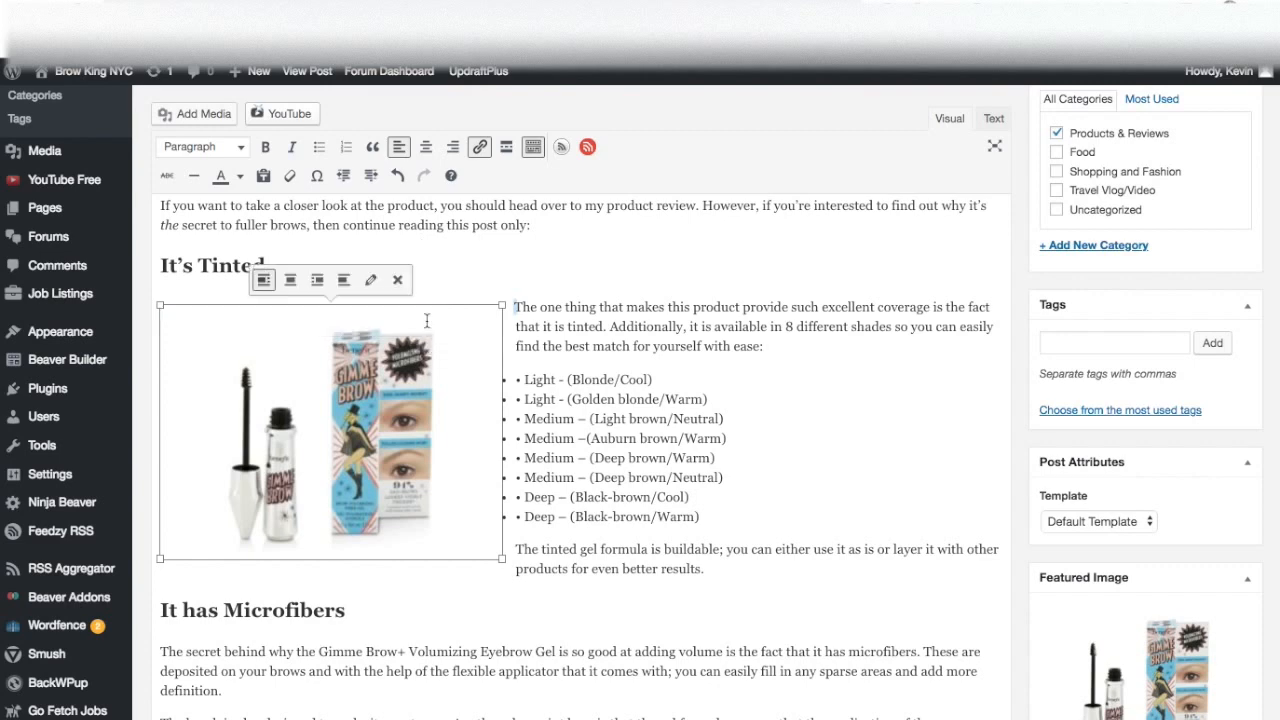
Set the product image's display size to Full Size – 619 × 461 in its image details.
click(369, 280)
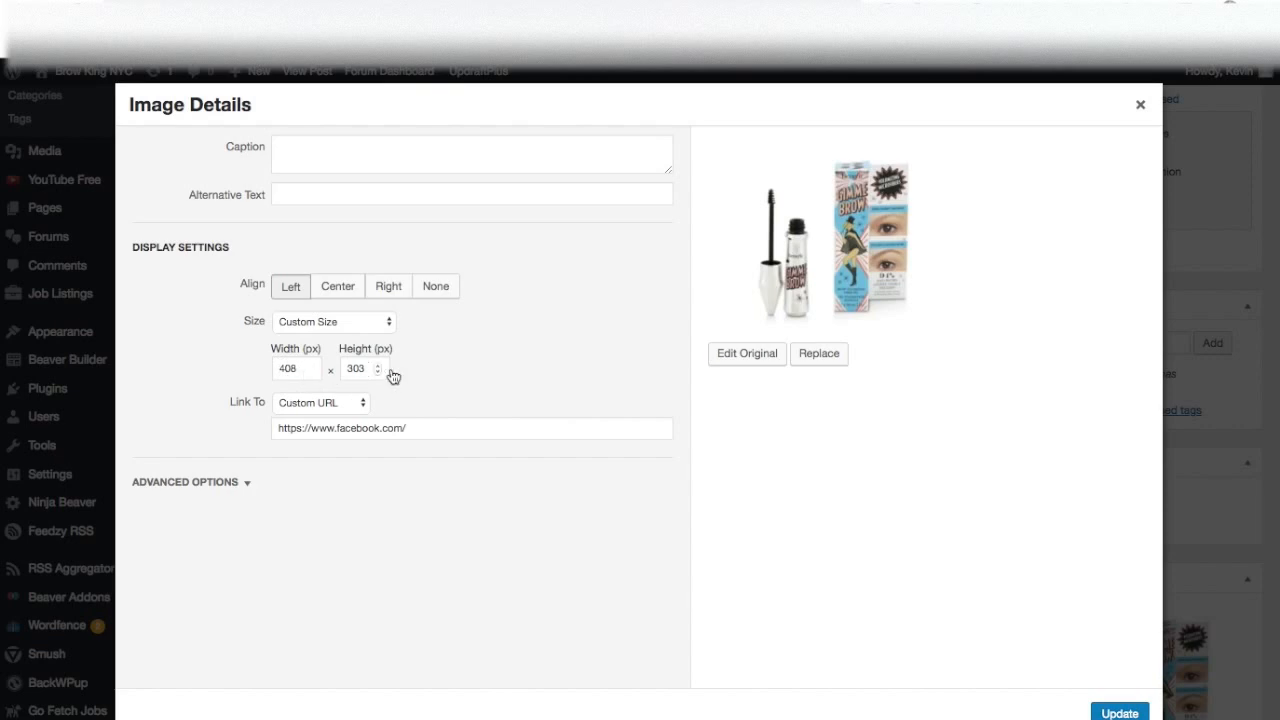
click(388, 321)
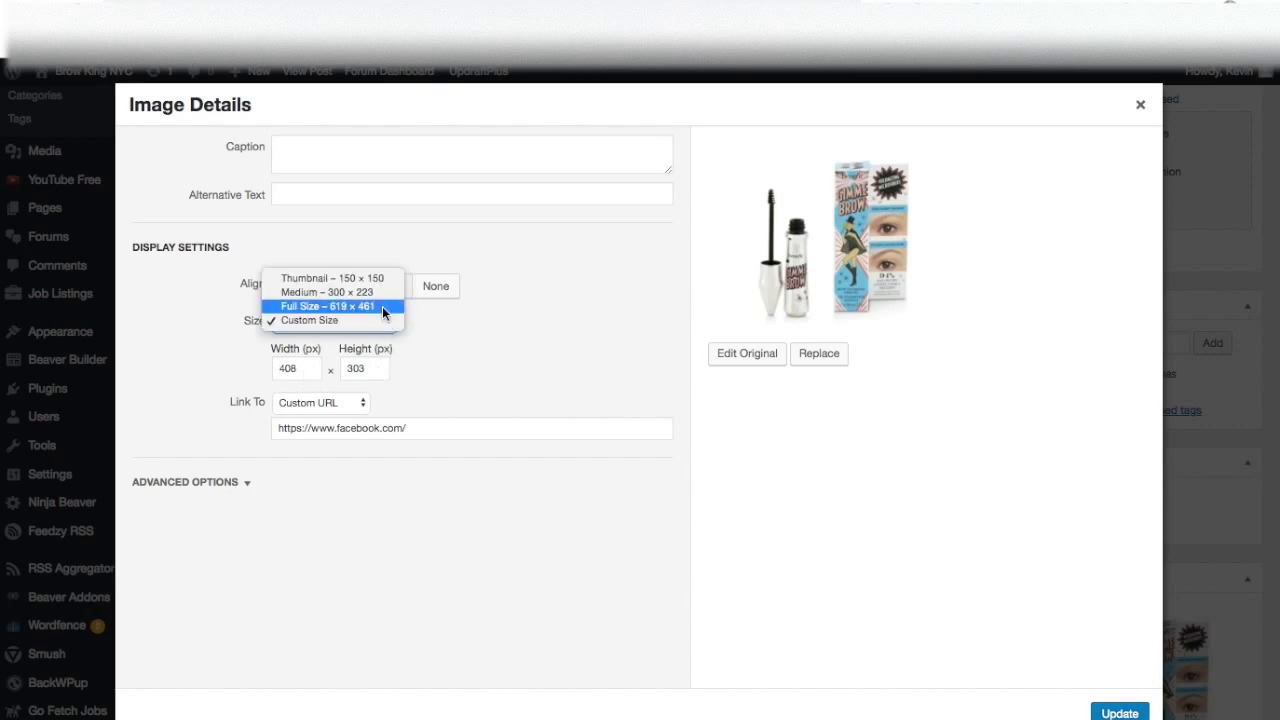
click(382, 310)
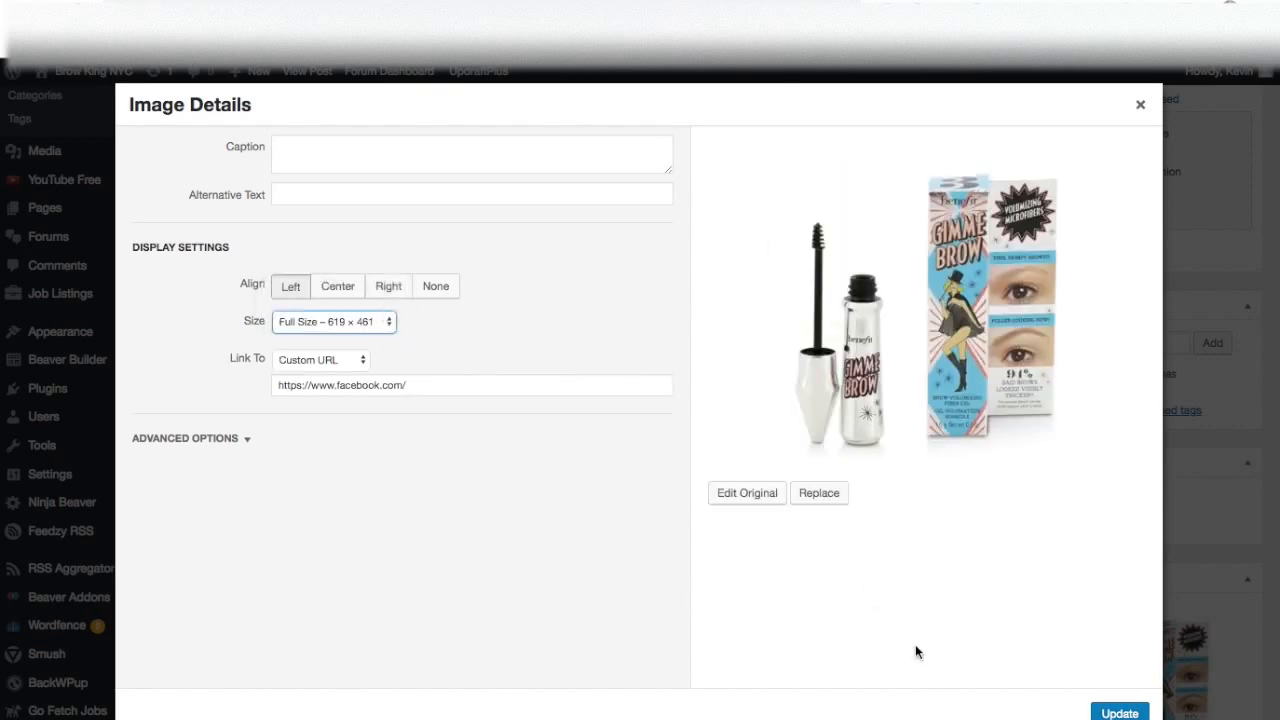
click(1110, 712)
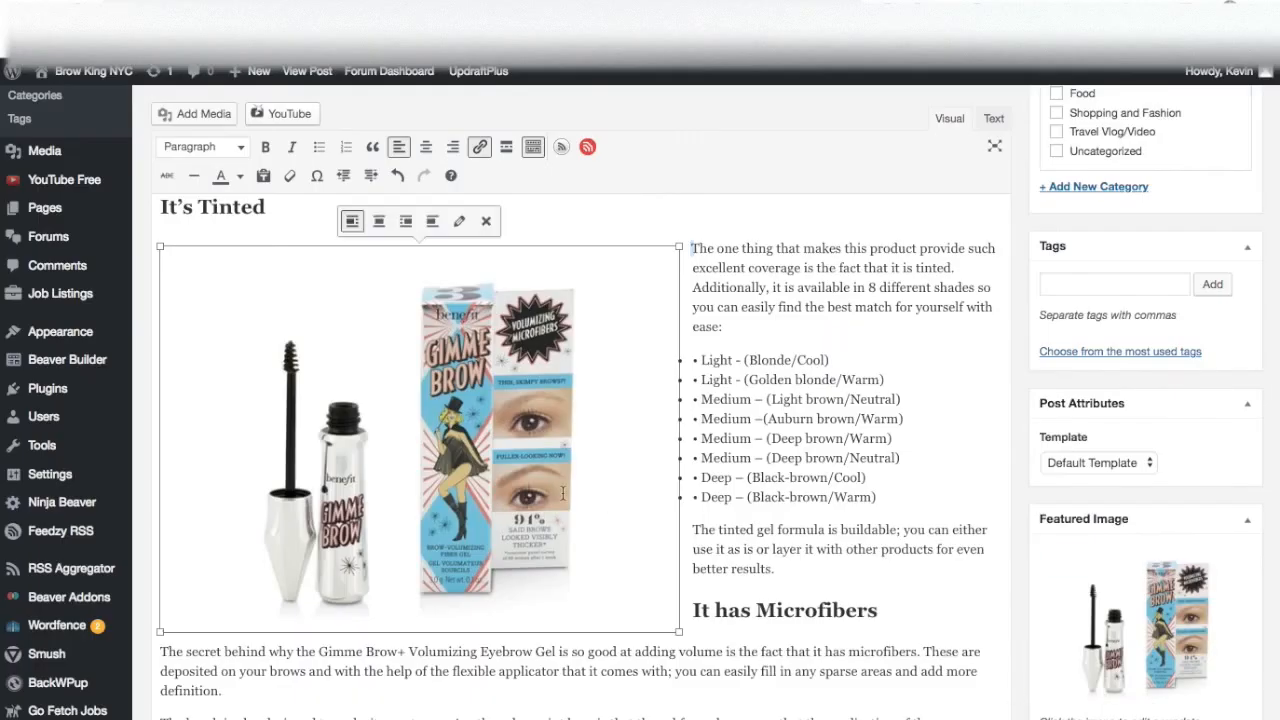
Remove the bulleted-list formatting from the eight shade lines, Light - (Blonde/Cool) through Deep – (Black-brown/Warm).
click(694, 414)
drag(694, 362, 893, 497)
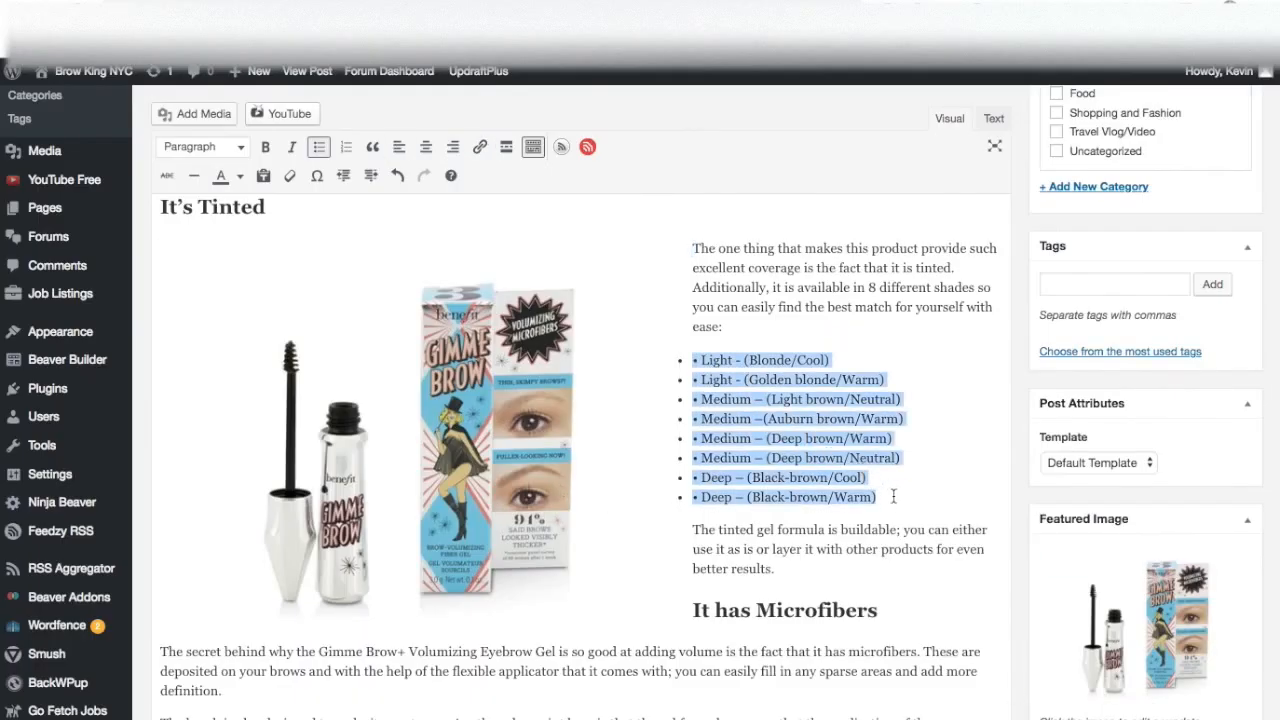
click(318, 148)
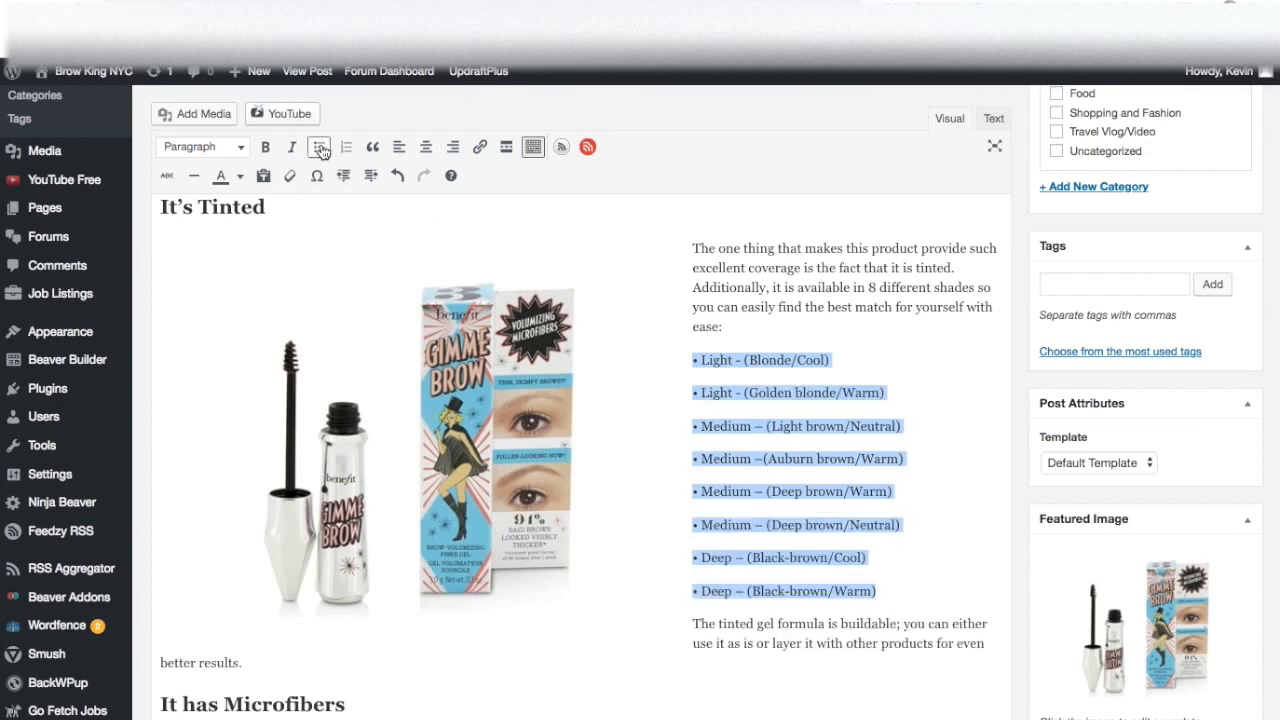
click(834, 483)
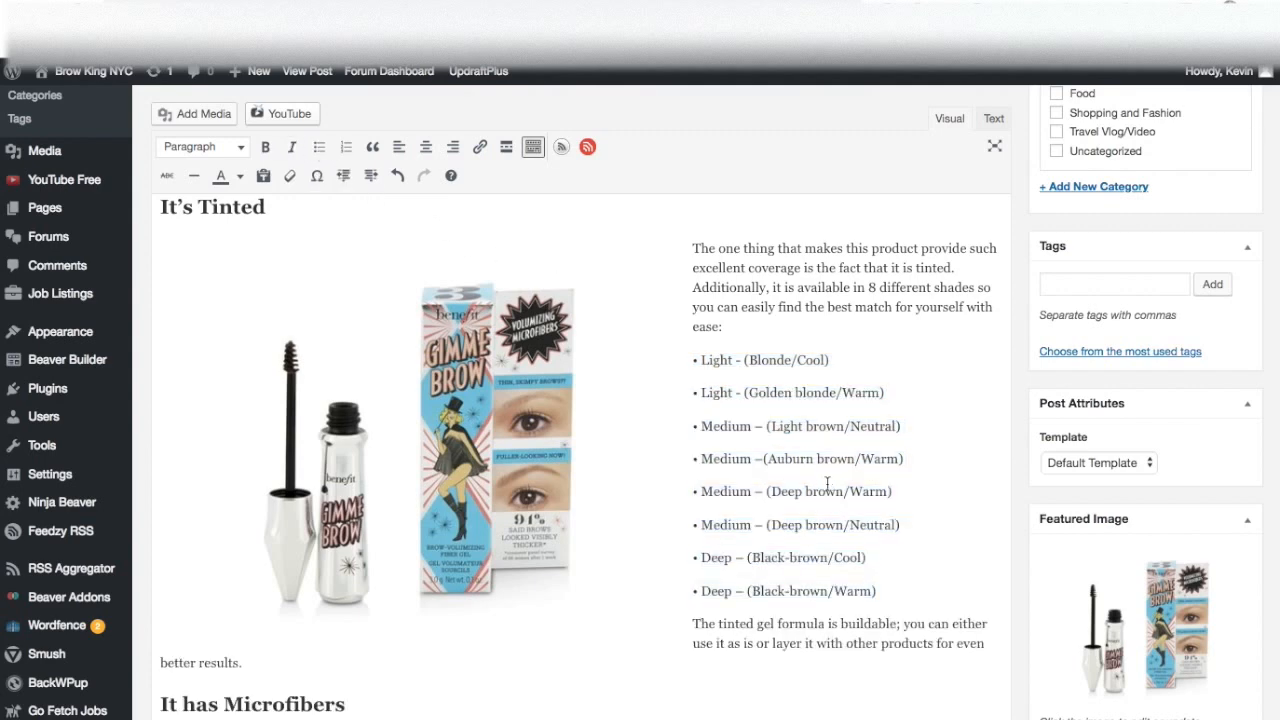
Update the post with the full-size linked image and the reformatted shade lines.
scroll(827, 484, up, 1)
scroll(827, 484, down, 2)
scroll(827, 484, up, 3)
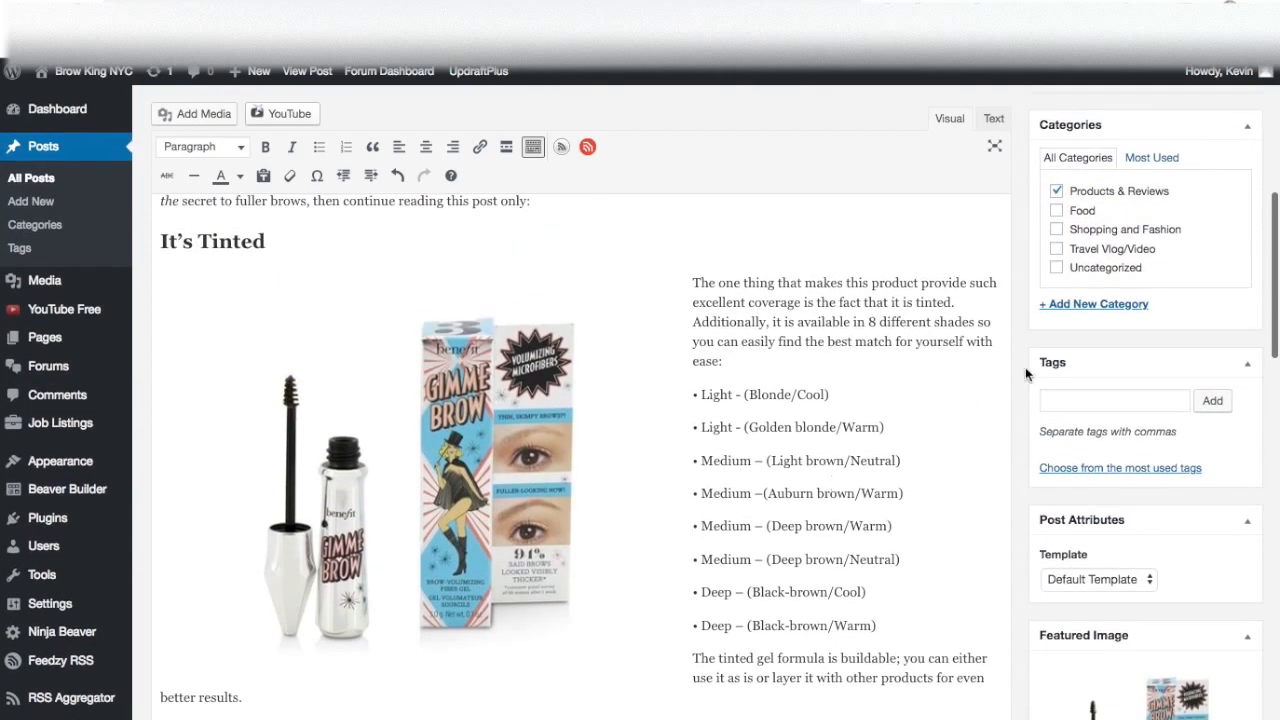
scroll(1155, 465, down, 1)
scroll(1154, 462, down, 2)
scroll(1154, 462, up, 5)
click(1225, 326)
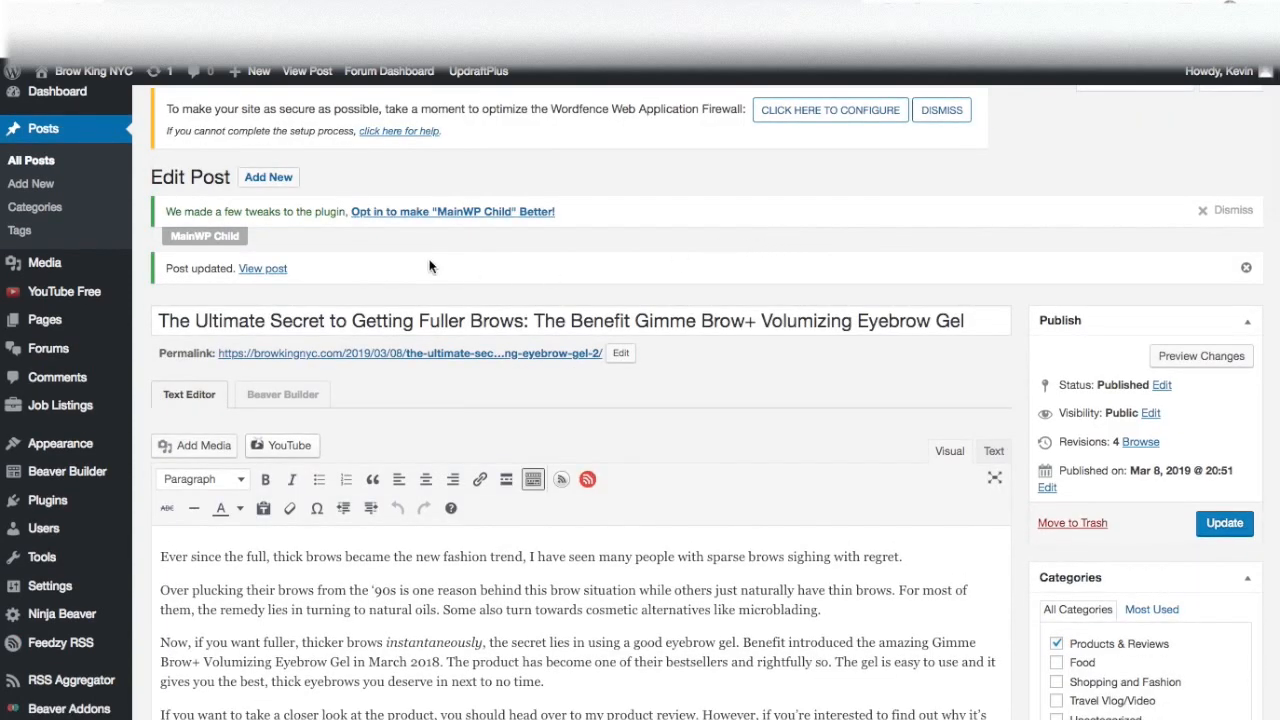
Check the image and shade lines in the live post, down to The Most Realistic Results and back.
click(240, 8)
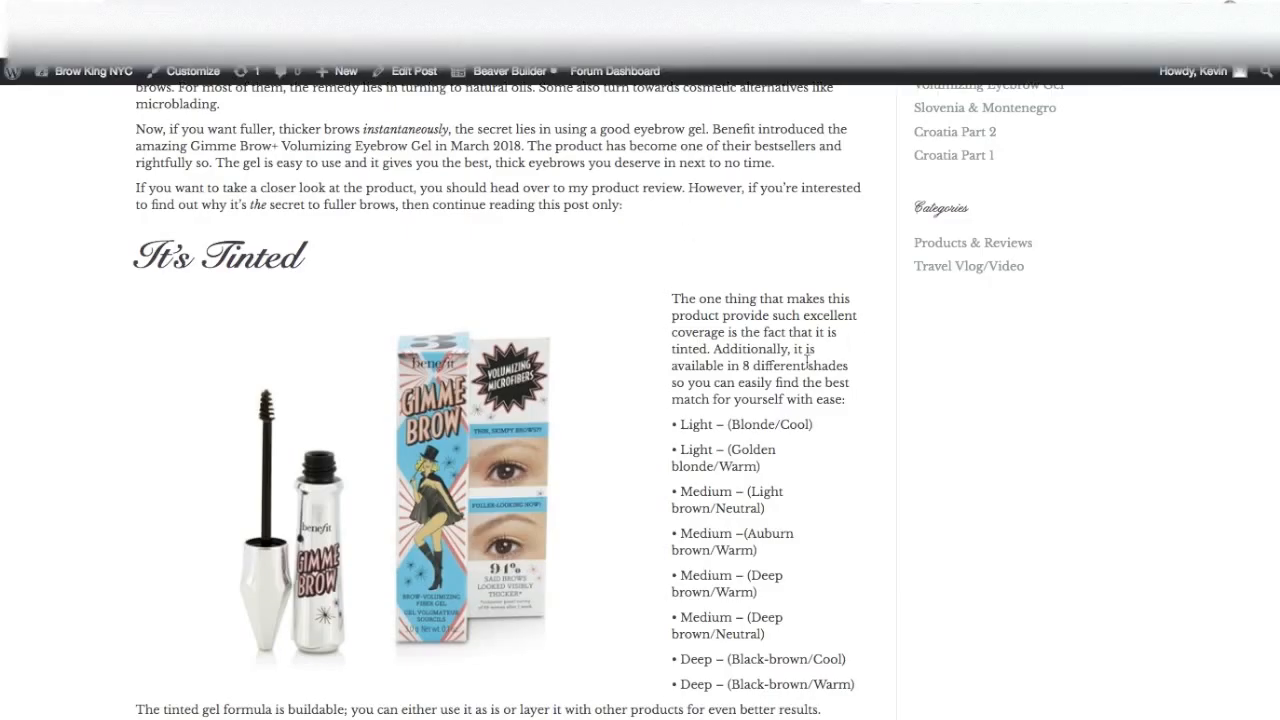
scroll(937, 486, down, 5)
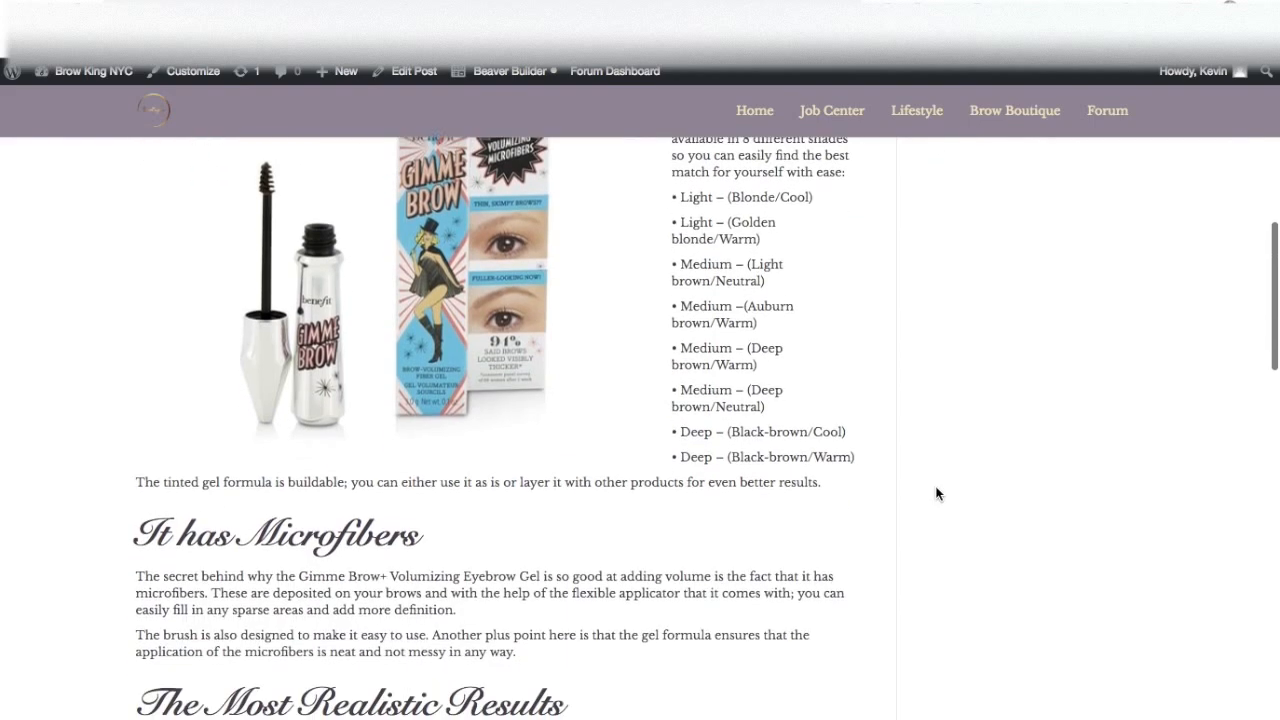
scroll(940, 494, down, 1)
scroll(855, 497, up, 10)
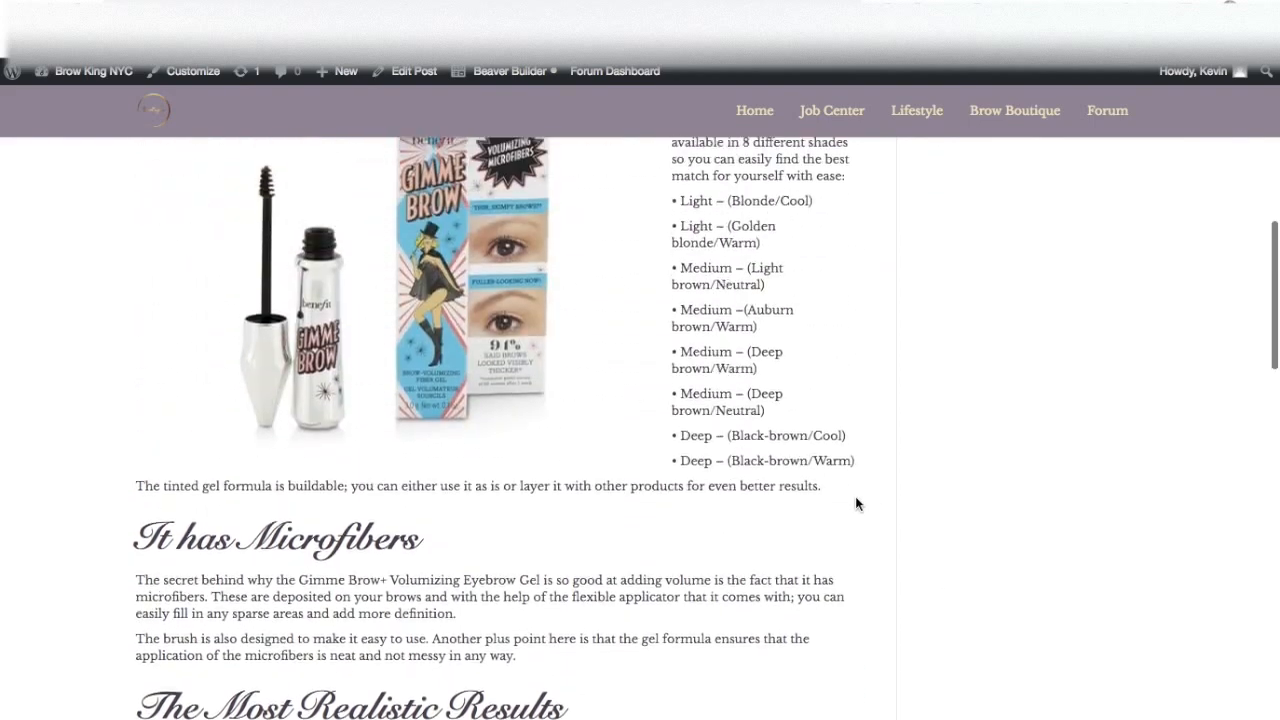
scroll(833, 498, up, 2)
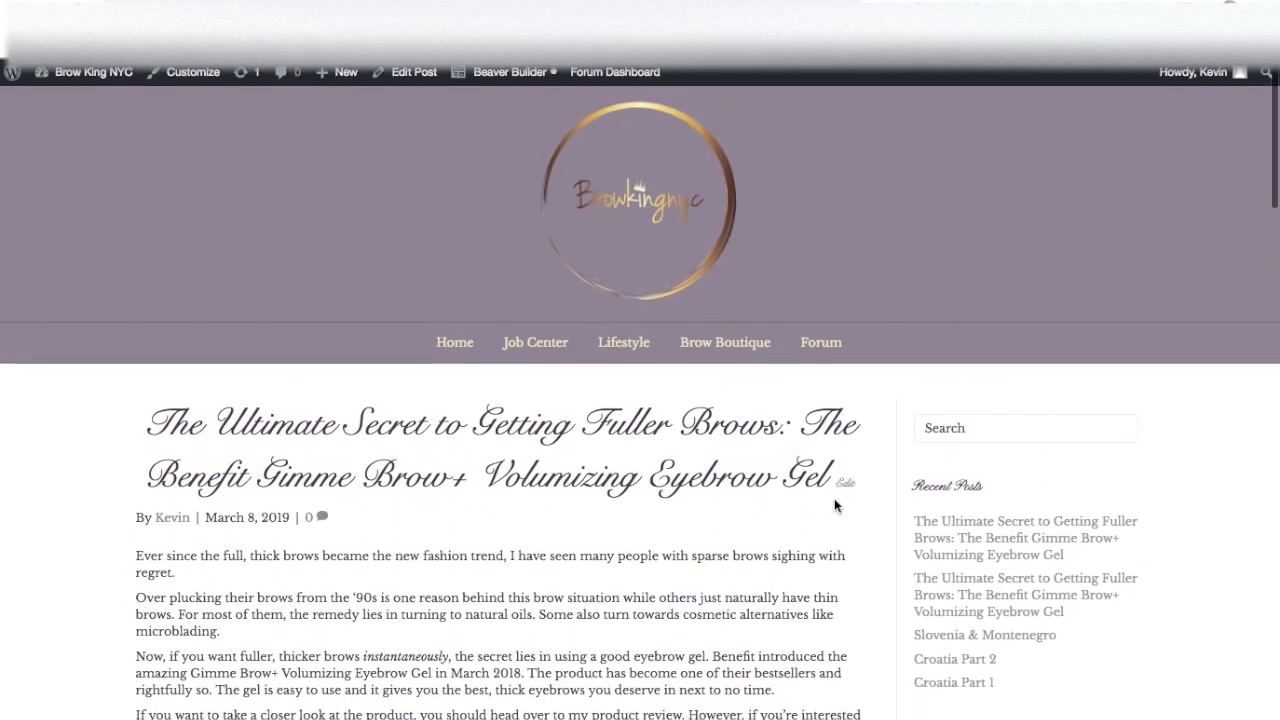
Open the site's Products & Reviews page under Brow Boutique and check the new post's card and featured image.
mouse_move(729, 346)
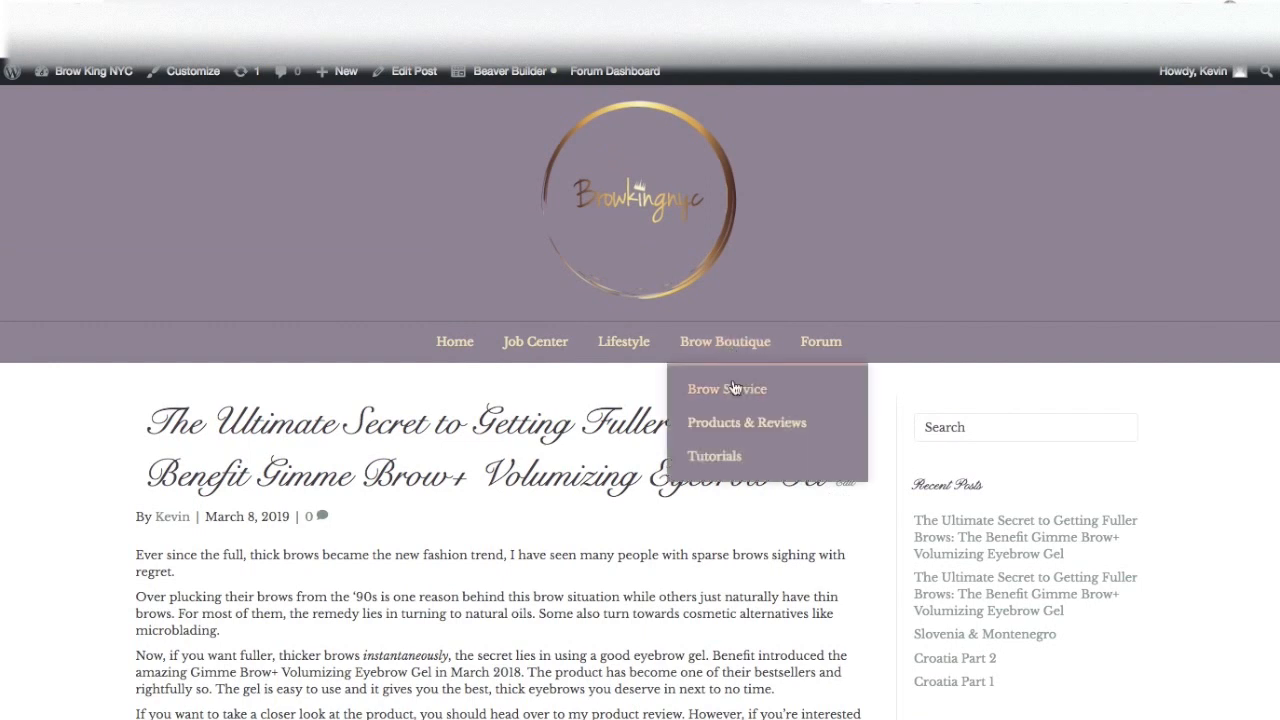
click(785, 428)
scroll(838, 422, down, 1)
scroll(838, 422, down, 1)
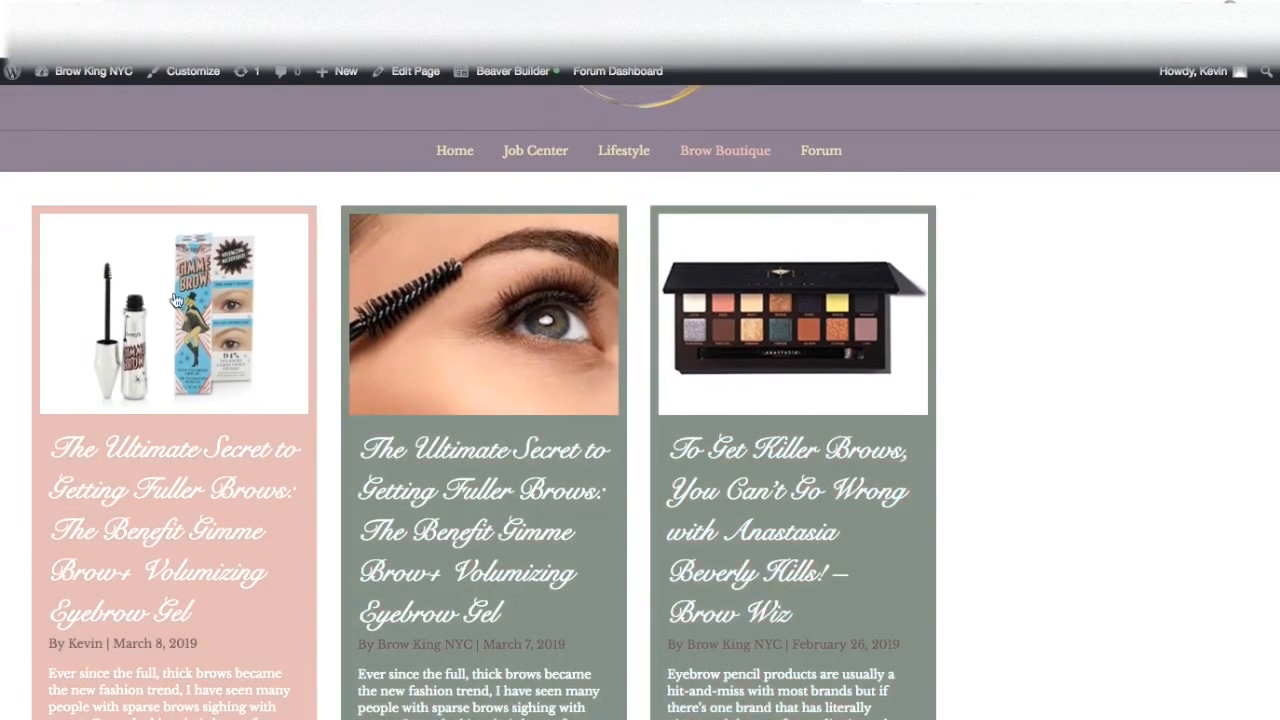
scroll(251, 440, down, 1)
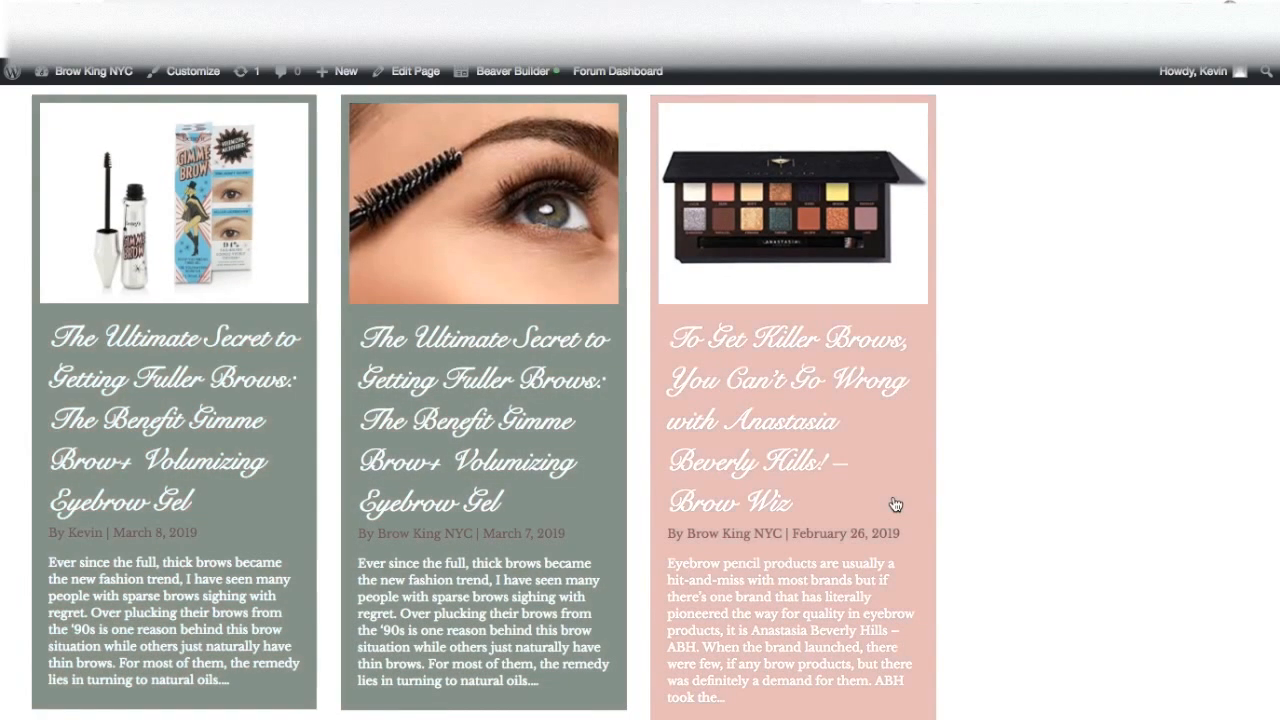
scroll(892, 508, up, 3)
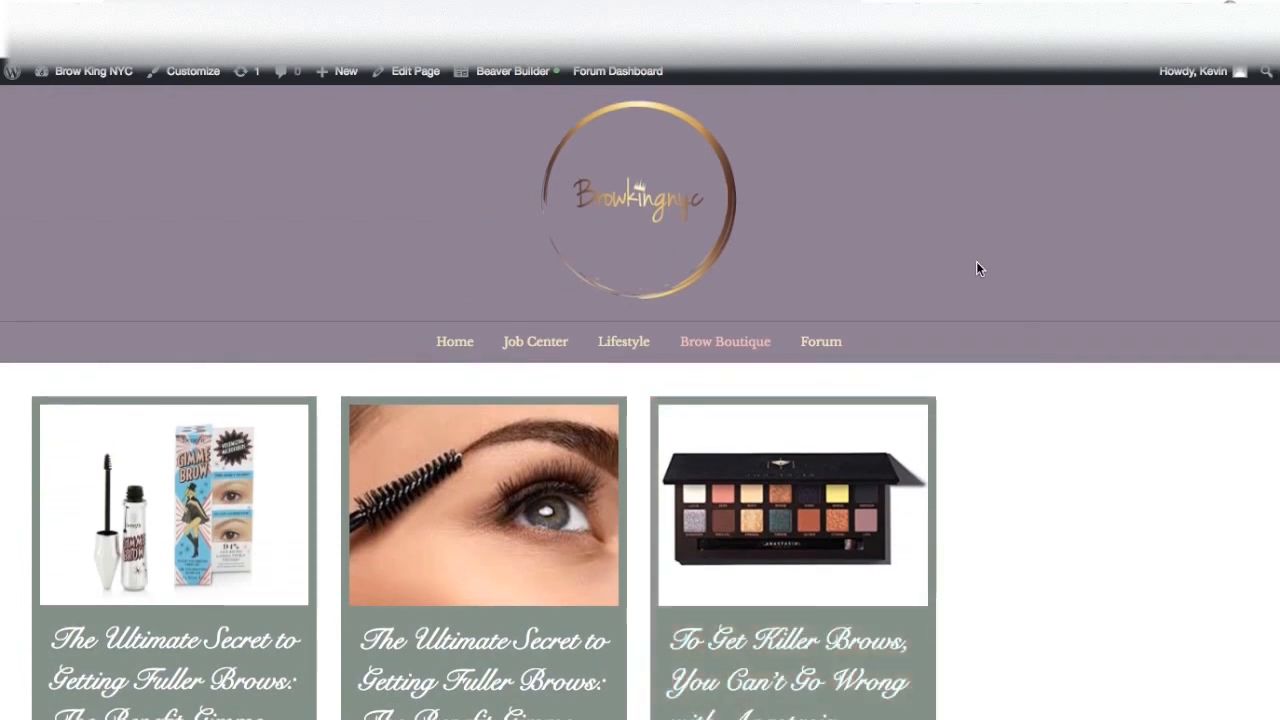